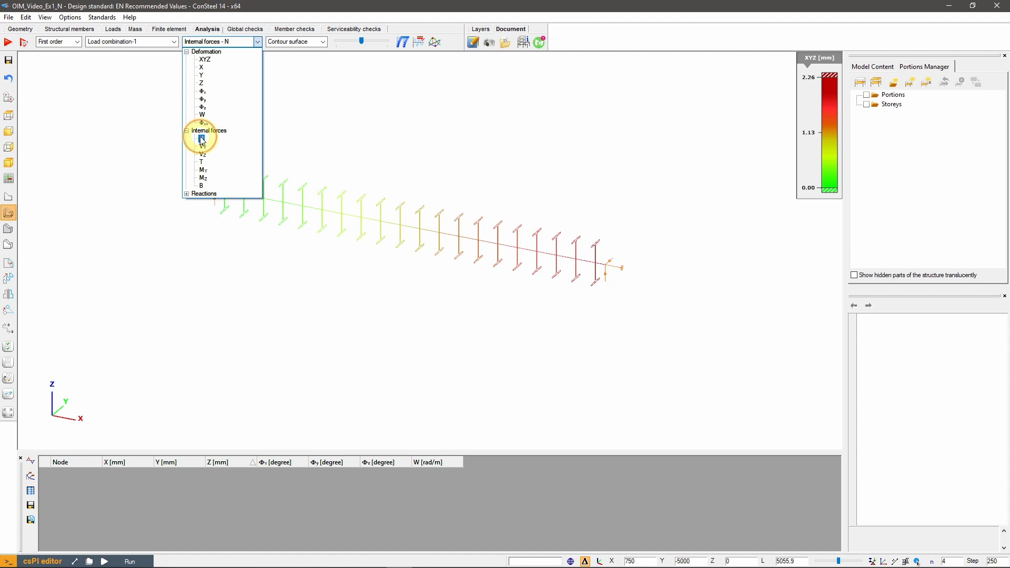
Step: Display the Imperfection Sensitivity results for Load combination-1 and place a marker at the beam's midspan
mouse_move(353, 288)
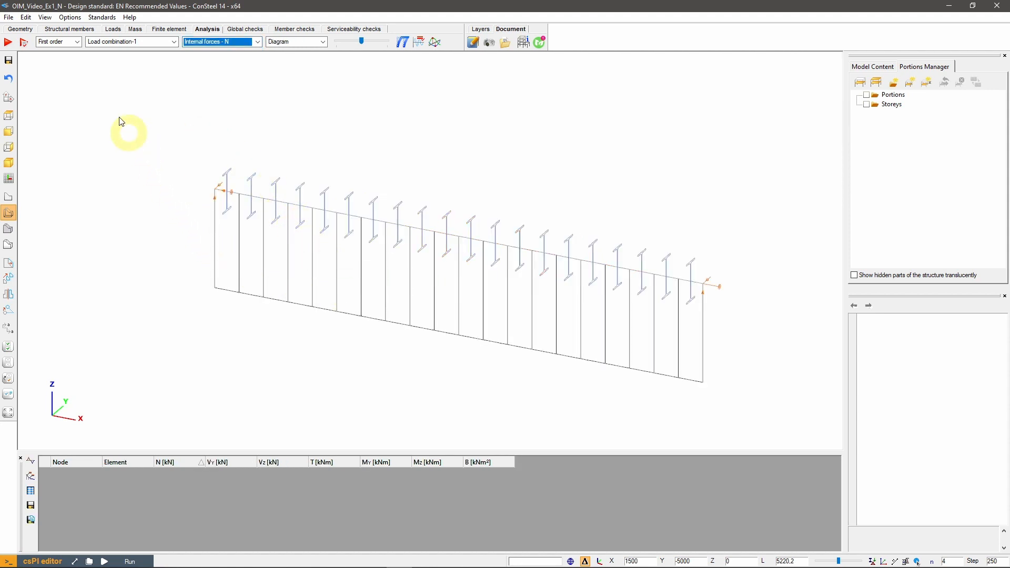
left_click(77, 42)
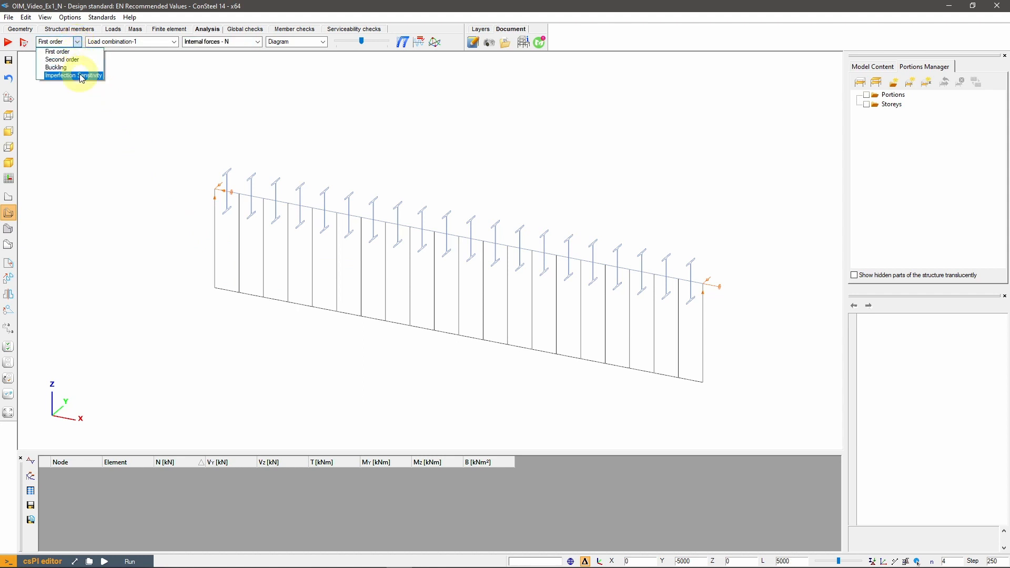
left_click(81, 77)
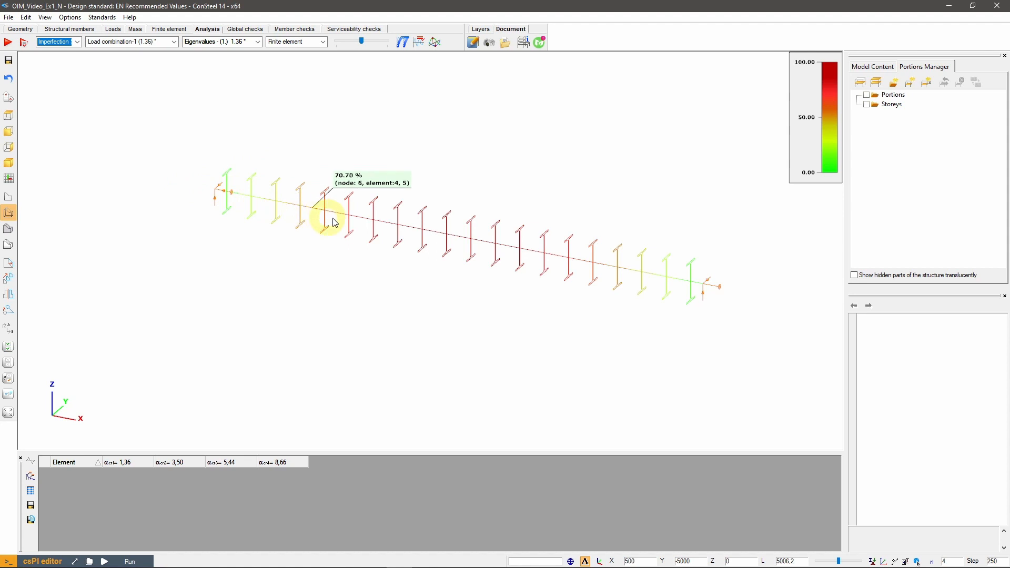
right_click(460, 243)
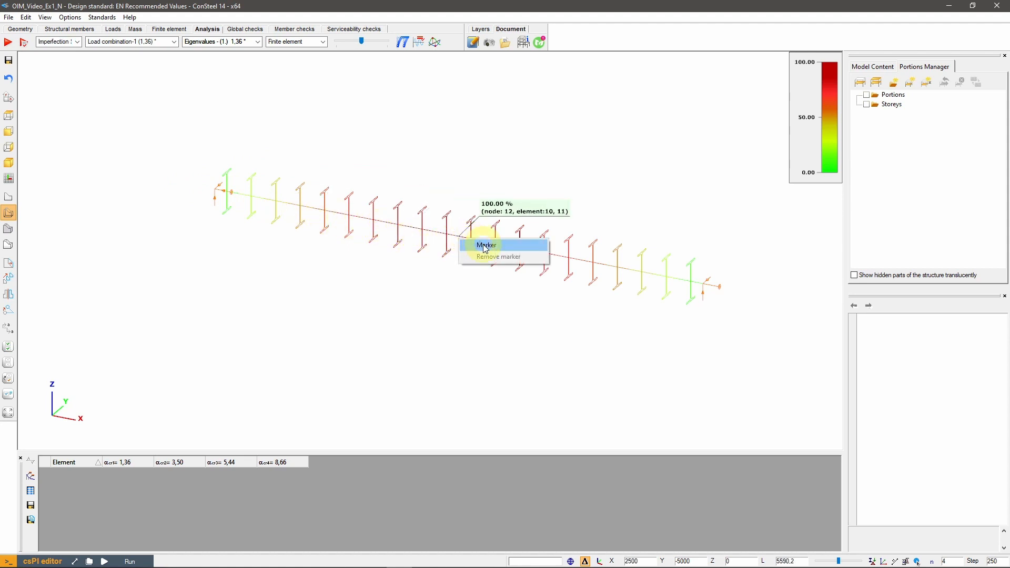
left_click(484, 246)
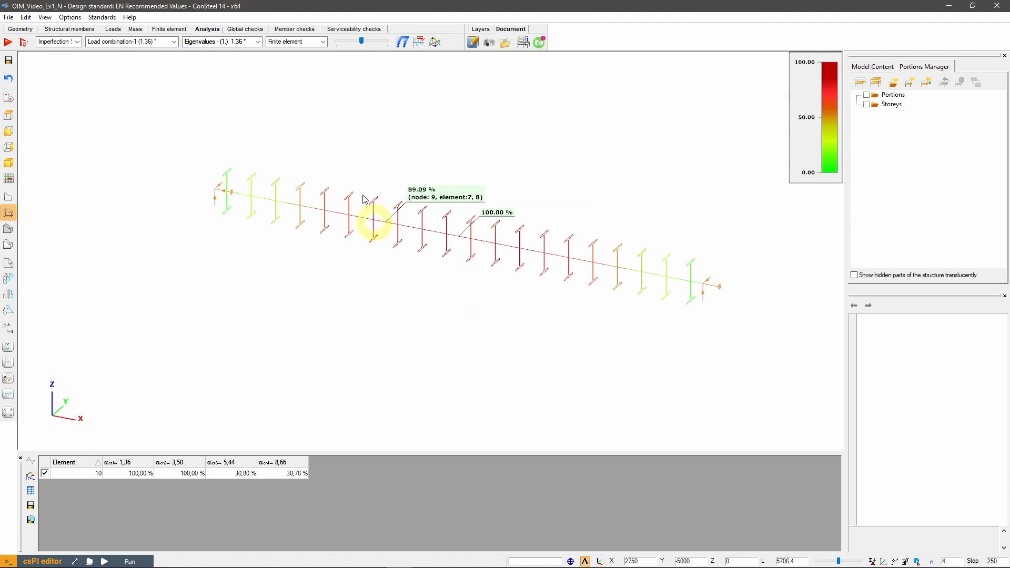
Step: Run the global steel design for Load combination-1 with second order elastic analysis, including the cross section and buckling checks
left_click(245, 29)
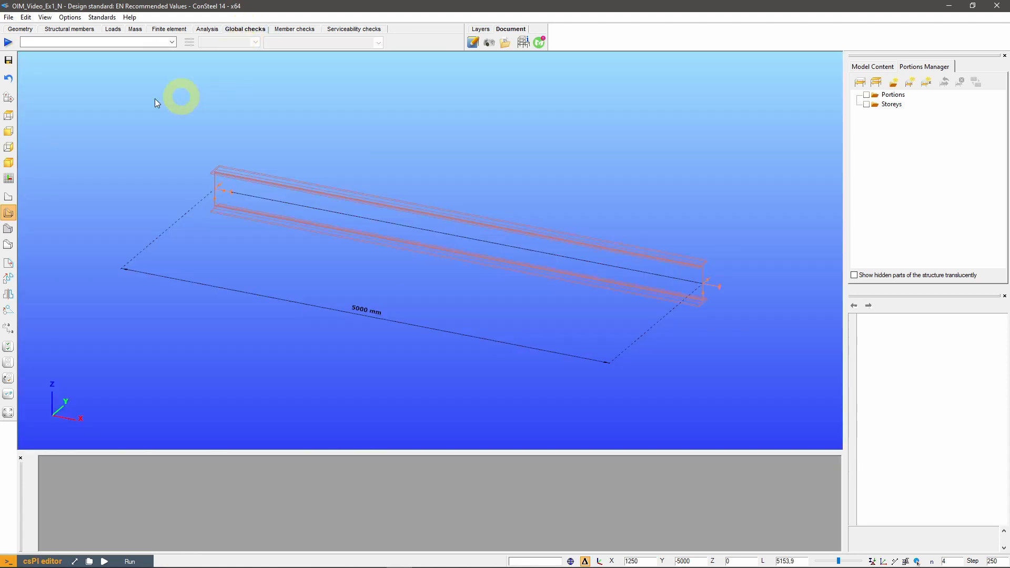
left_click(7, 42)
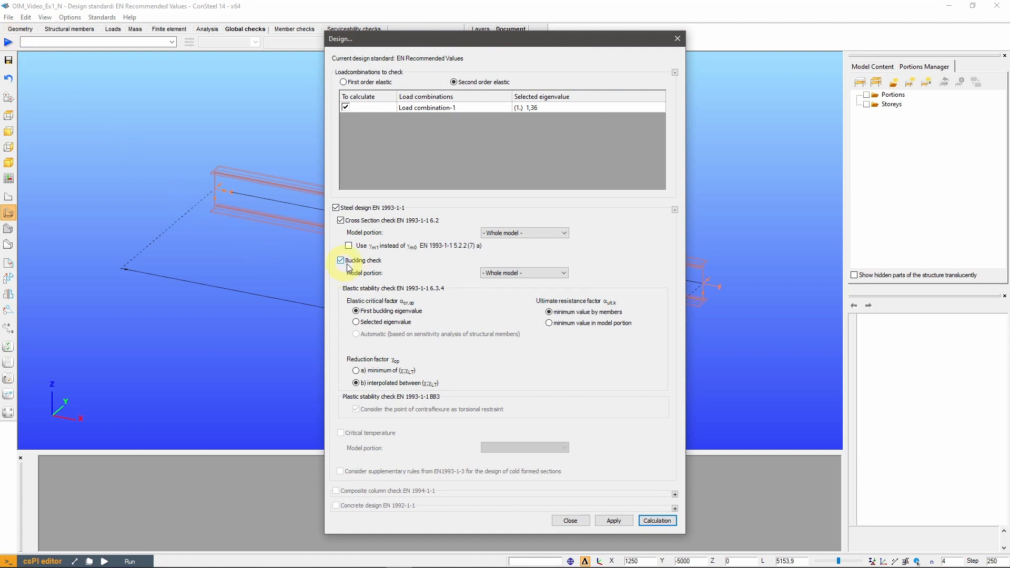
left_click(657, 520)
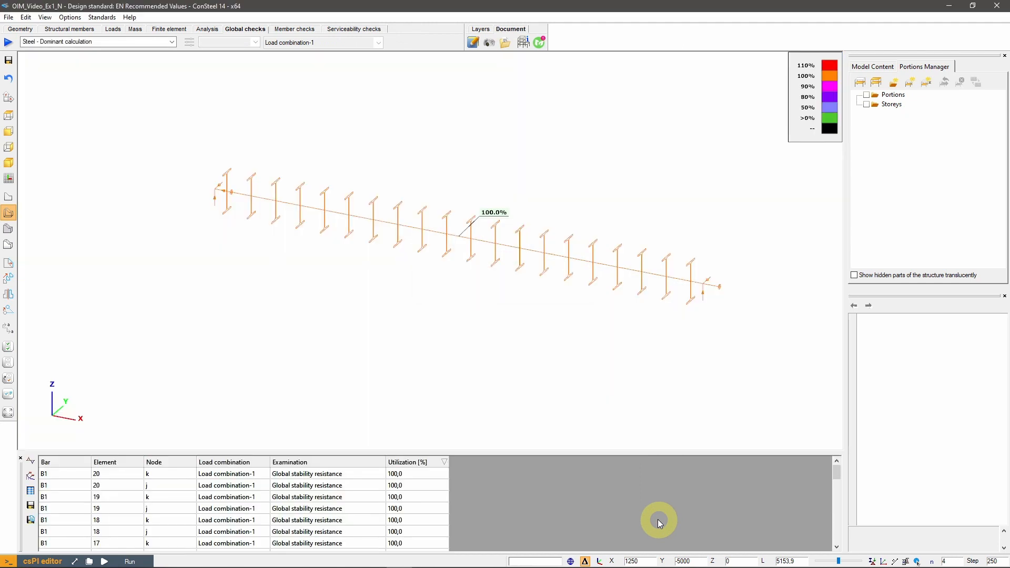
Step: Calculate the section for the first result row of bar B1, inspect its second-order moment and axial force, and close the section module
left_click(421, 474)
right_click(420, 477)
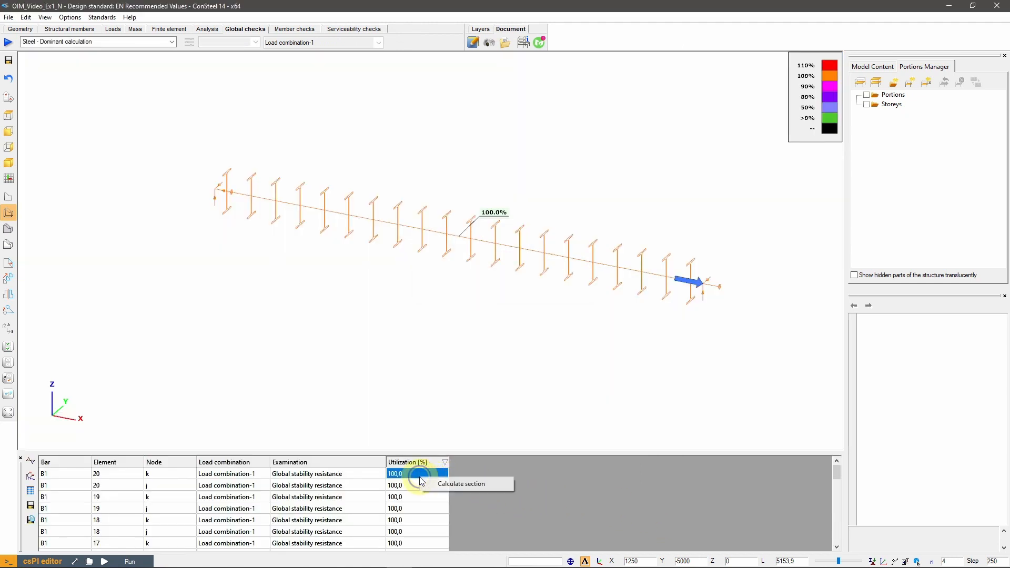
left_click(460, 484)
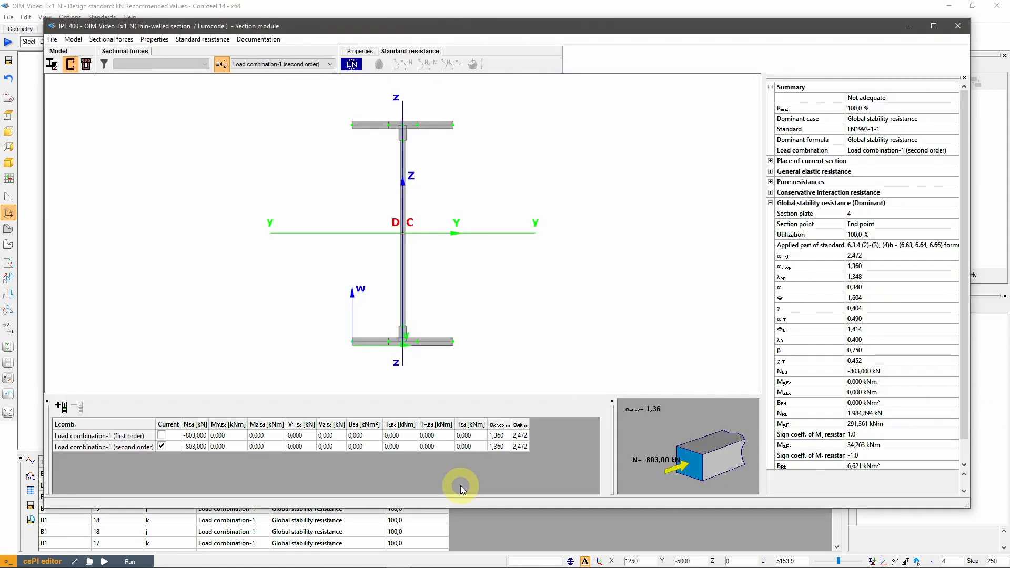
left_click(272, 447)
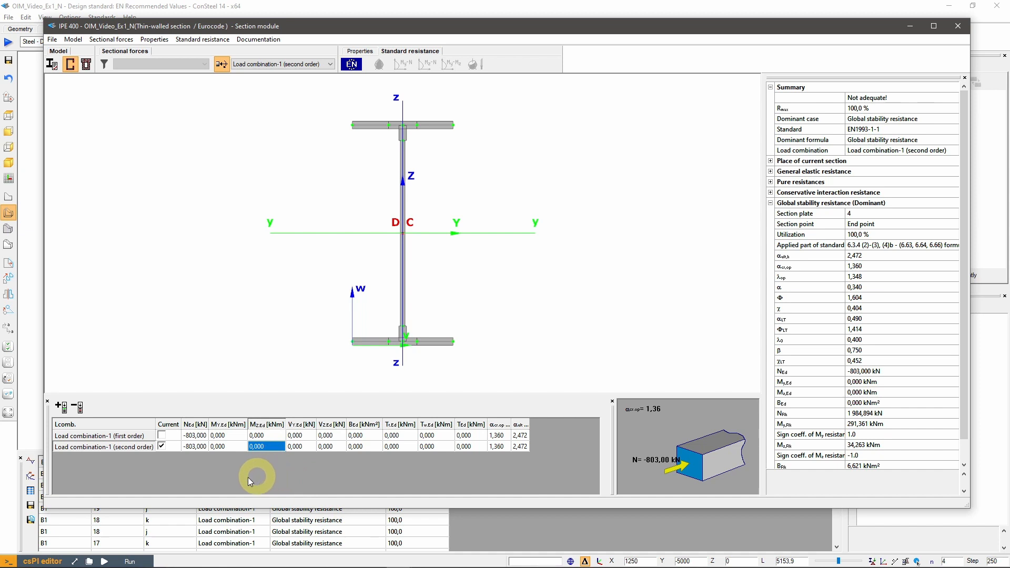
left_click(192, 447)
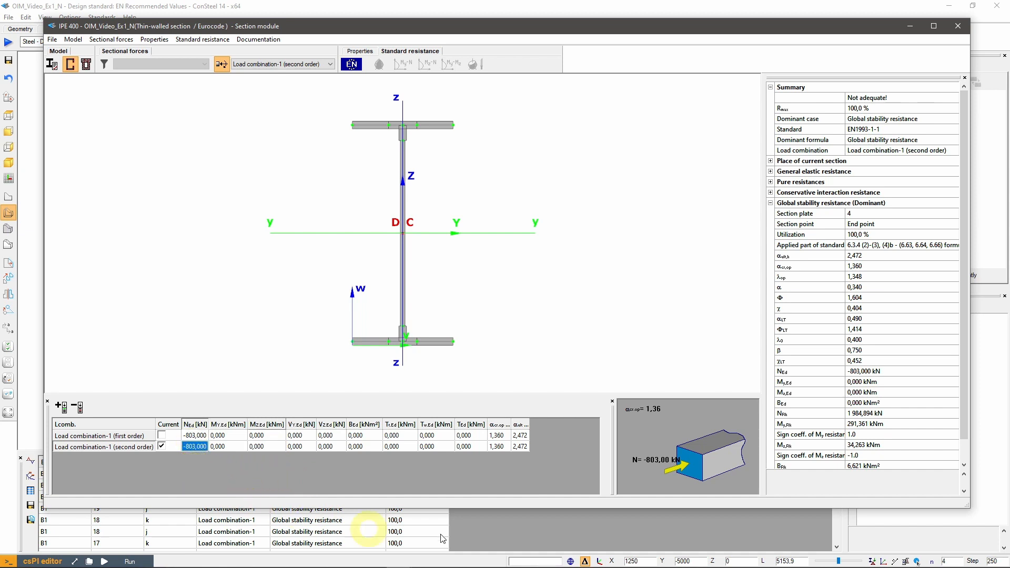
left_click(958, 28)
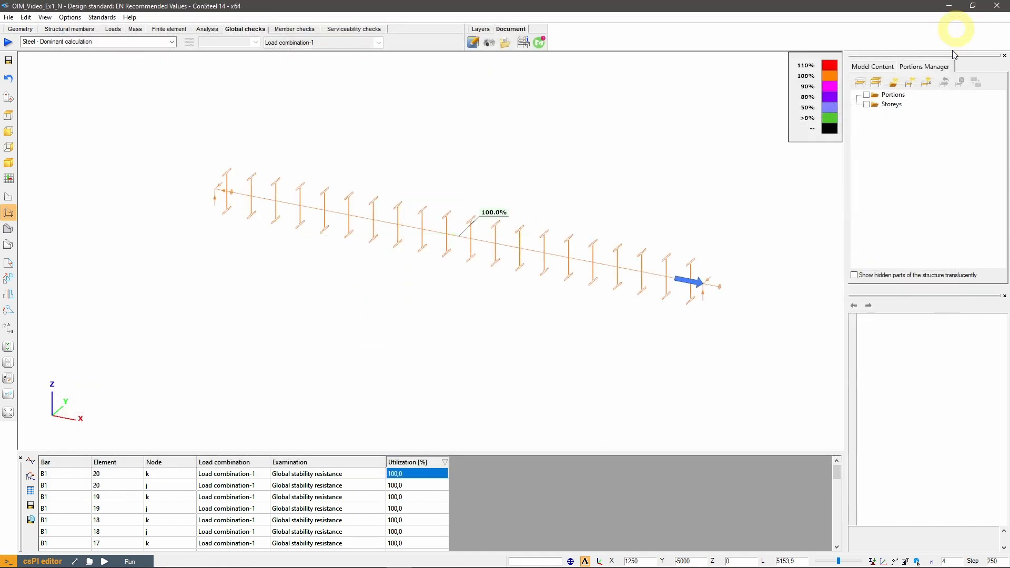
Step: Return to the analysis results and display the Buckling shape for the first eigenvalue
mouse_move(325, 203)
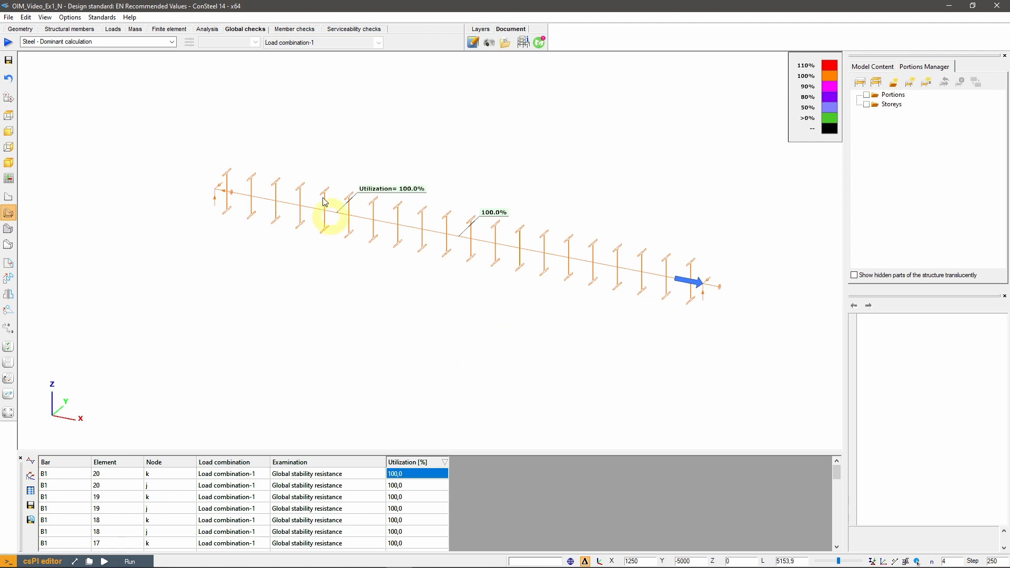
left_click(208, 30)
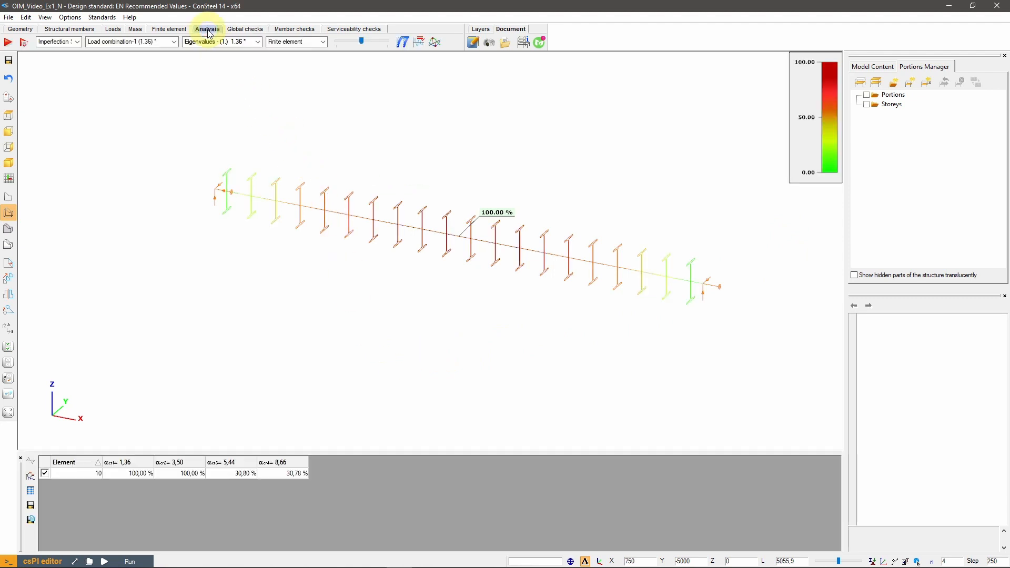
left_click(78, 42)
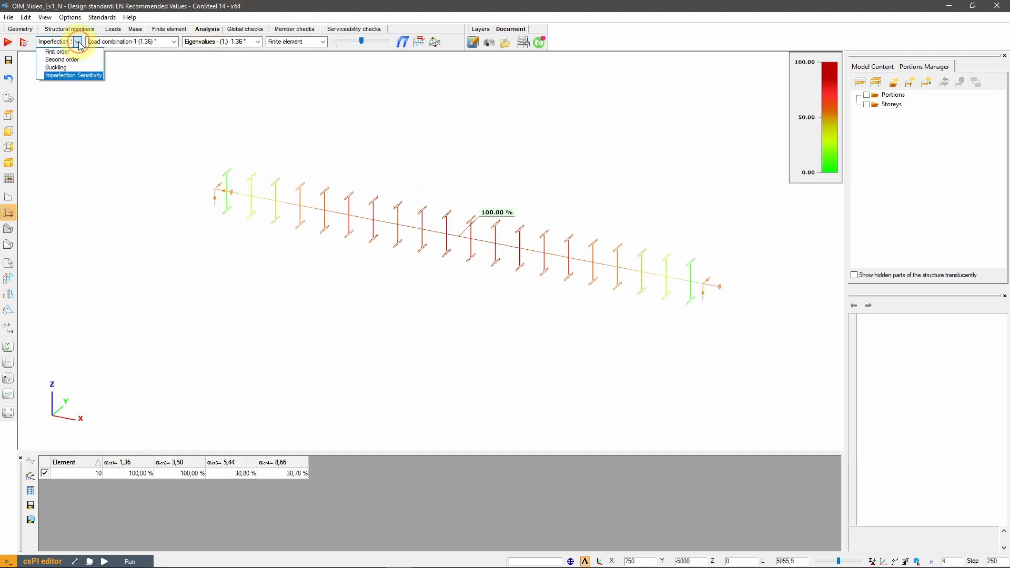
left_click(56, 68)
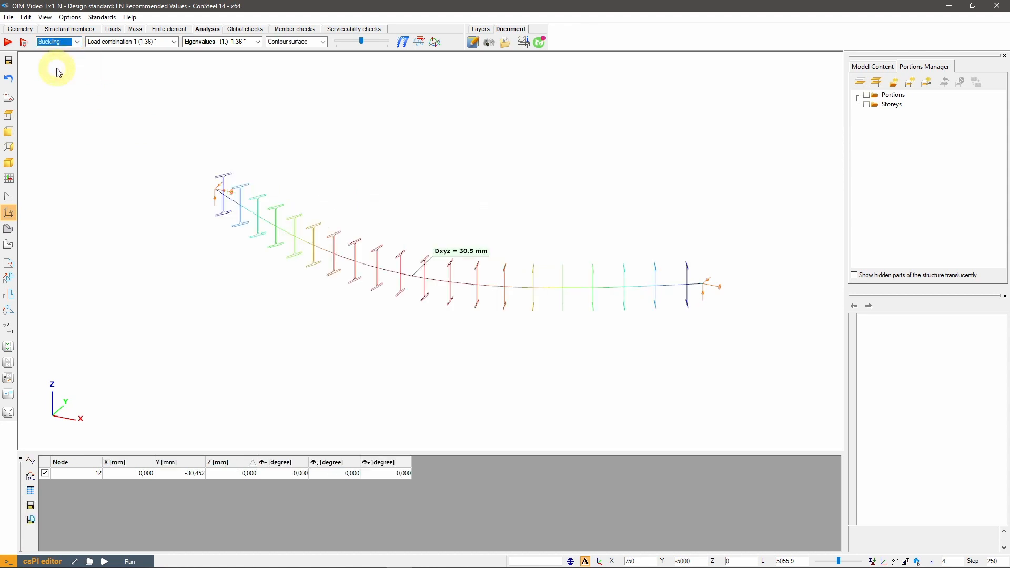
Step: Start applying the eigenshape as an imperfection on member B1 and open the equivalent amplitude calculation
left_click(413, 279)
right_click(414, 278)
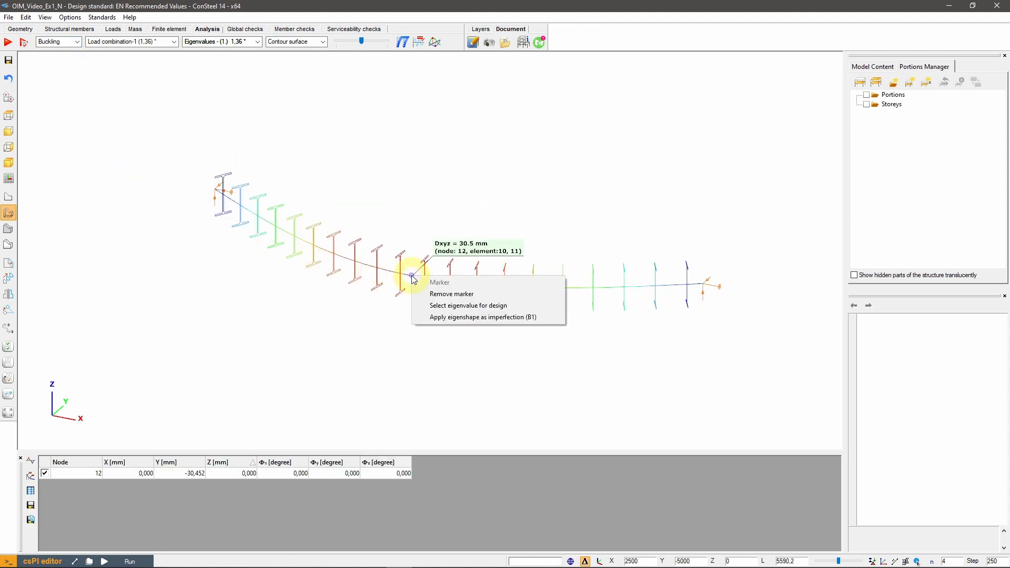
left_click(470, 317)
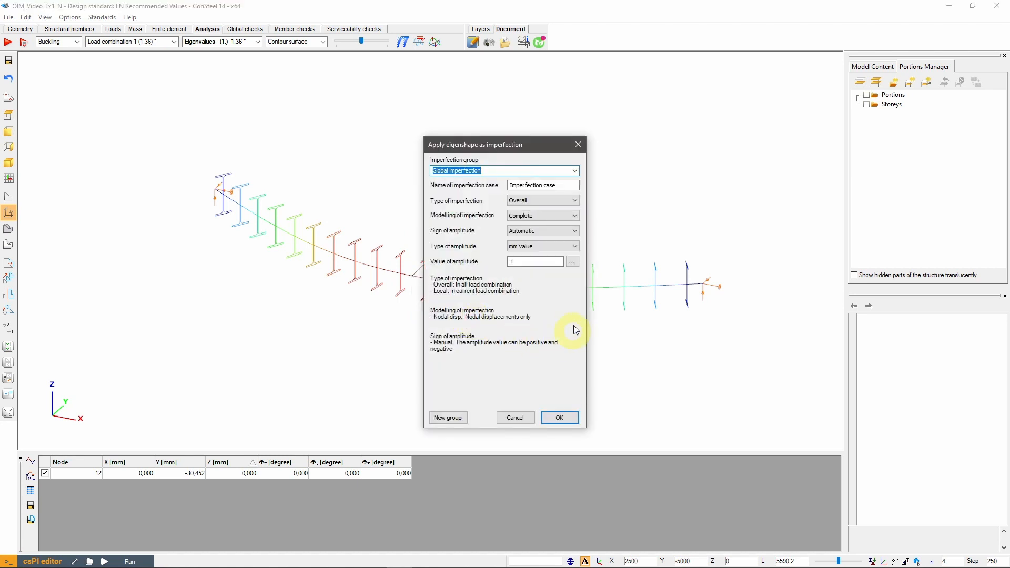
left_click(573, 263)
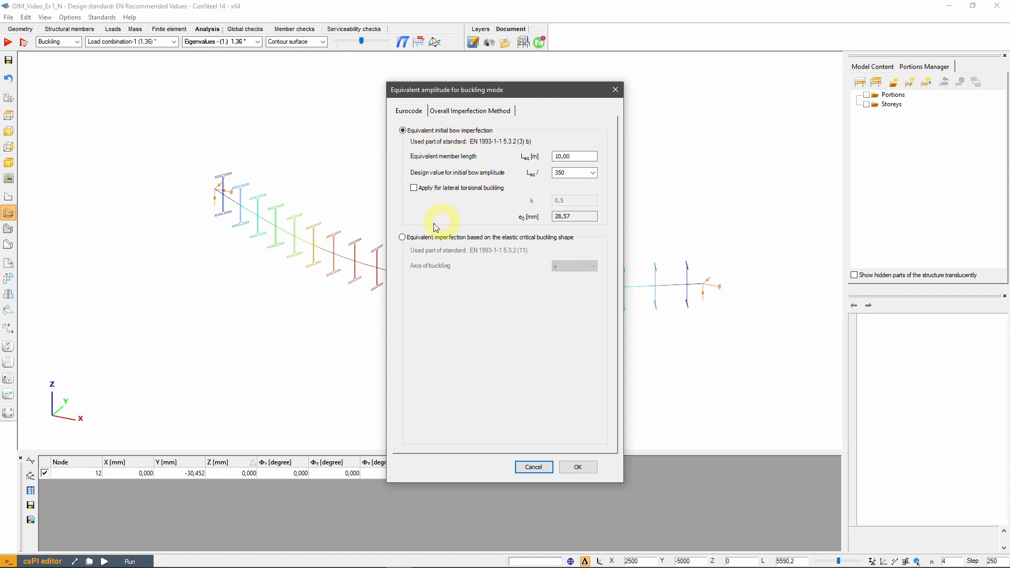
Step: Review the alternative amplitude options: the elastic critical buckling shape and the Overall Imperfection Method
left_click(402, 238)
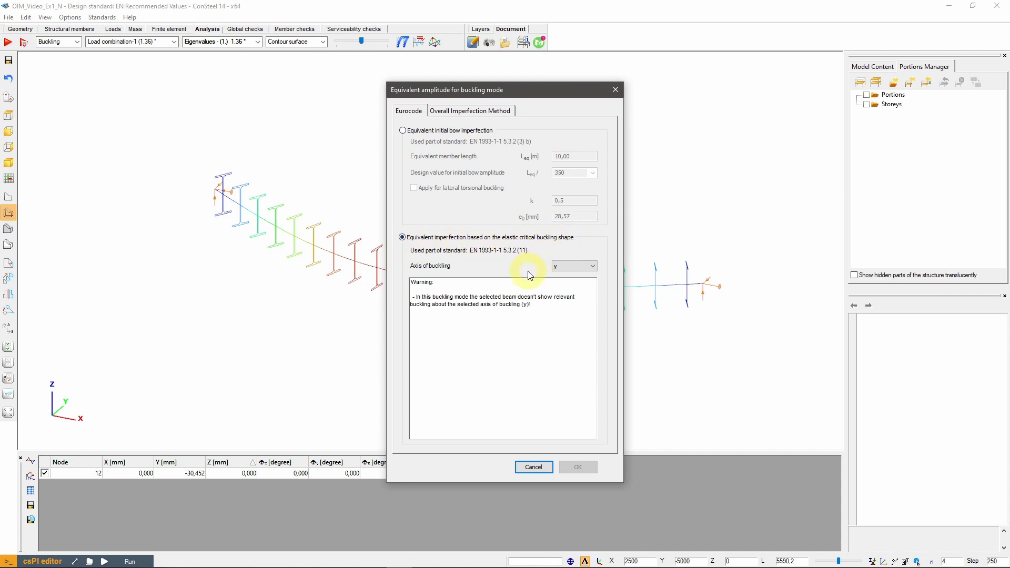
left_click(470, 111)
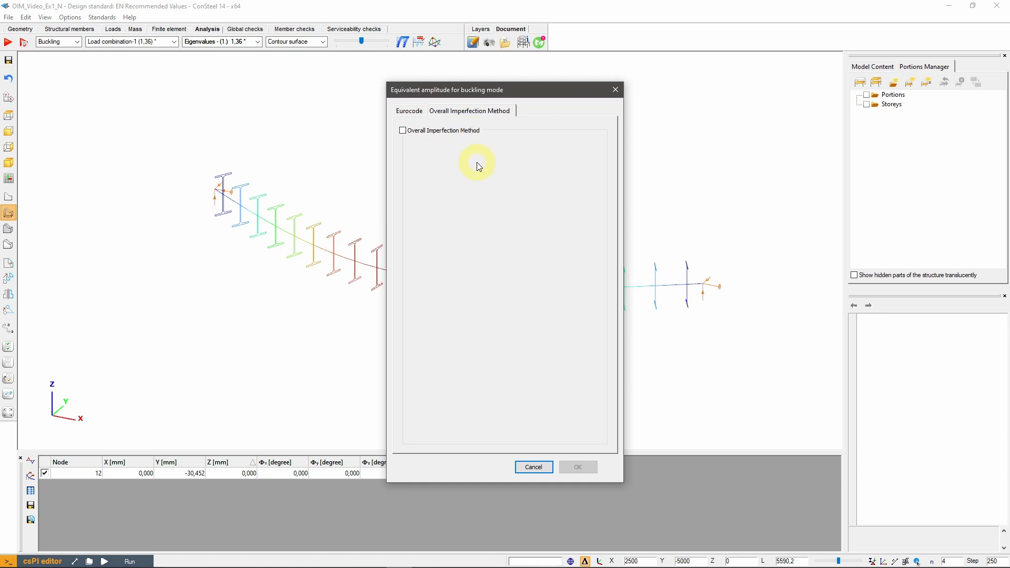
left_click(408, 111)
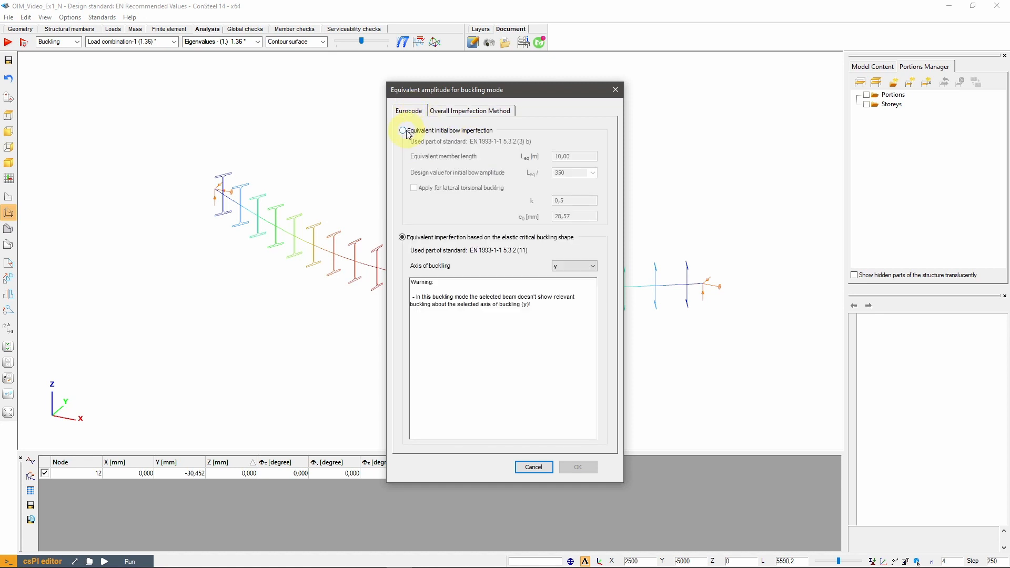
Step: Choose the equivalent initial bow imperfection with a member length of 5 m and a design value of Leq/250
left_click(403, 131)
double_click(566, 156)
type("5")
left_click(593, 174)
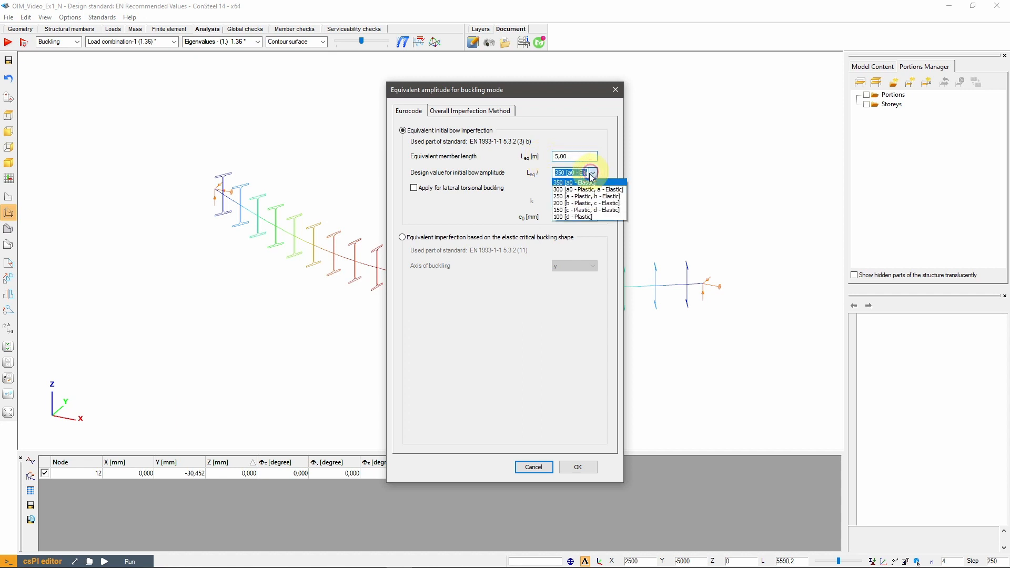
left_click(585, 200)
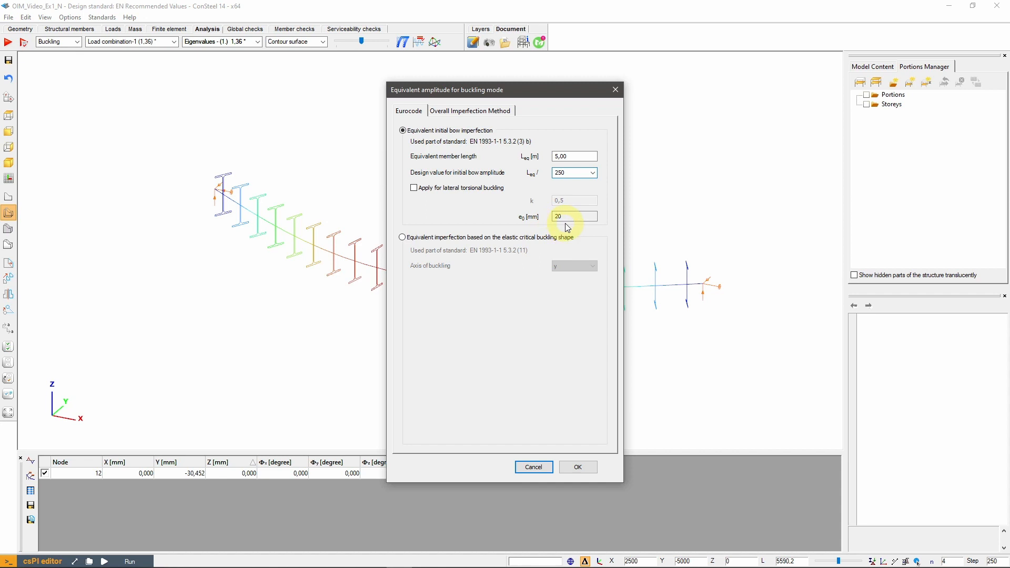
Step: Choose the equivalent imperfection based on the elastic critical buckling shape with z as the axis of buckling
left_click(403, 237)
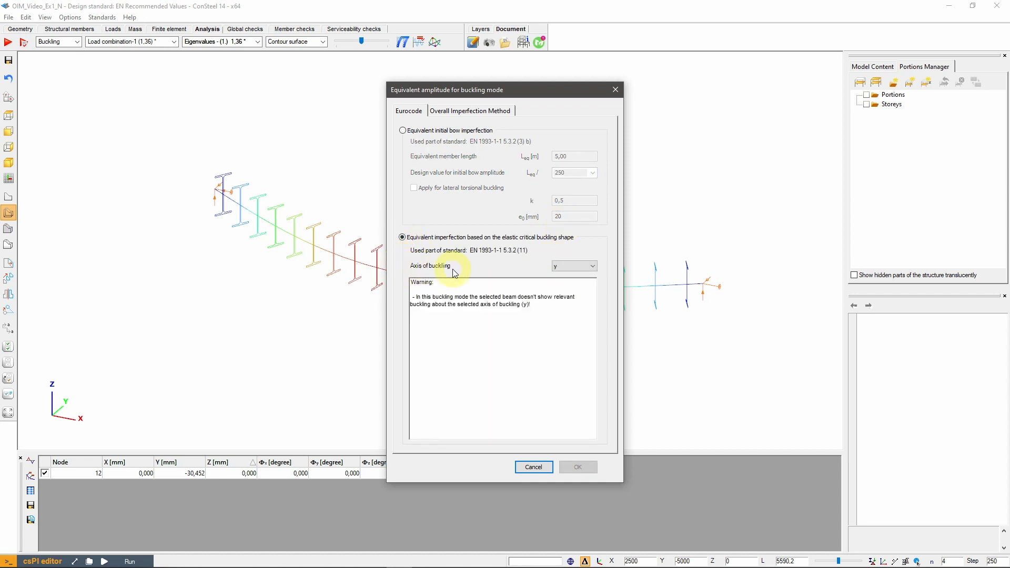
left_click(591, 266)
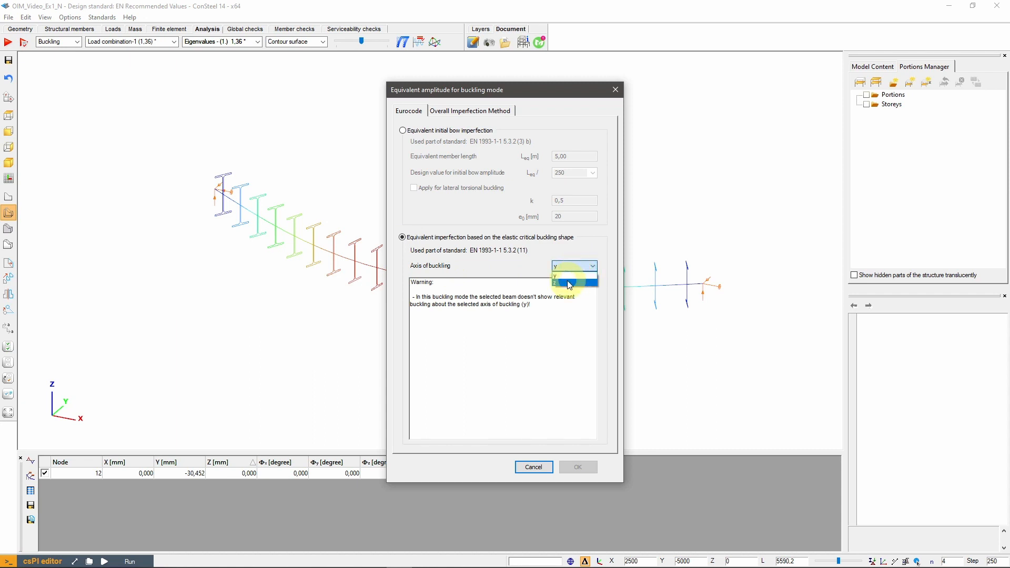
left_click(569, 283)
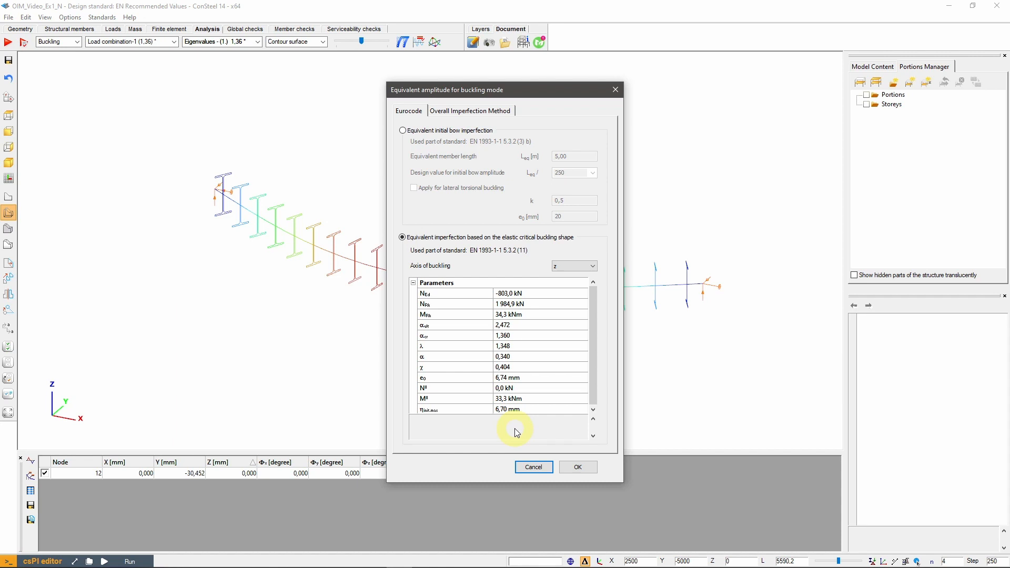
Step: Enable the Overall Imperfection Method and examine its equivalent point location, buckling mode class, equivalent member length and amplitude amplifier
left_click(470, 111)
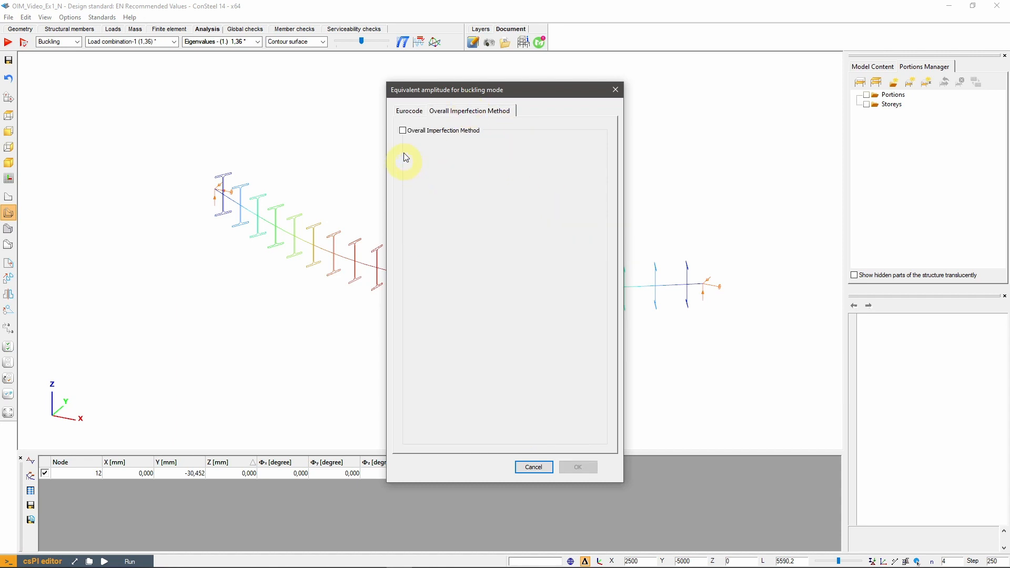
left_click(402, 130)
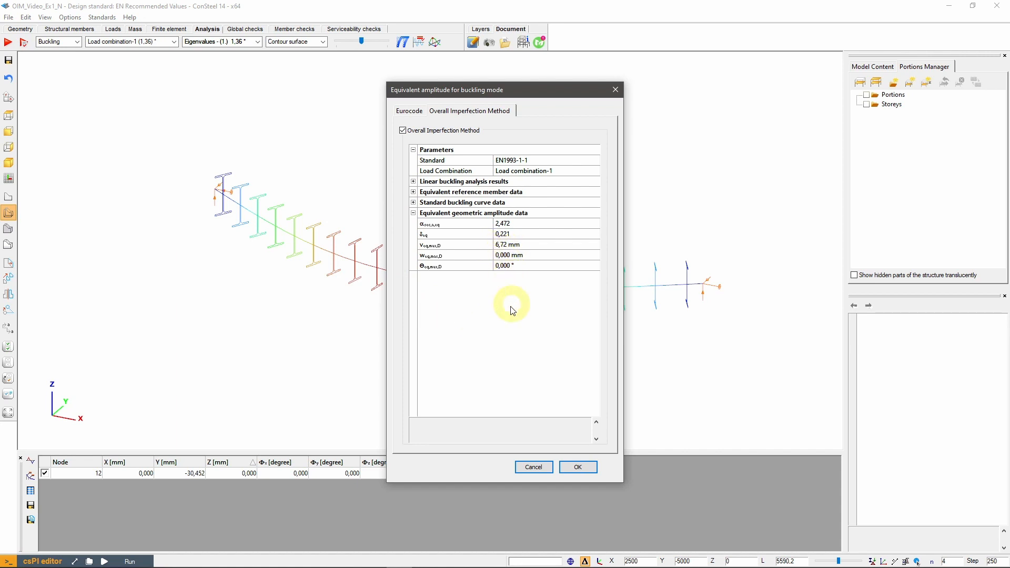
left_click(414, 192)
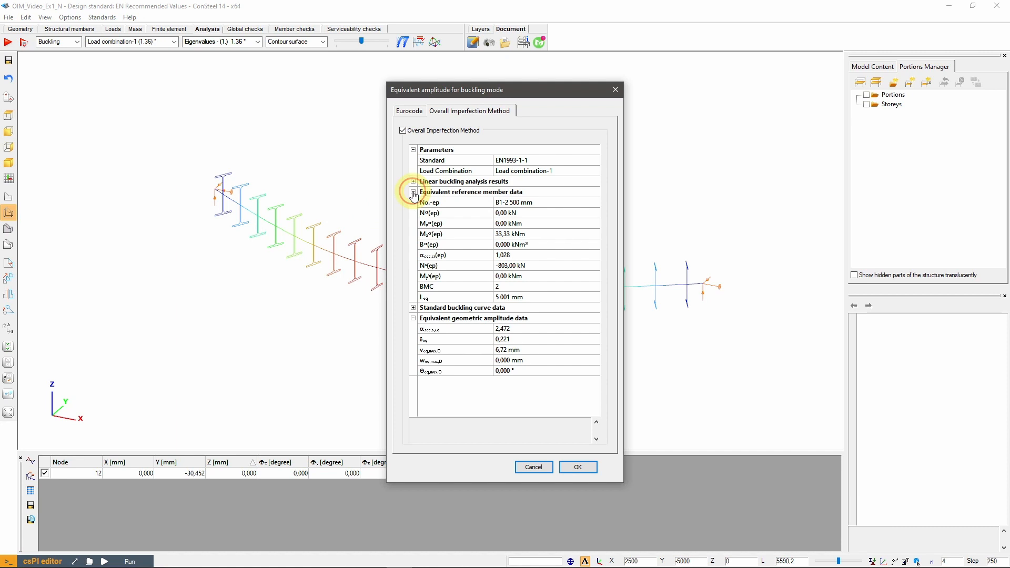
left_click(556, 204)
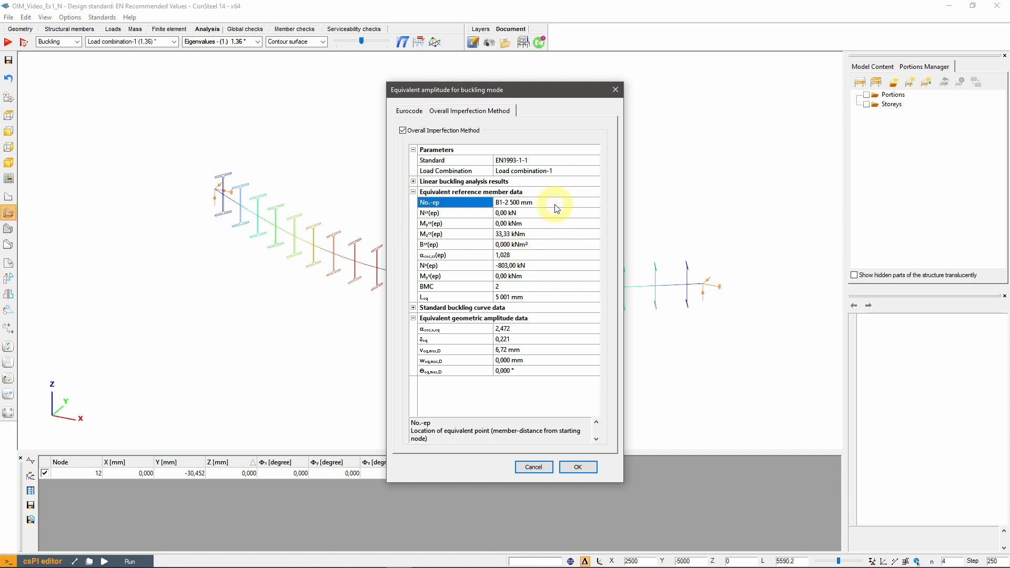
left_click(536, 288)
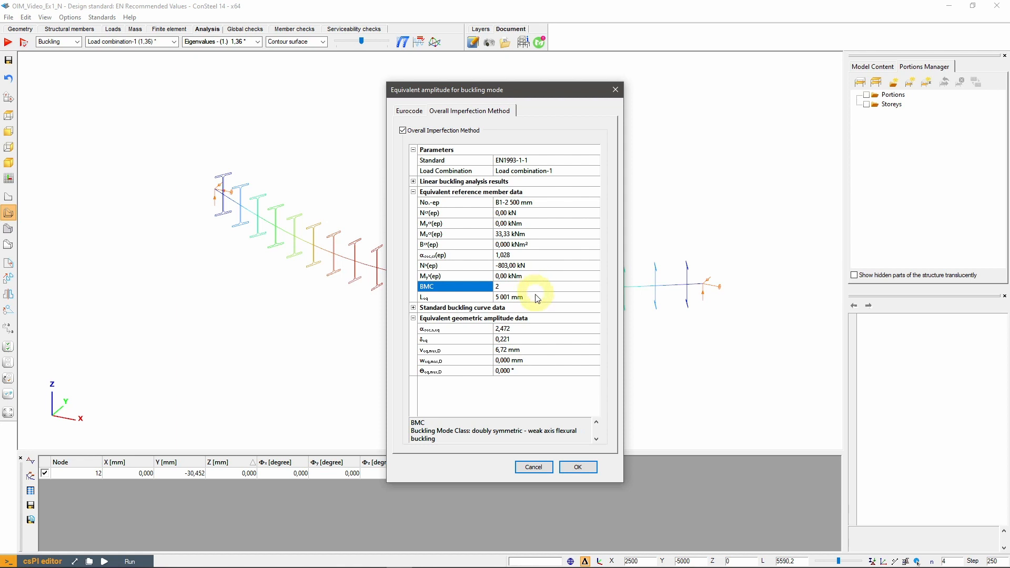
left_click(536, 298)
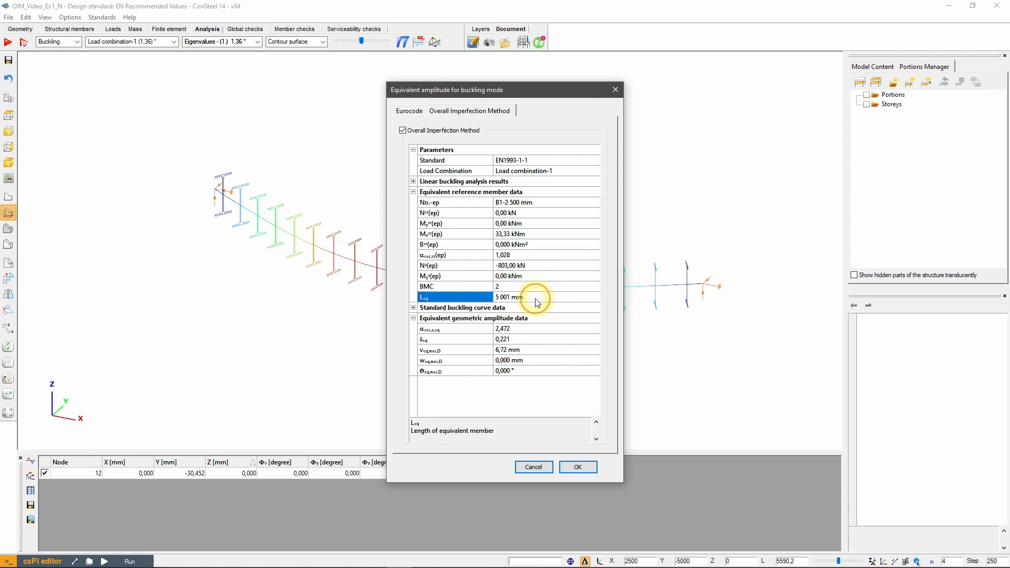
left_click(533, 340)
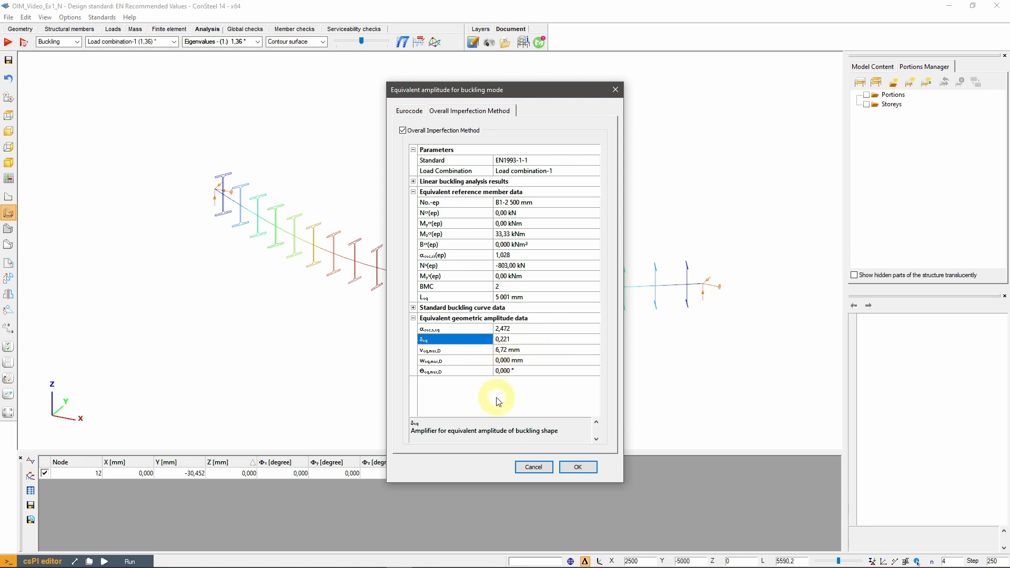
Step: Accept the Overall Imperfection Method amplitude and apply the buckling eigenshape as an imperfection case in an imperfection group named OIM
left_click(559, 287)
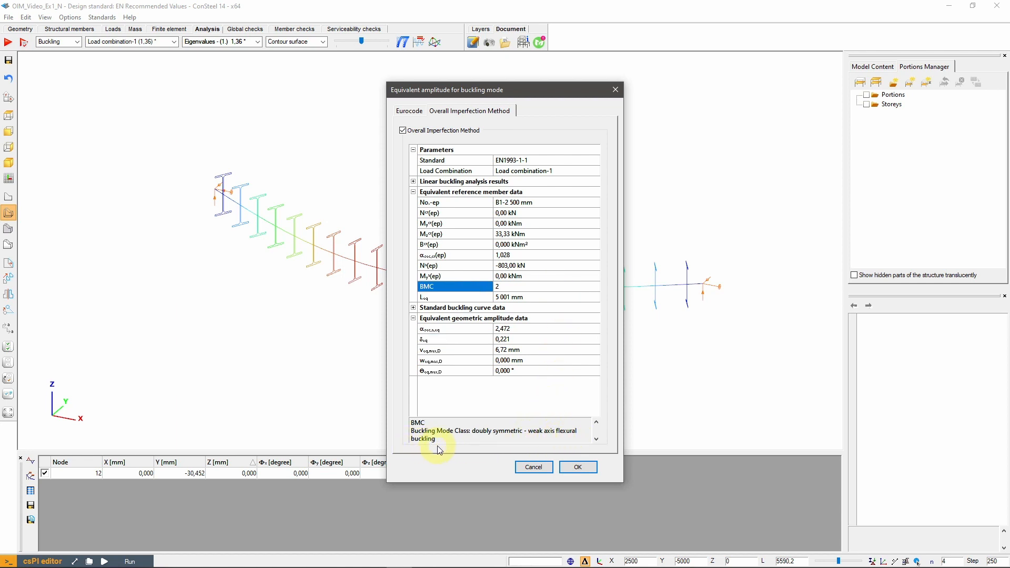
left_click(578, 467)
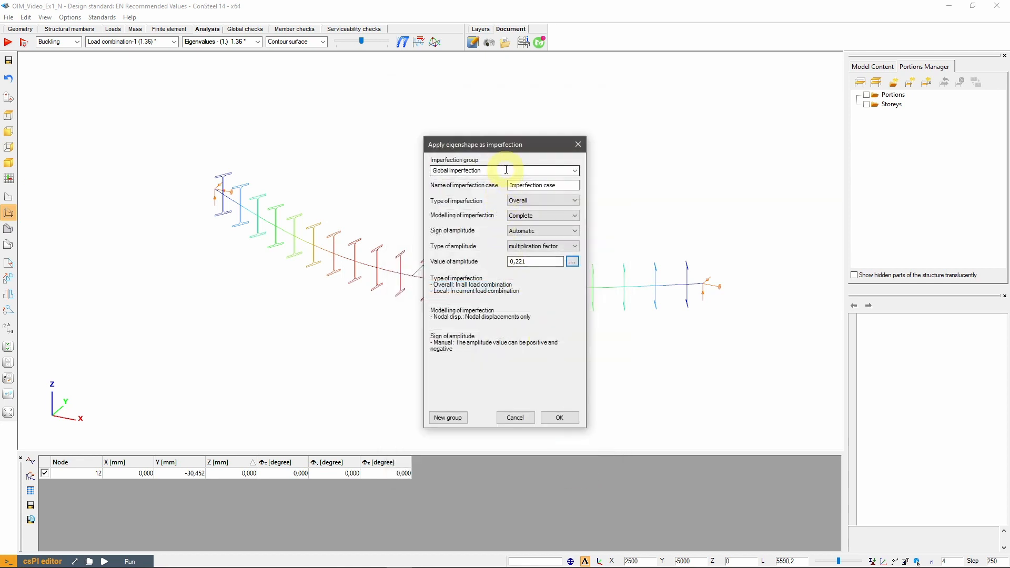
type("OIM")
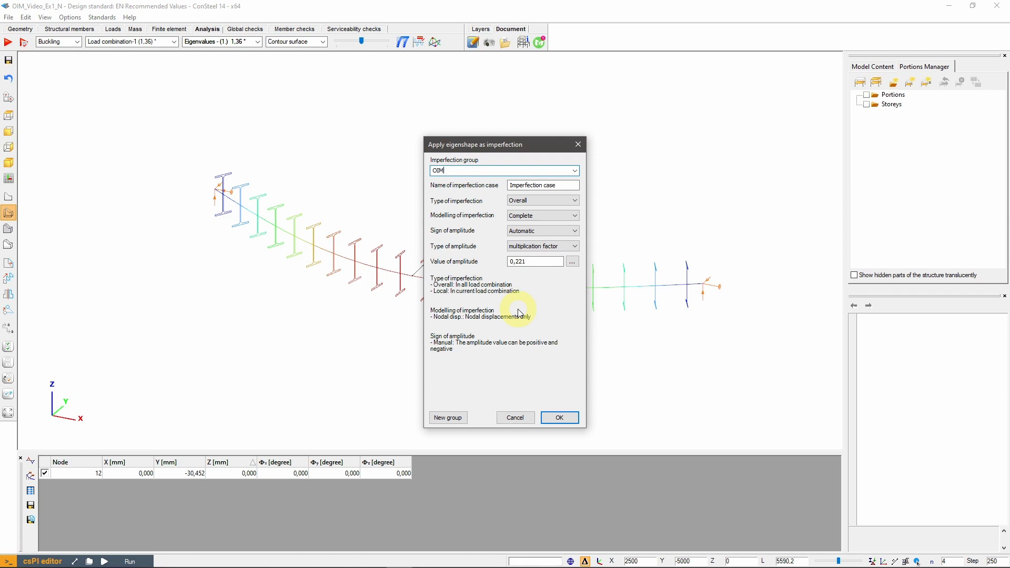
left_click(561, 417)
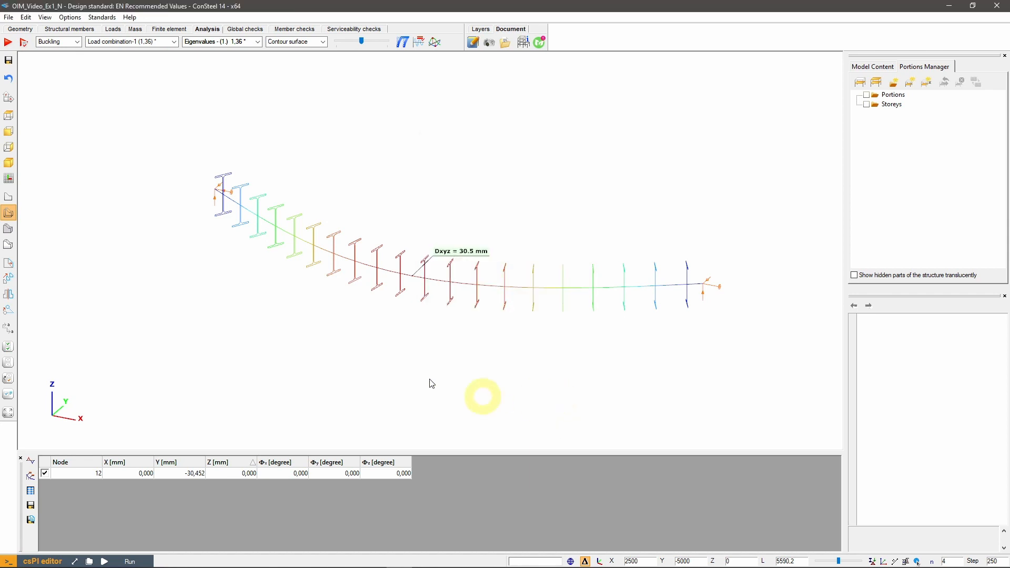
Step: Review the eigenshape imperfection case and its amplitude value in the OIM group of the global imperfections
left_click(113, 30)
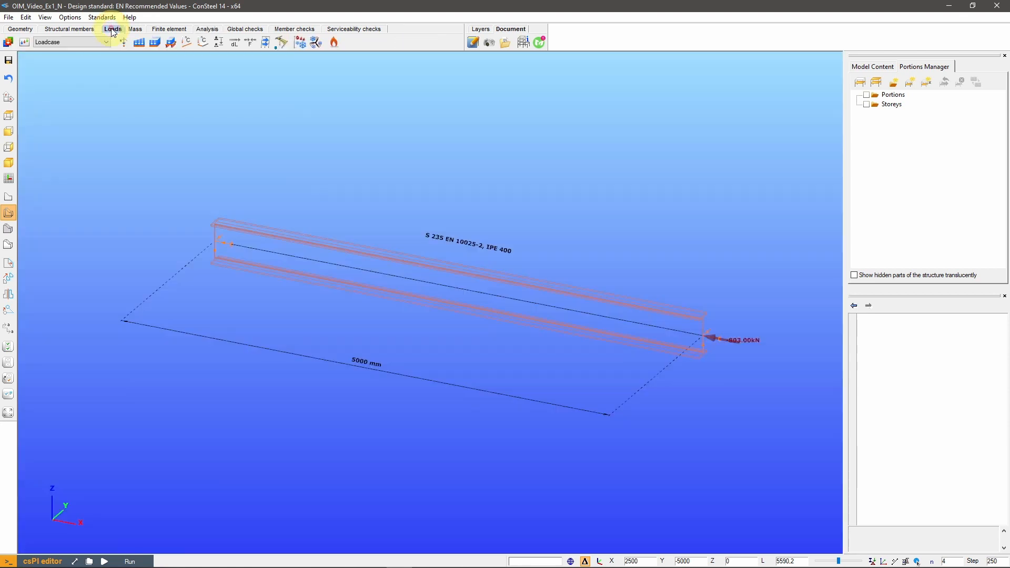
left_click(266, 43)
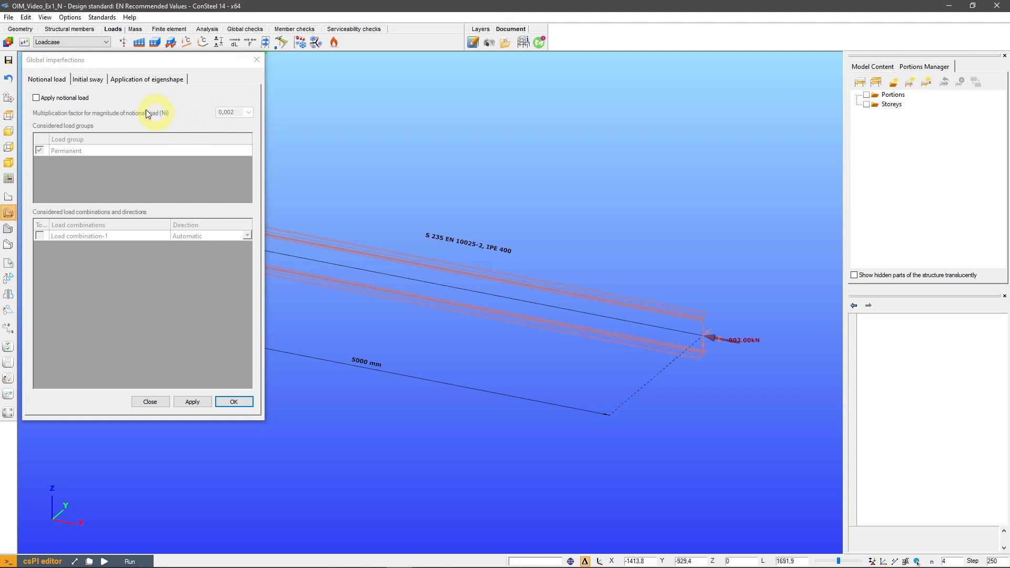
left_click(141, 84)
left_click(112, 99)
left_click_drag(59, 100, 31, 102)
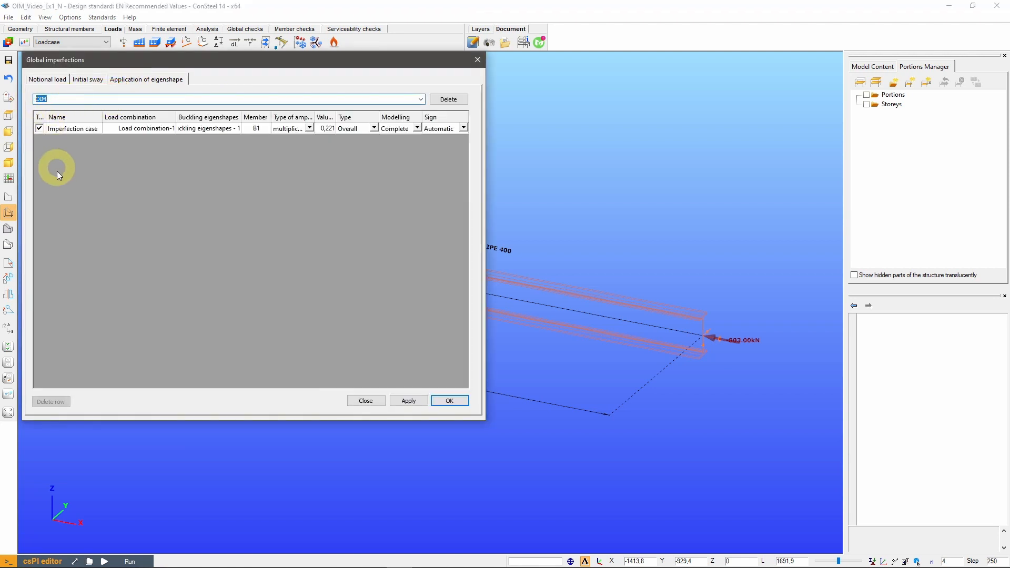
left_click(325, 129)
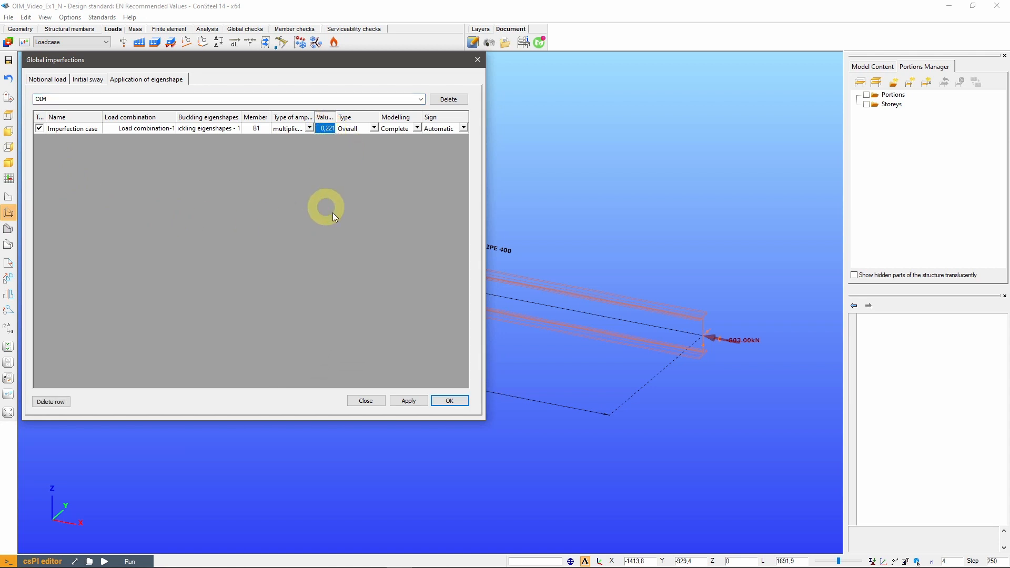
left_click(446, 402)
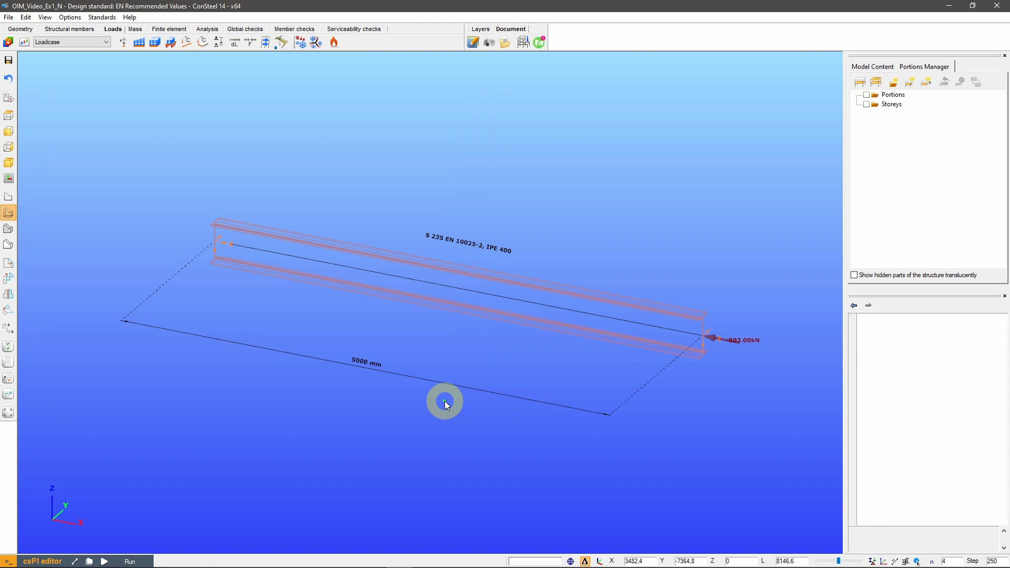
Step: Set OIM as the global imperfection in the analysis parameters and run the structural analysis
left_click(211, 30)
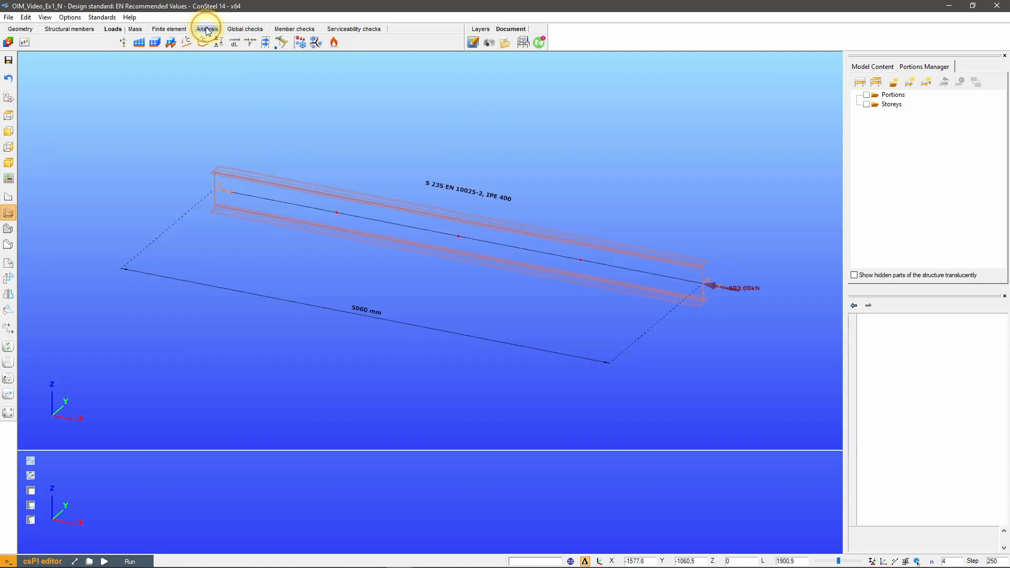
left_click(23, 41)
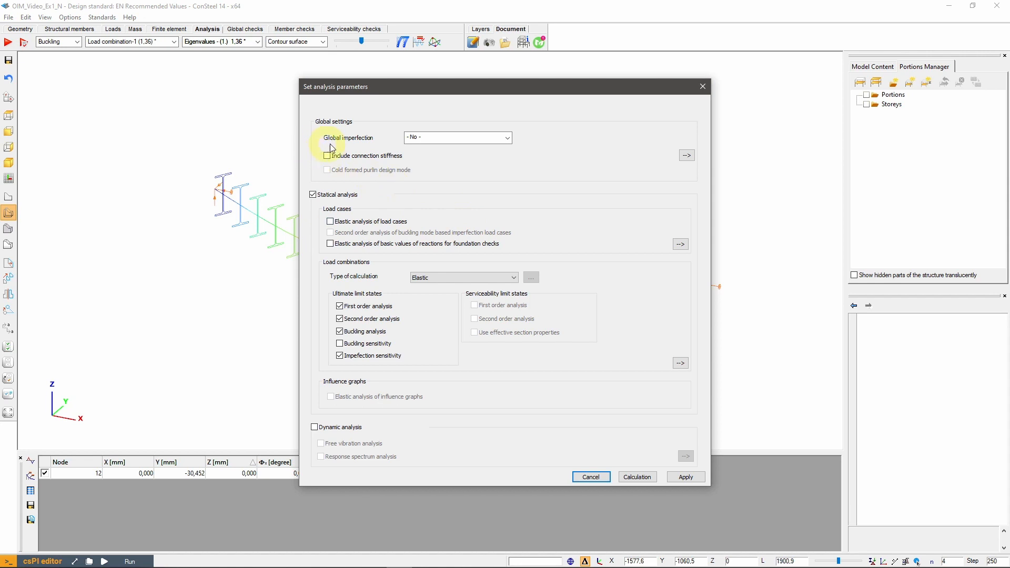
left_click(508, 137)
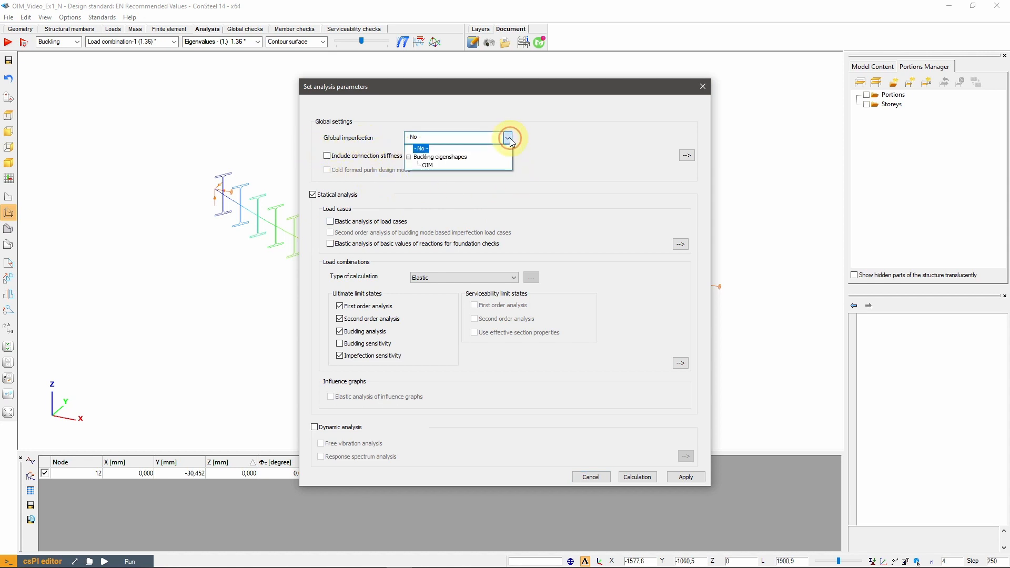
left_click(428, 166)
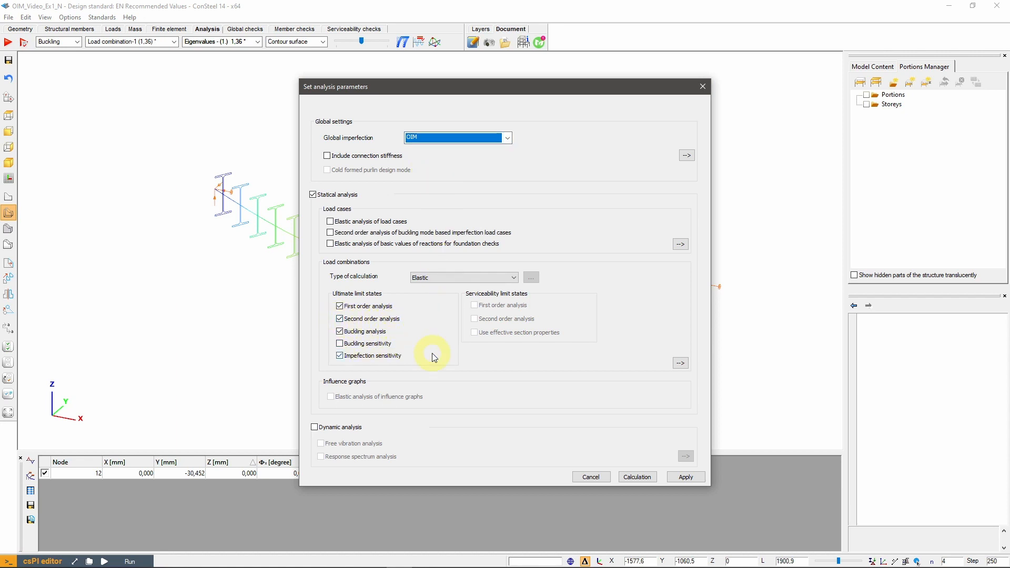
left_click(647, 478)
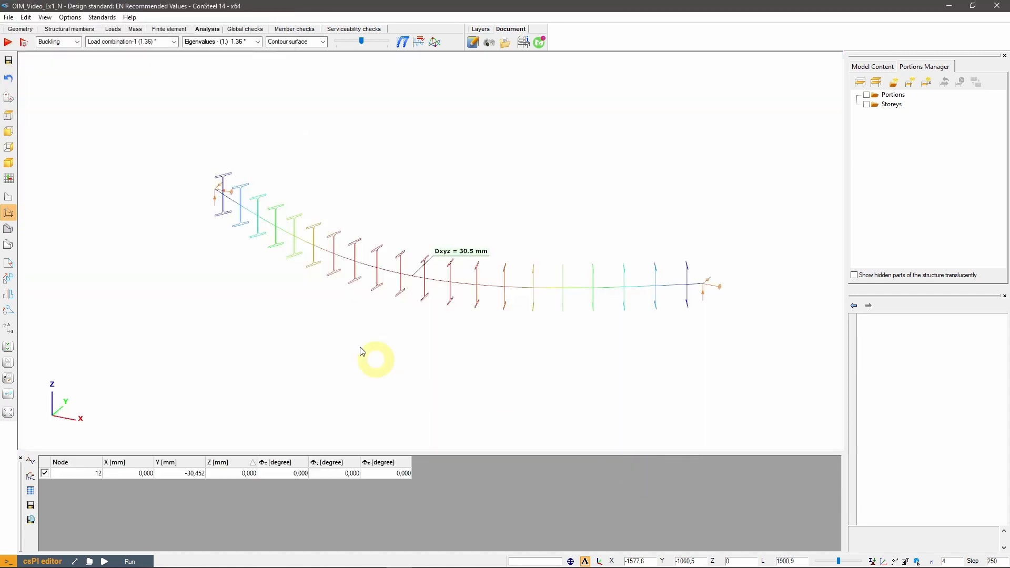
Step: Run the global steel design on second order elastic results with the cross-section check only, excluding the buckling check
left_click(254, 31)
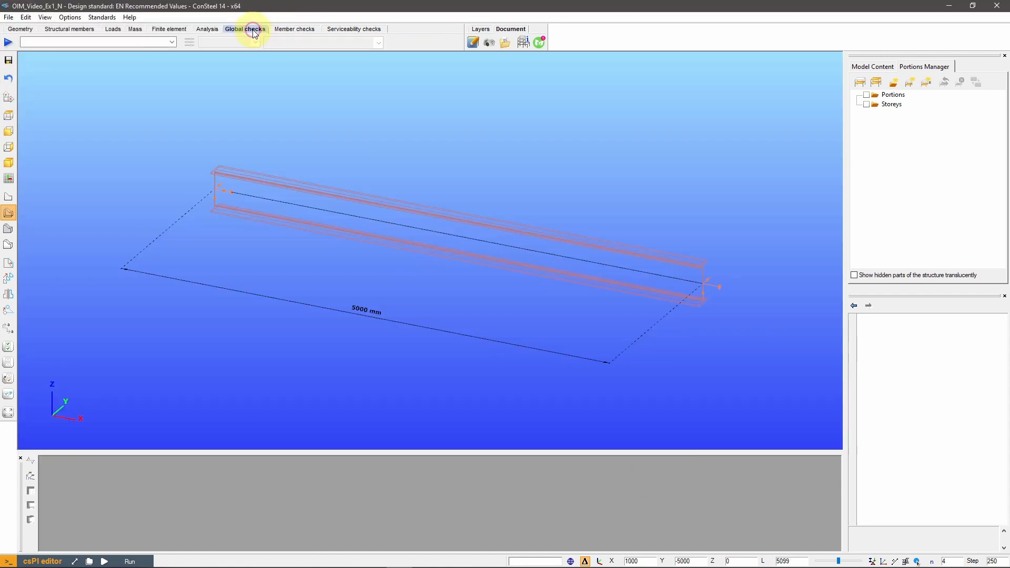
left_click(12, 44)
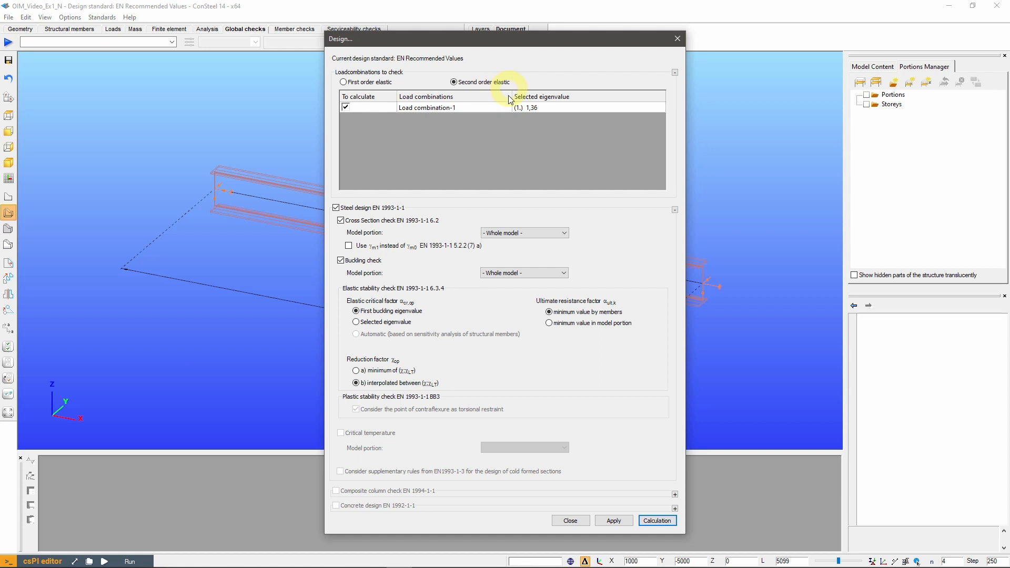
left_click(341, 260)
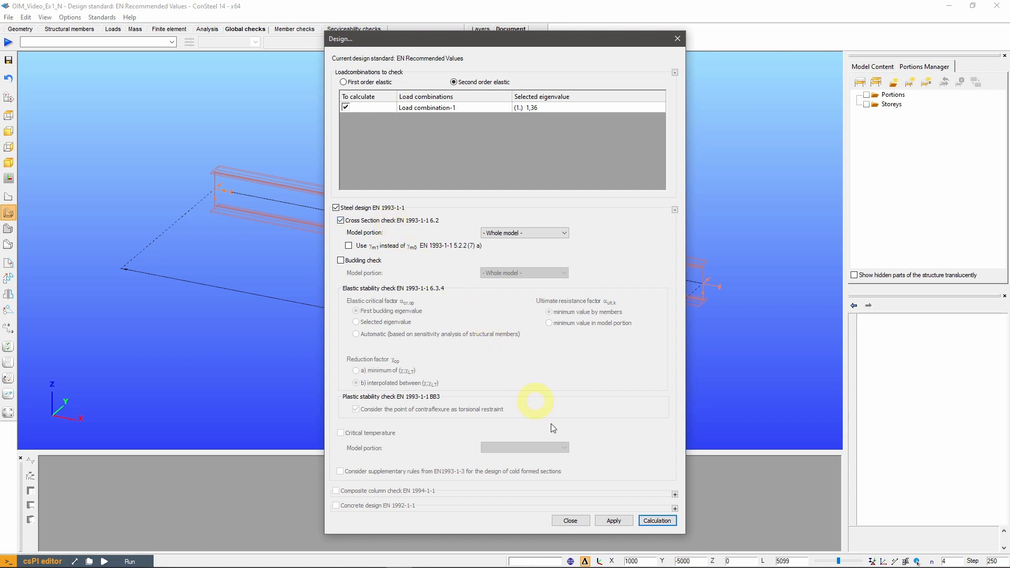
left_click(657, 521)
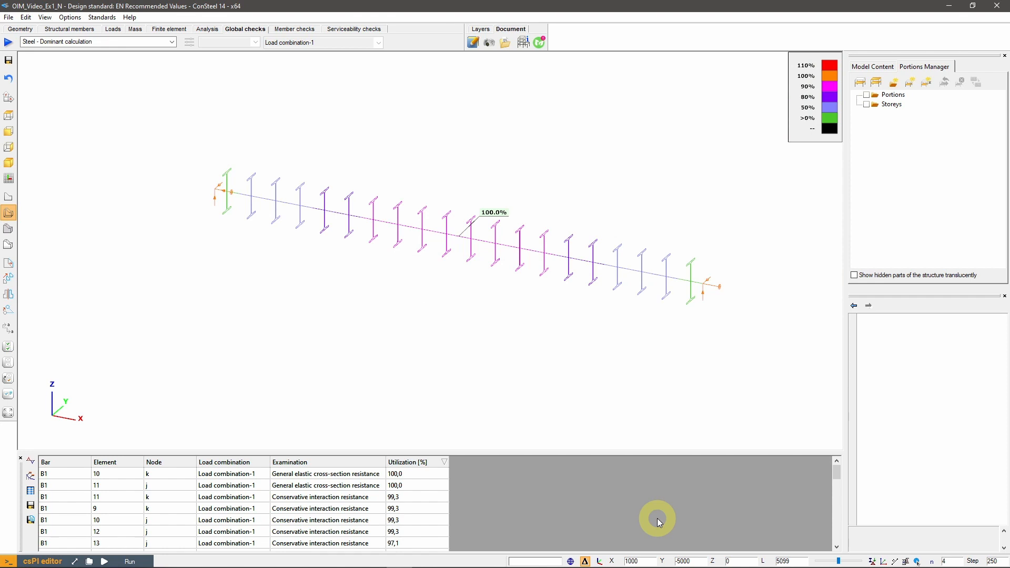
Step: Show the conservative interaction resistance results and open the detailed section check for element 10, node k of member B1
left_click(172, 42)
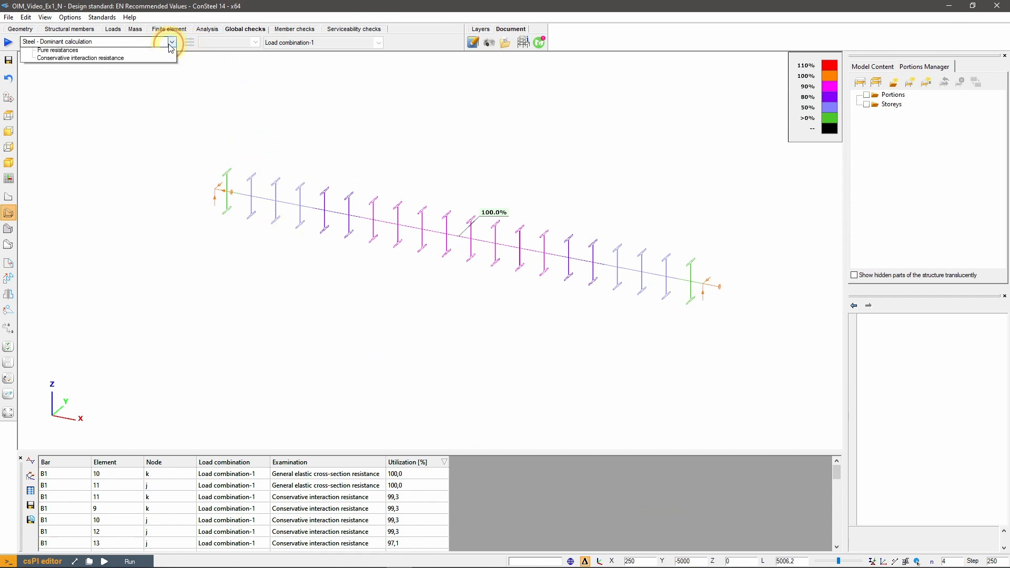
left_click(86, 84)
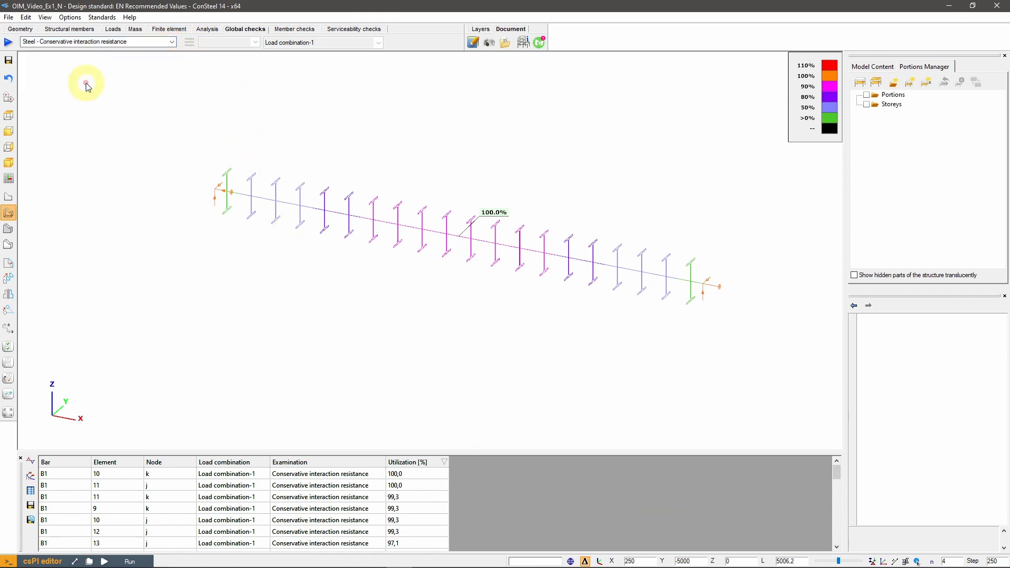
left_click(413, 474)
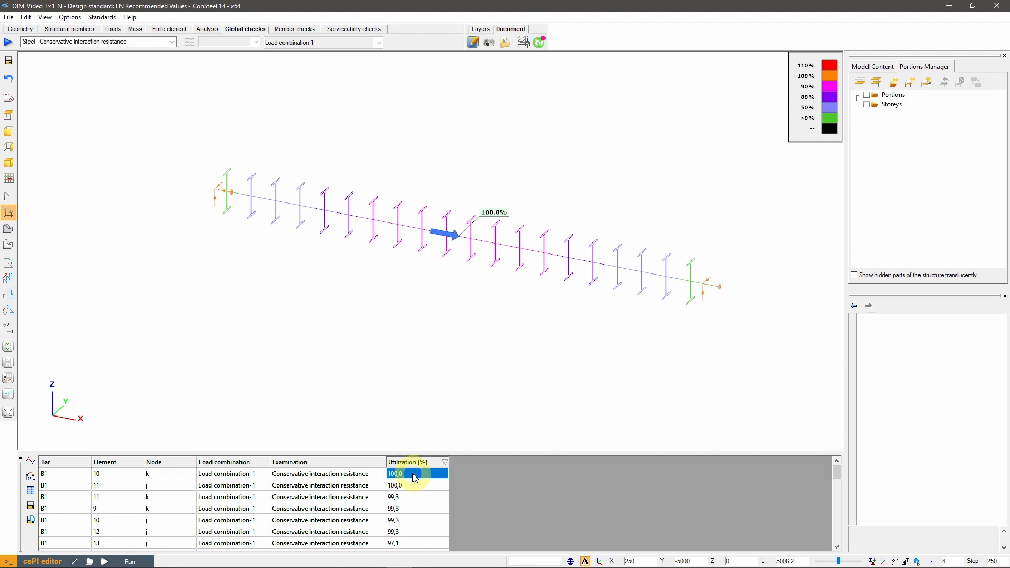
right_click(415, 477)
left_click(455, 482)
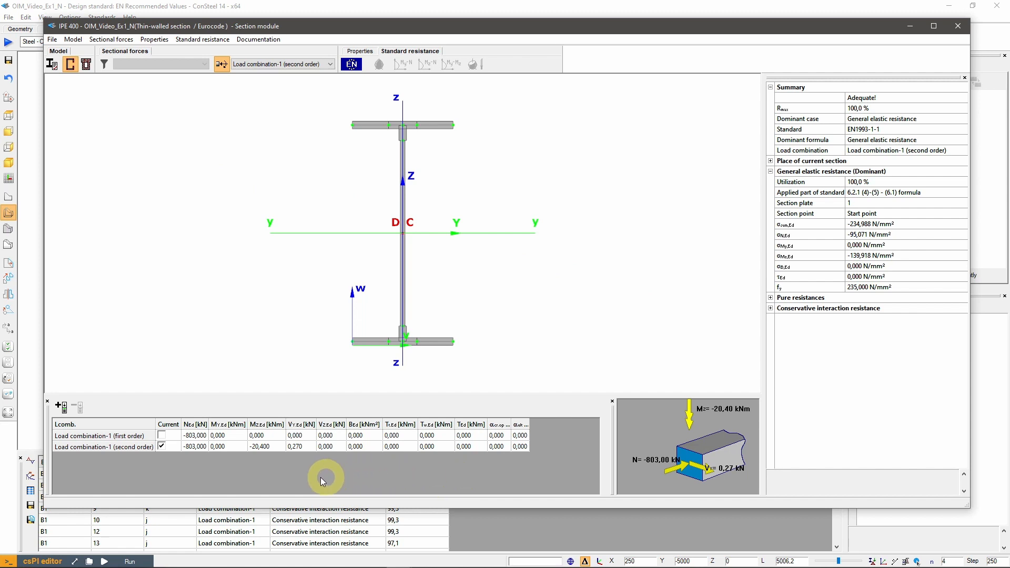
Step: Compare the first and second order Mz and Vy sectional forces of the IPE 400 section, and close the section module
left_click(273, 446)
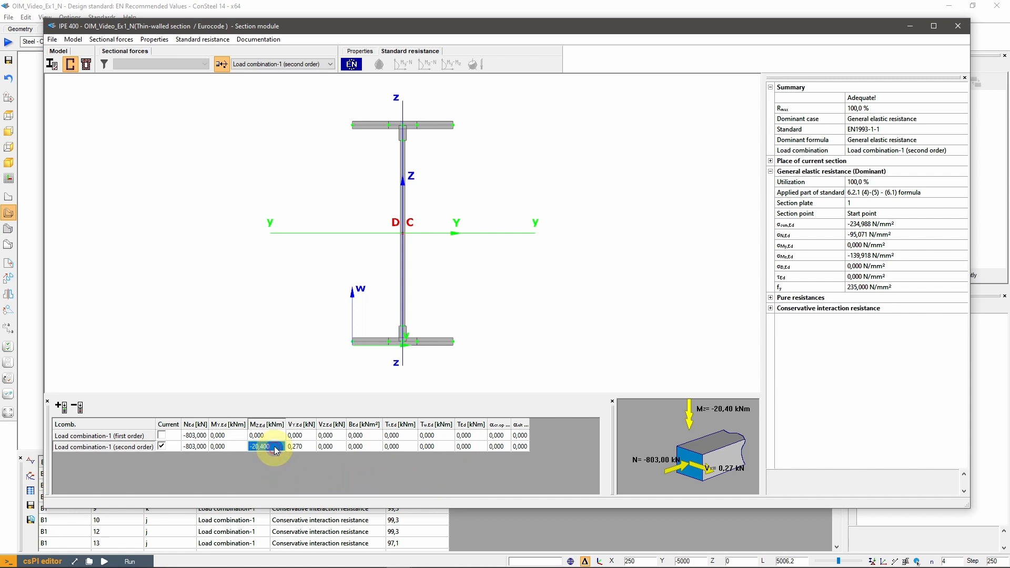
left_click(277, 440)
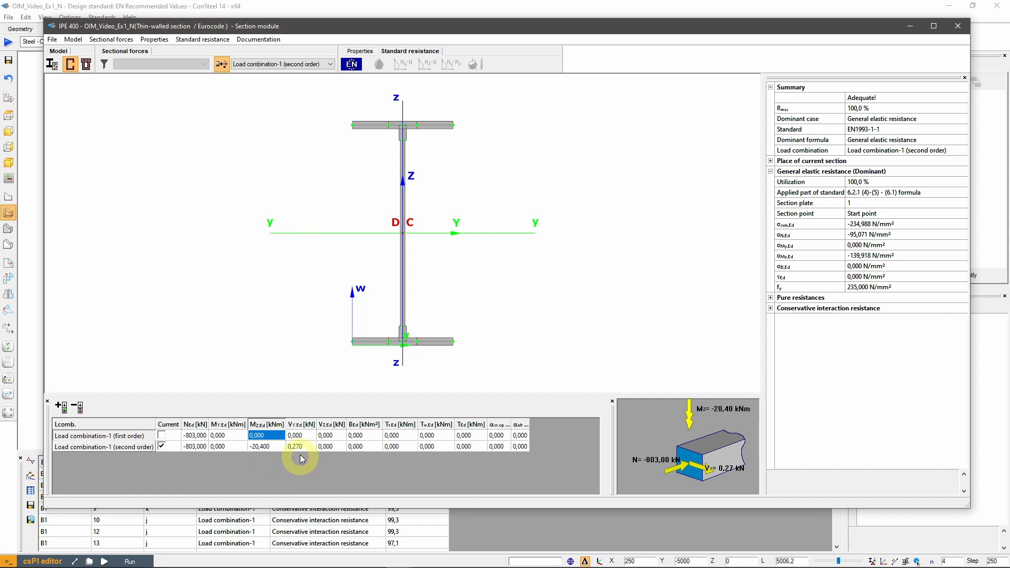
left_click(302, 436)
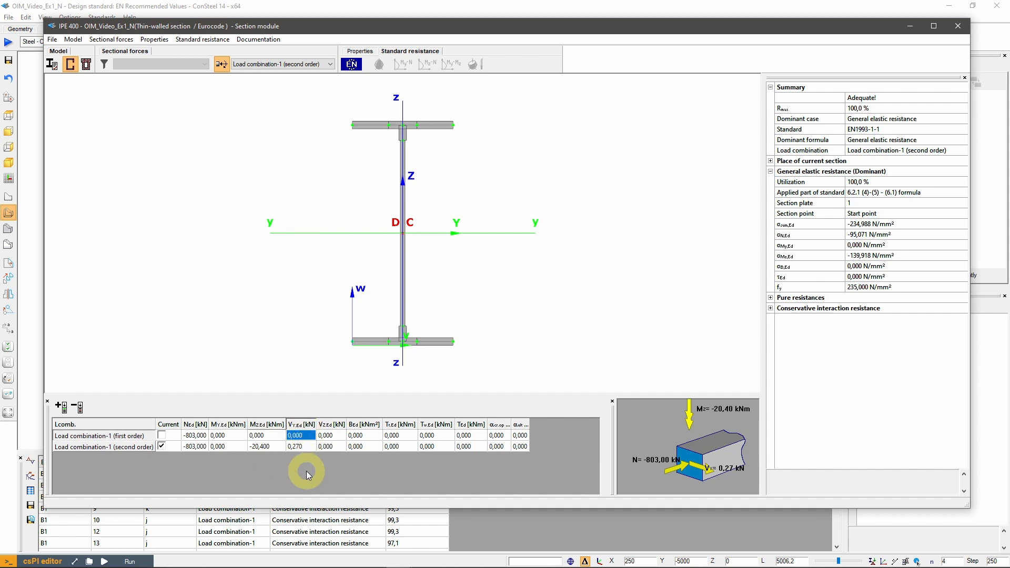
left_click(958, 27)
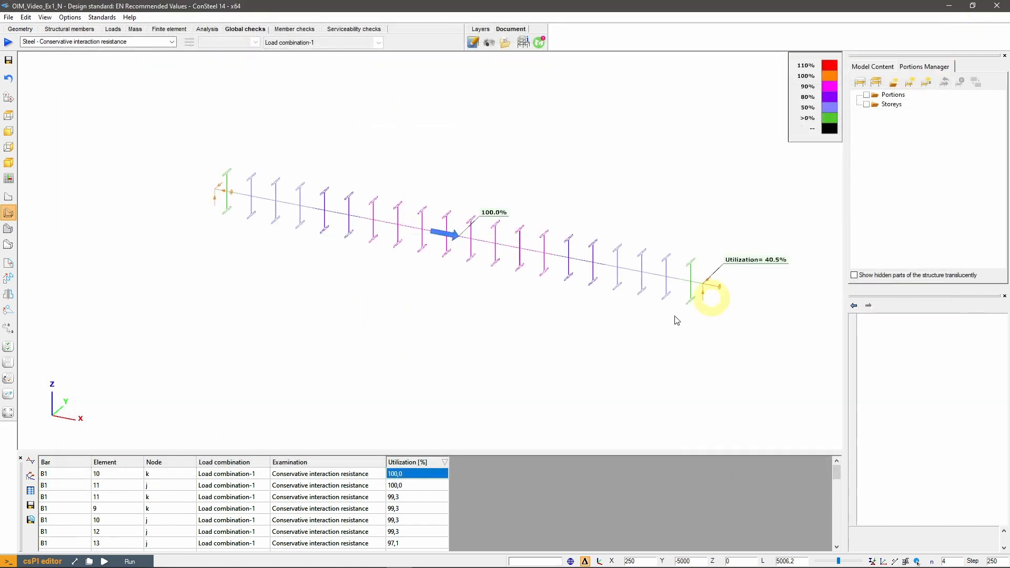
Step: Show the second order analysis results with the equivalent imperfection loads on the member for Load combination-1
left_click(207, 29)
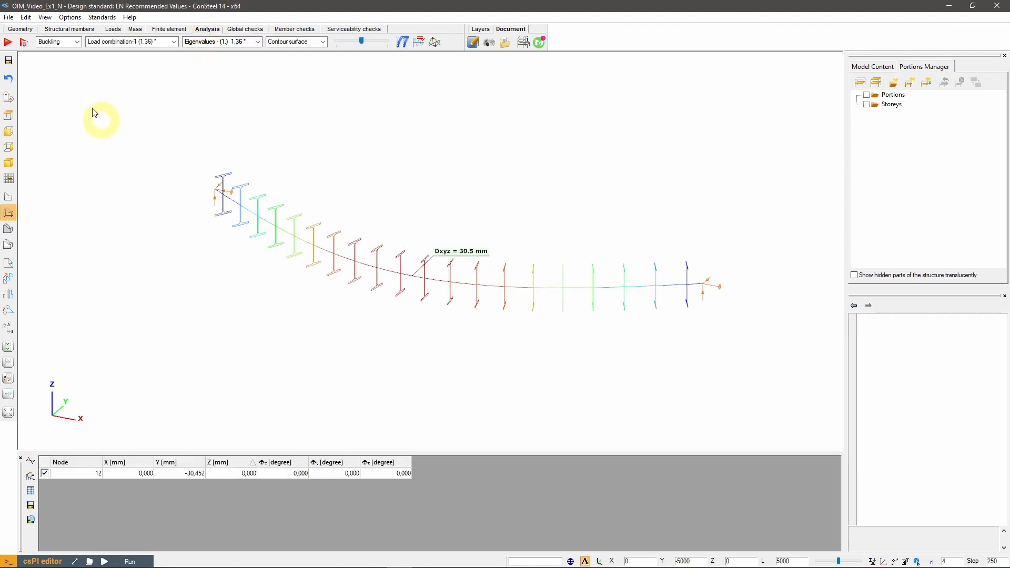
left_click(77, 42)
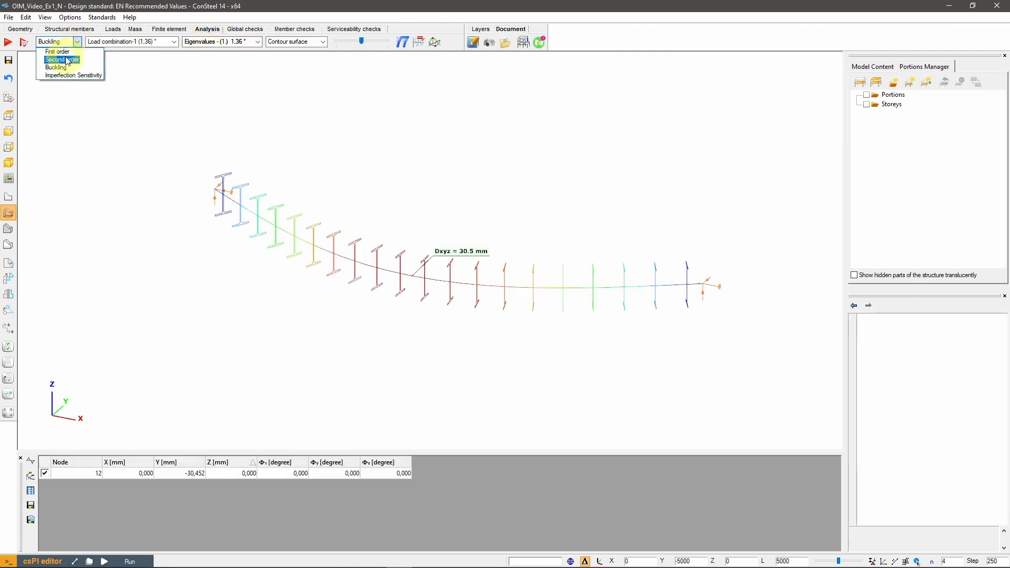
left_click(62, 60)
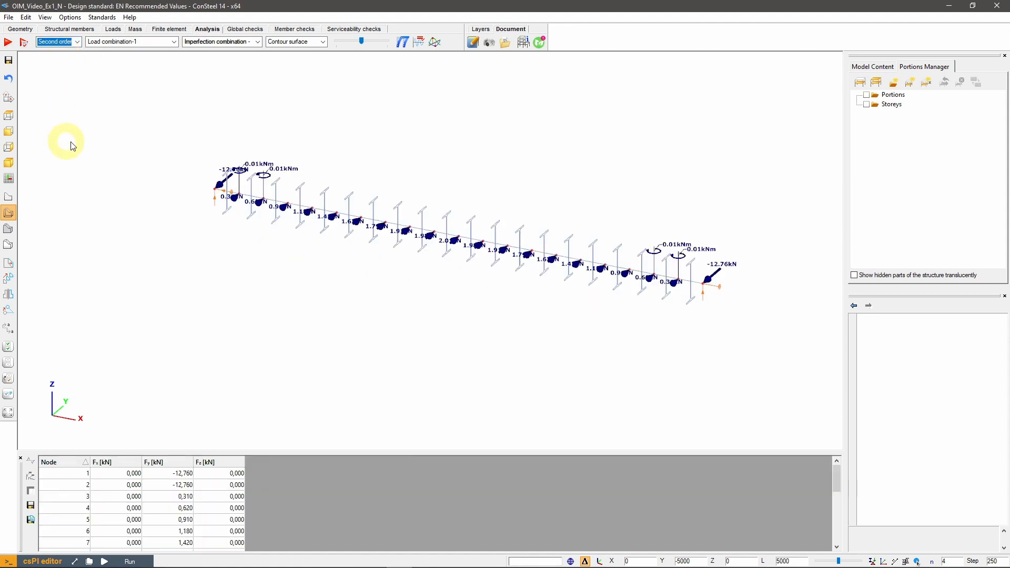
Step: Display the Mz internal force diagram of the imperfection combination along the member
left_click(258, 41)
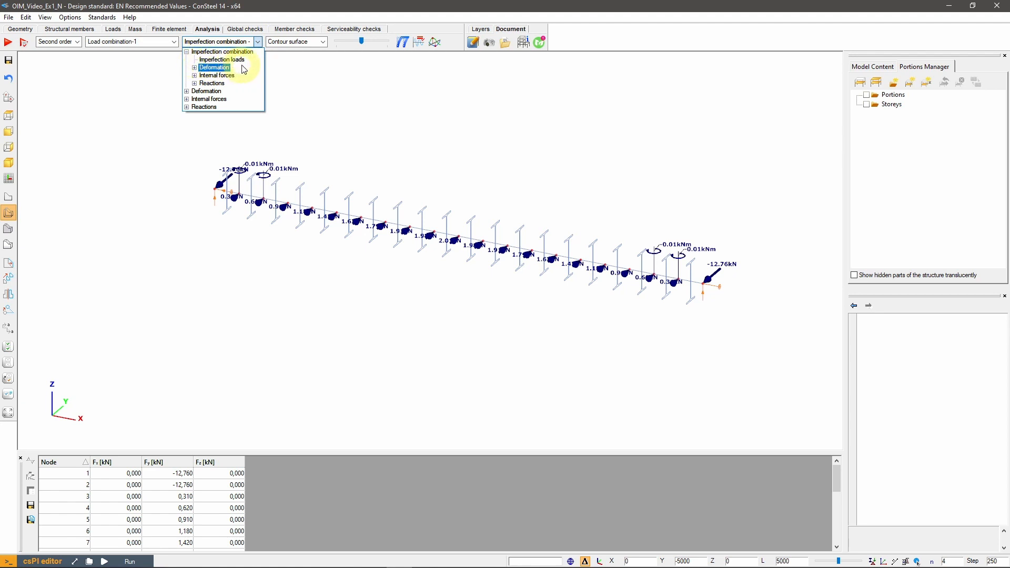
left_click(194, 76)
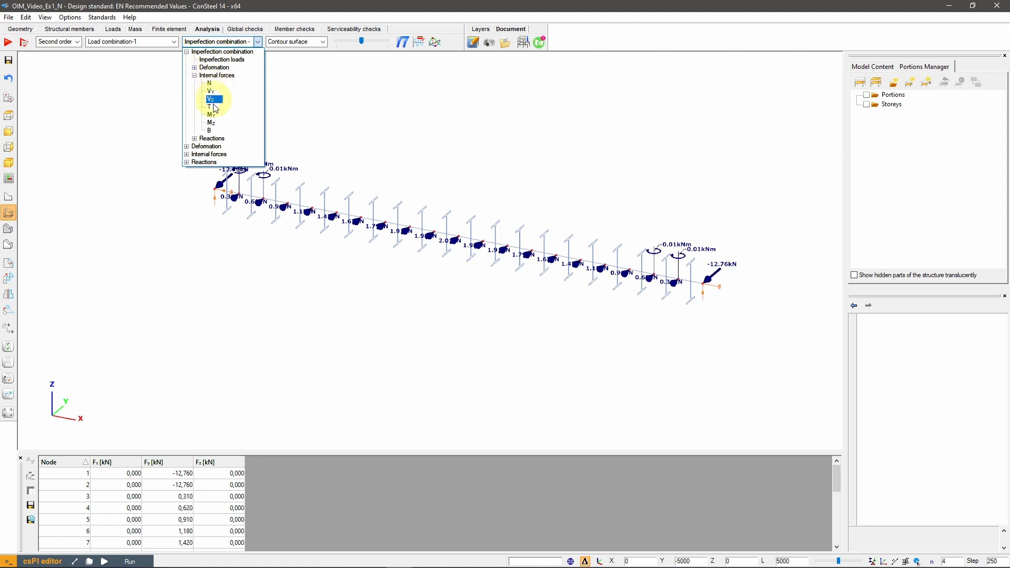
left_click(216, 124)
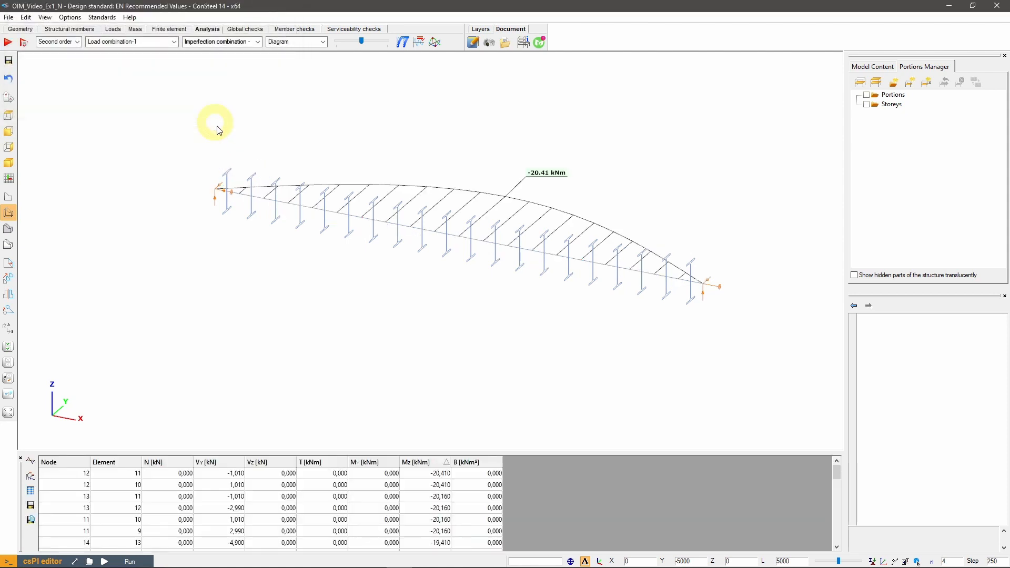
middle_click_drag(391, 293, 387, 294)
mouse_move(431, 342)
middle_mouse_down("alt")
mouse_move(419, 345)
mouse_move(430, 348)
middle_mouse_up("alt")
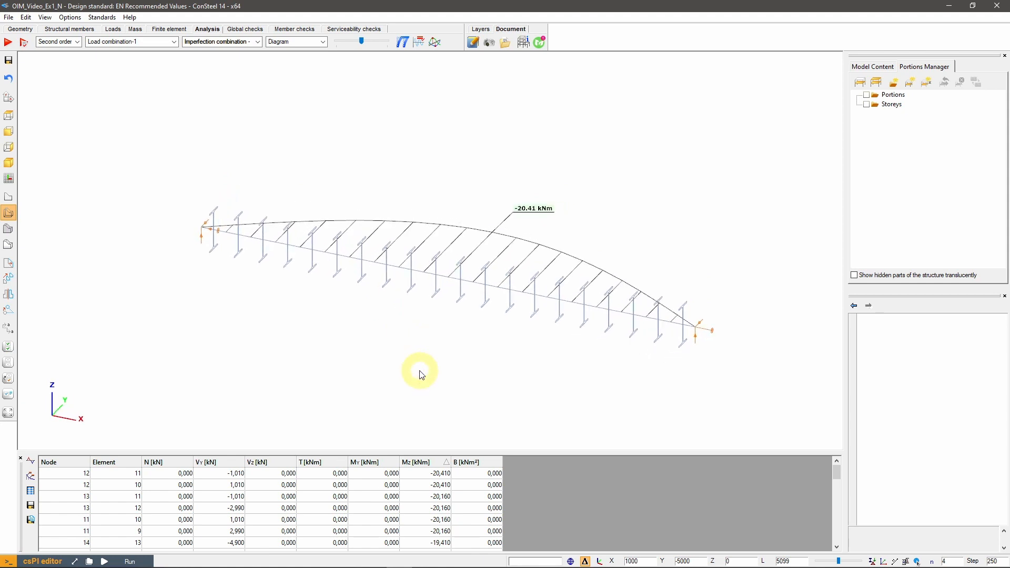
Step: Display the second order XYZ deformation as a solid contour surface together with the undeformed member
left_click(258, 42)
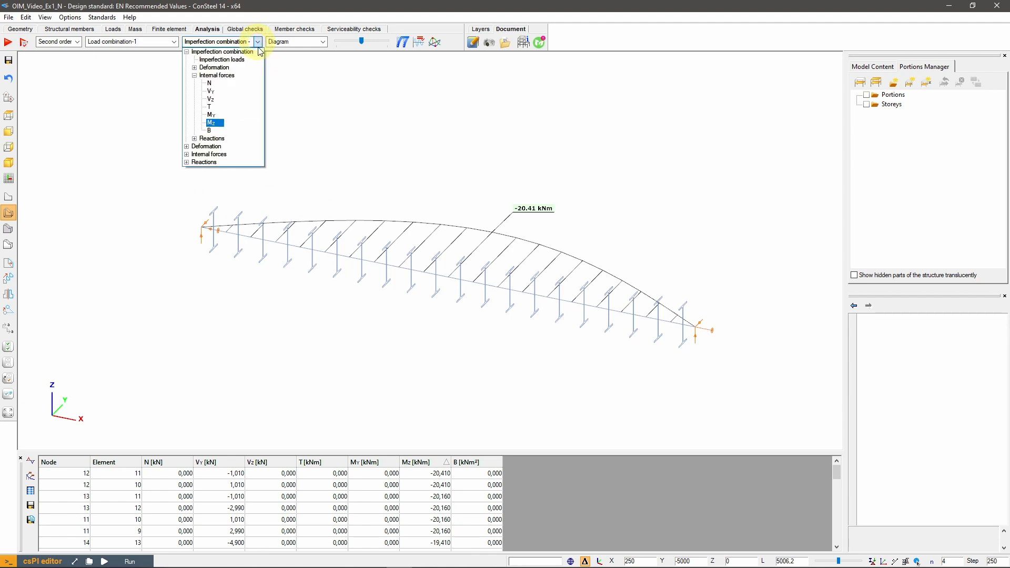
left_click(186, 146)
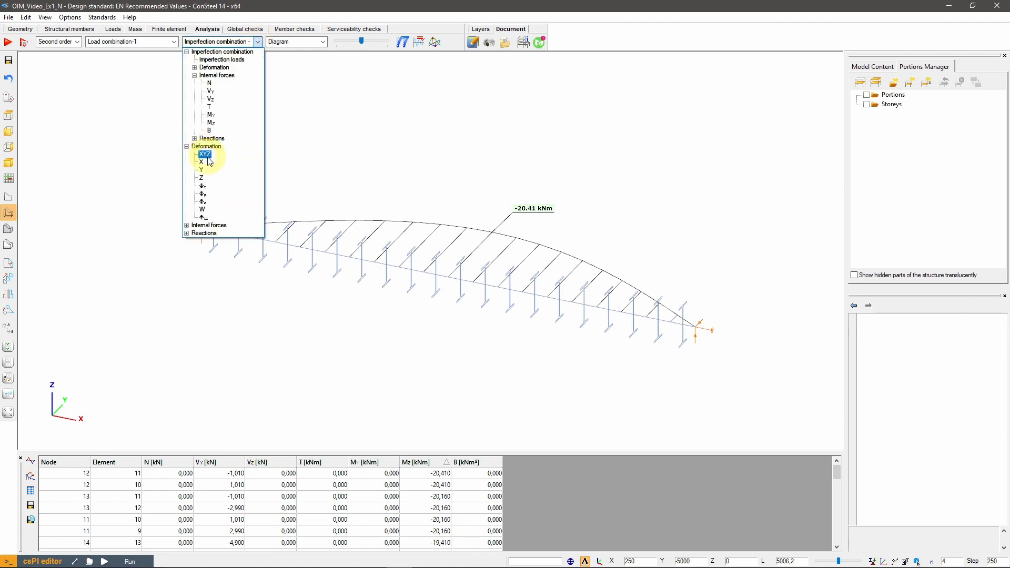
left_click(205, 154)
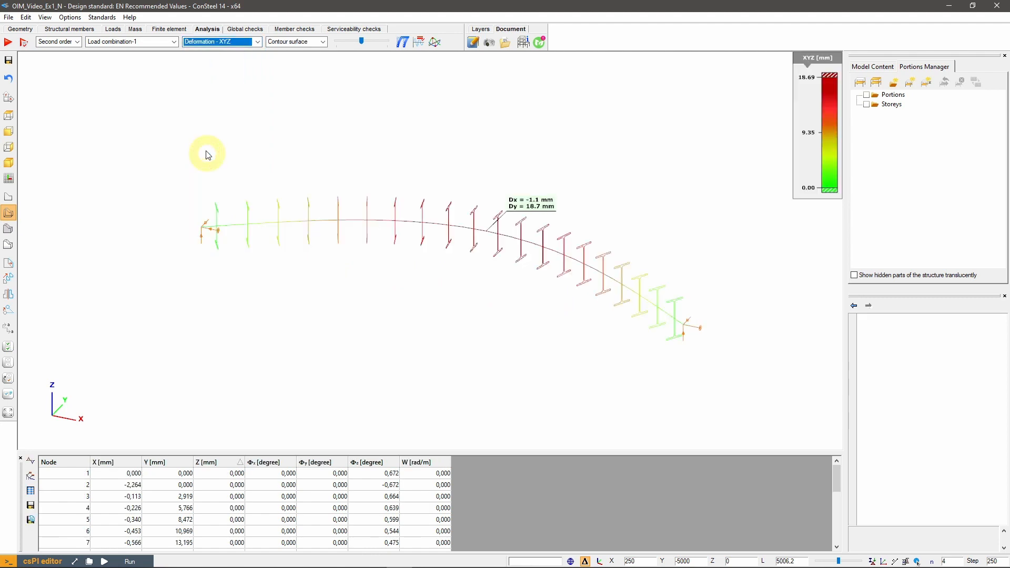
left_click(406, 48)
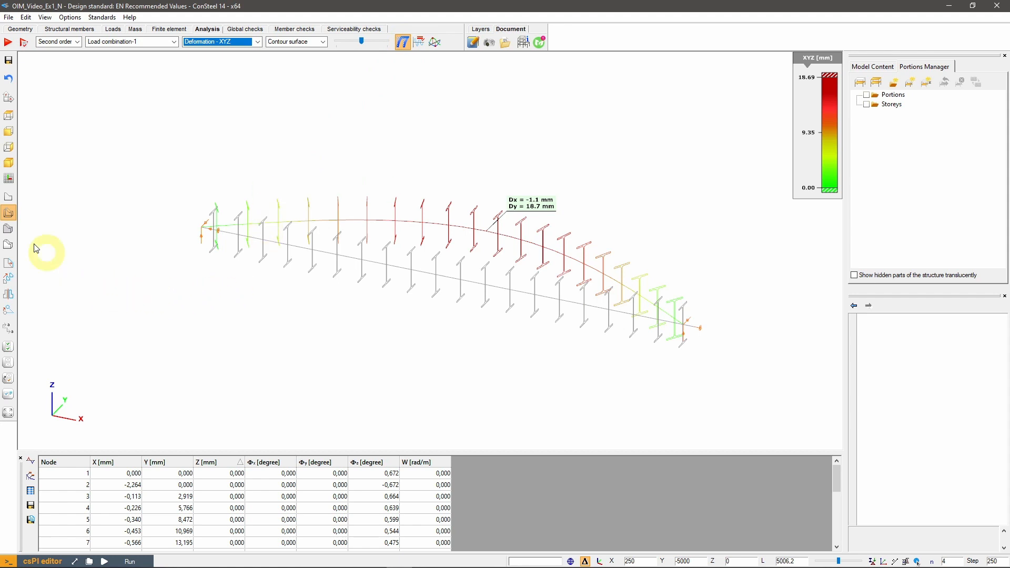
left_click(9, 229)
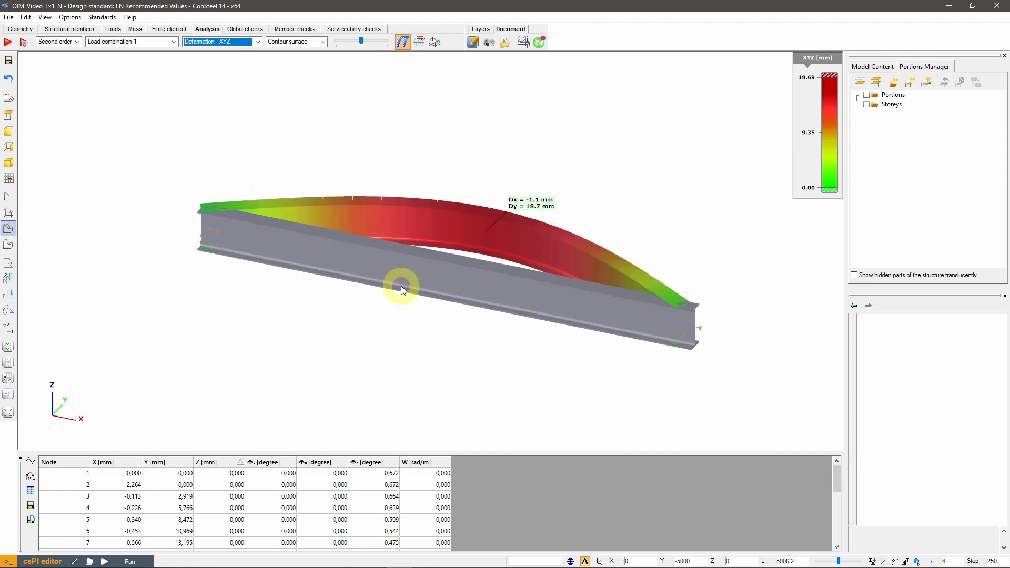
Step: Reduce the display scale of the member's second order deformation
scroll(401, 285, "down", 1)
middle_click_drag(527, 283, 411, 305)
middle_click_drag(281, 298, 274, 298, "alt")
middle_click_drag(425, 253, 346, 317)
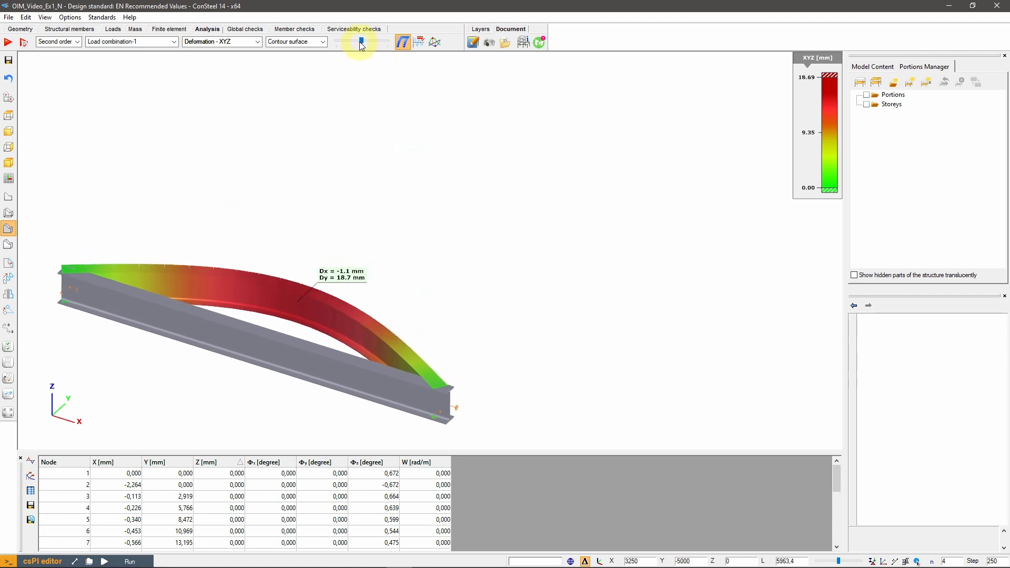
mouse_move(363, 45)
left_mouse_down()
mouse_move(337, 44)
mouse_move(373, 48)
mouse_move(353, 54)
left_mouse_up()
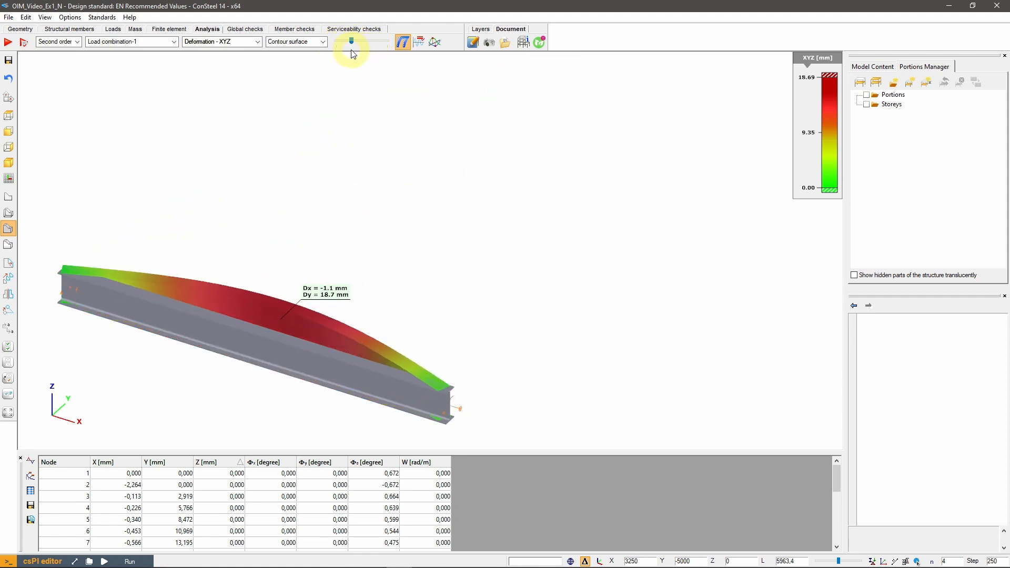
Step: Show the first order XYZ deformation of the compressed member and increase its display scale
left_click(78, 42)
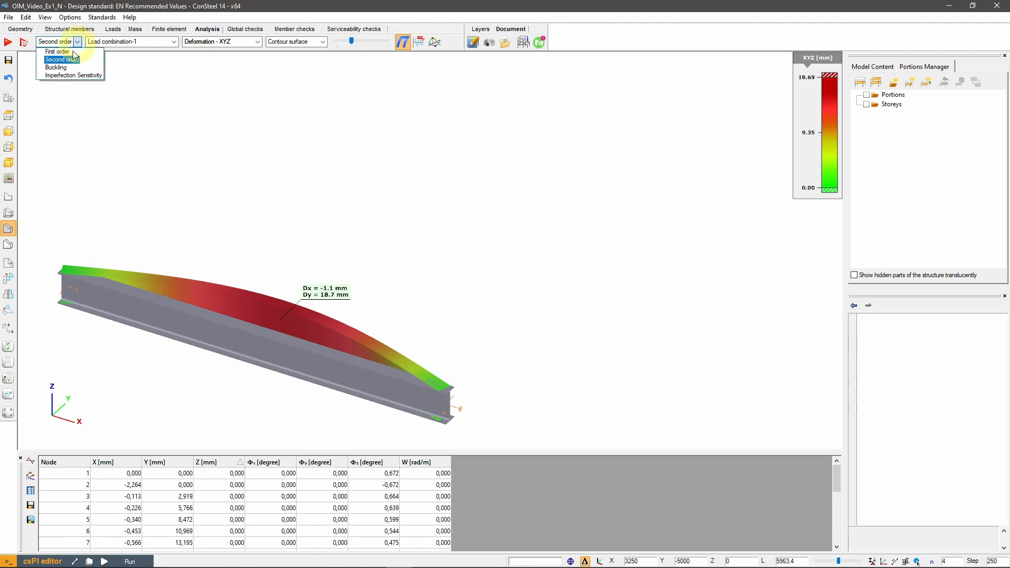
left_click(66, 53)
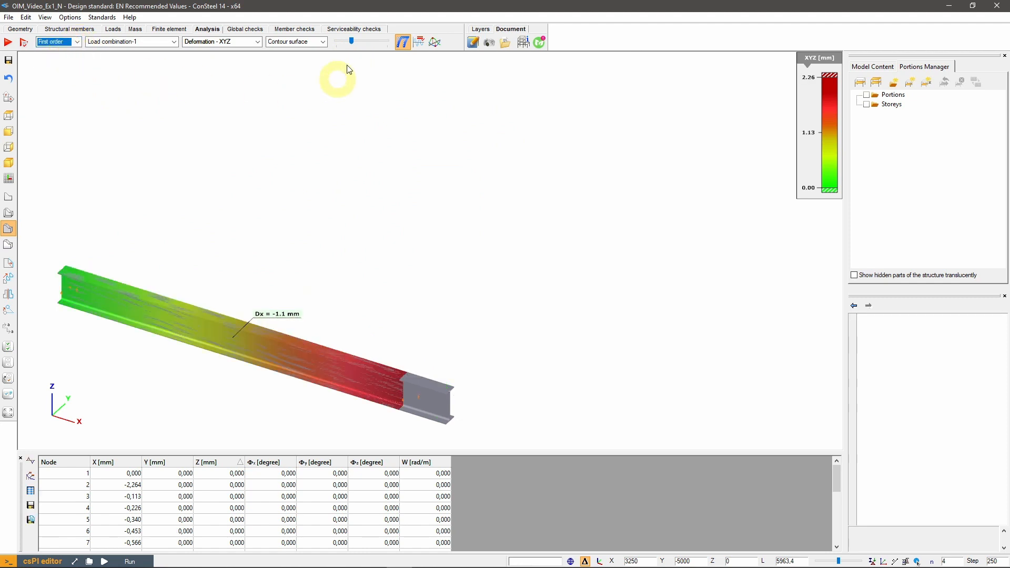
mouse_move(352, 48)
left_mouse_down()
mouse_move(331, 45)
mouse_move(373, 44)
mouse_move(345, 50)
mouse_move(361, 49)
left_mouse_up()
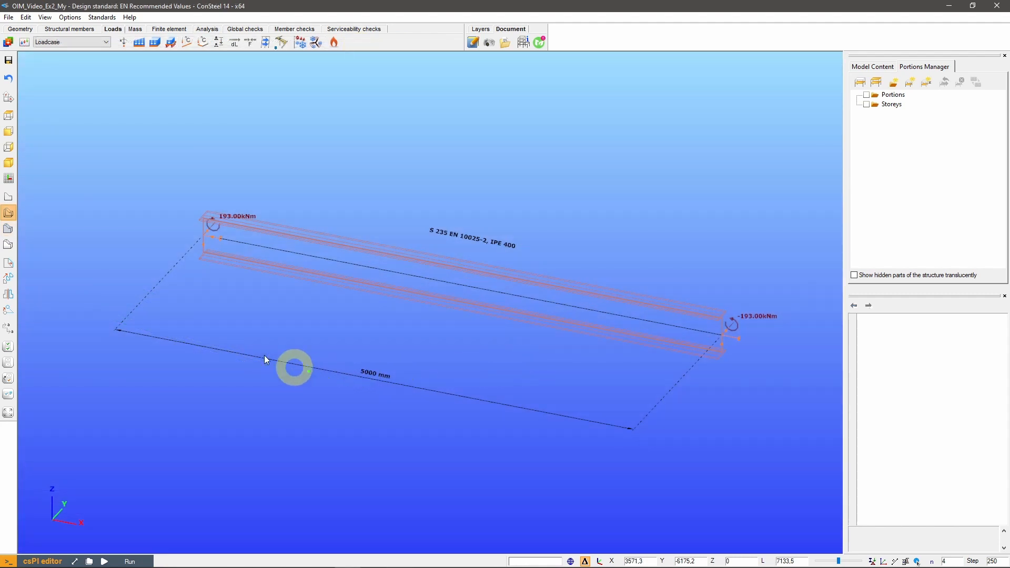
Step: Calculate the 5000 mm IPE 400 beam under end moments with first order, second order, buckling and imperfection sensitivity analysis
left_click(210, 29)
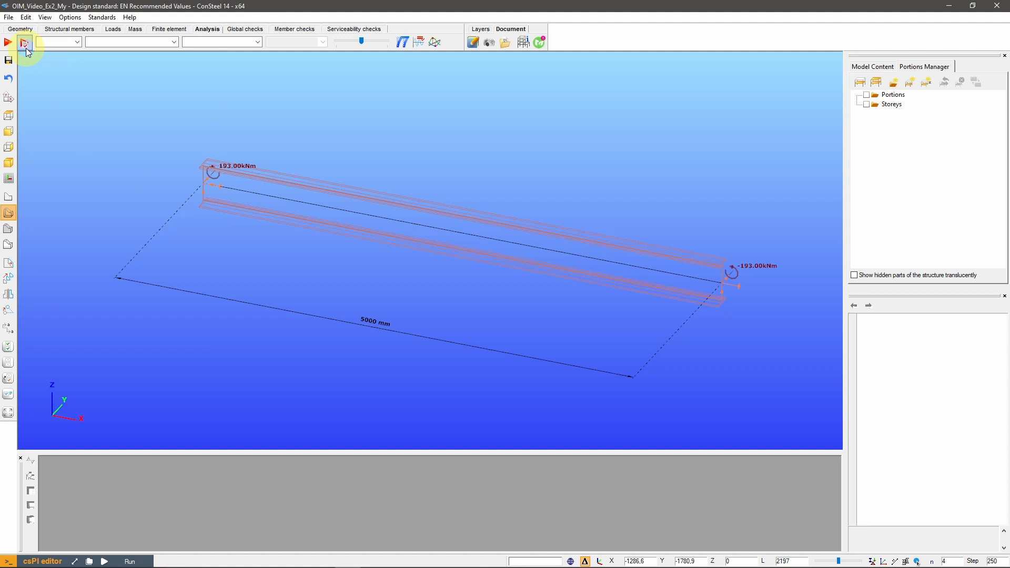
left_click(23, 42)
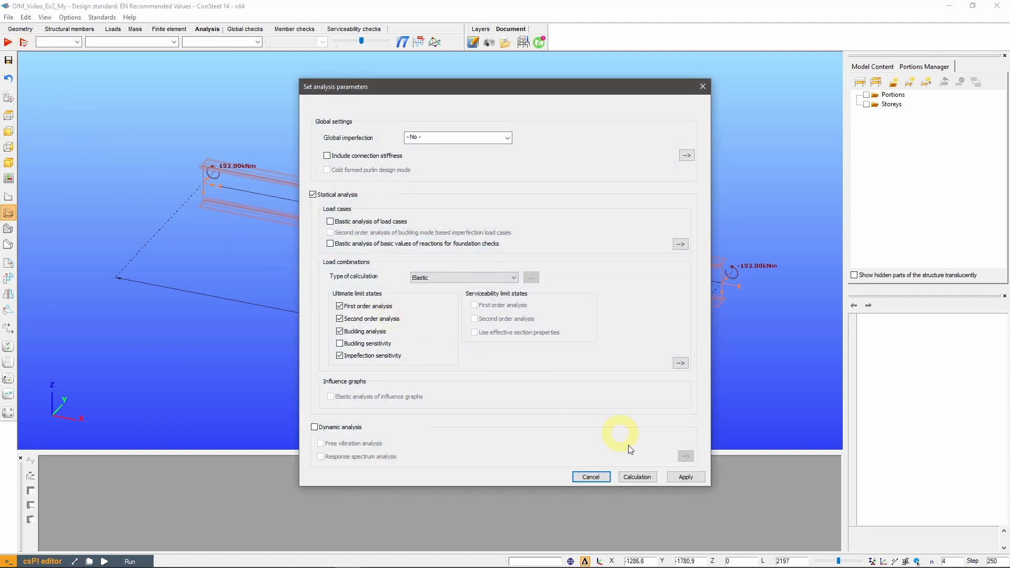
left_click(638, 477)
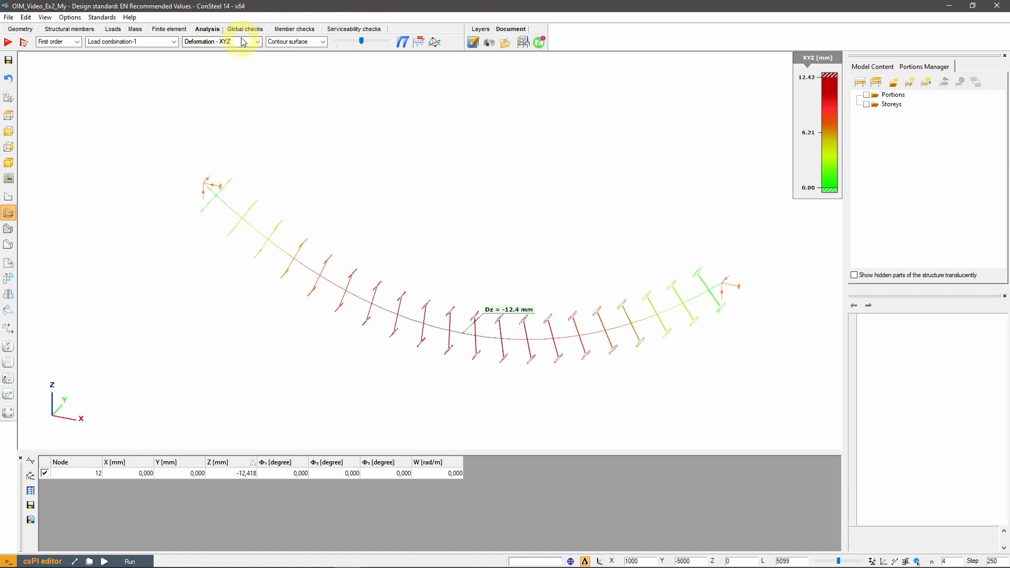
Step: Display the first order My internal force diagram along the beam for Load combination-1
left_click(241, 46)
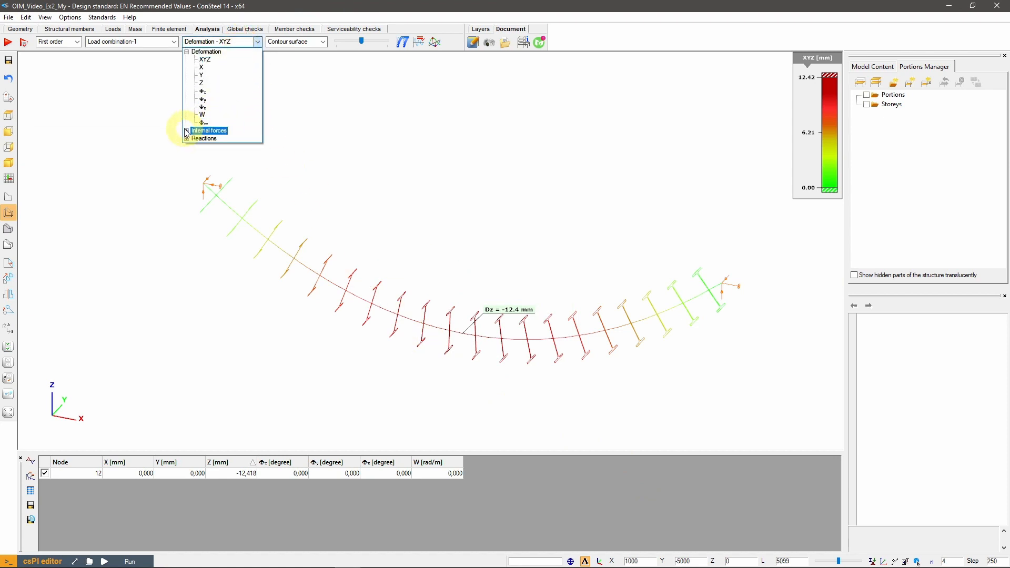
left_click(187, 131)
left_click(208, 170)
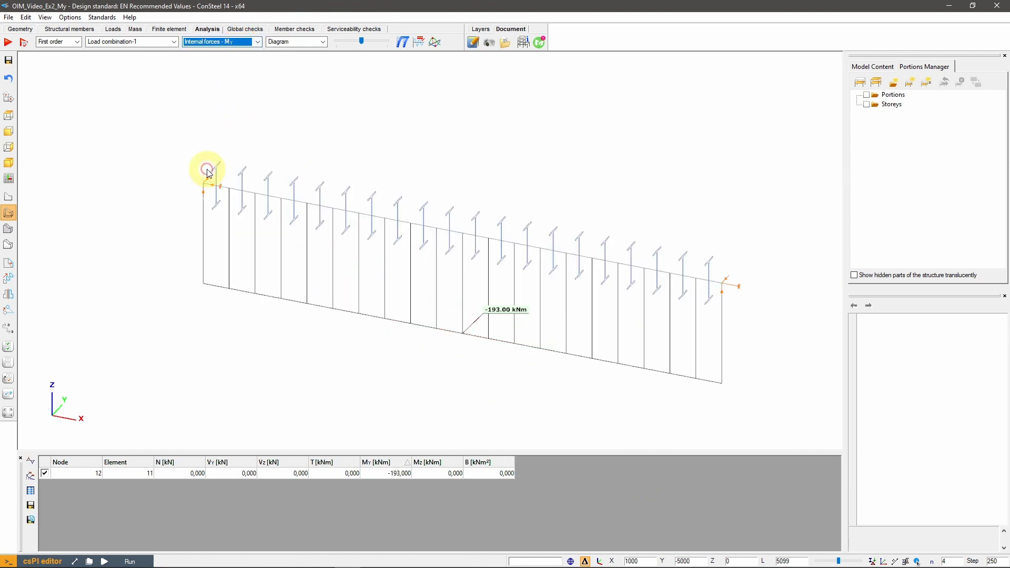
middle_click_drag(620, 319, 625, 325, "alt")
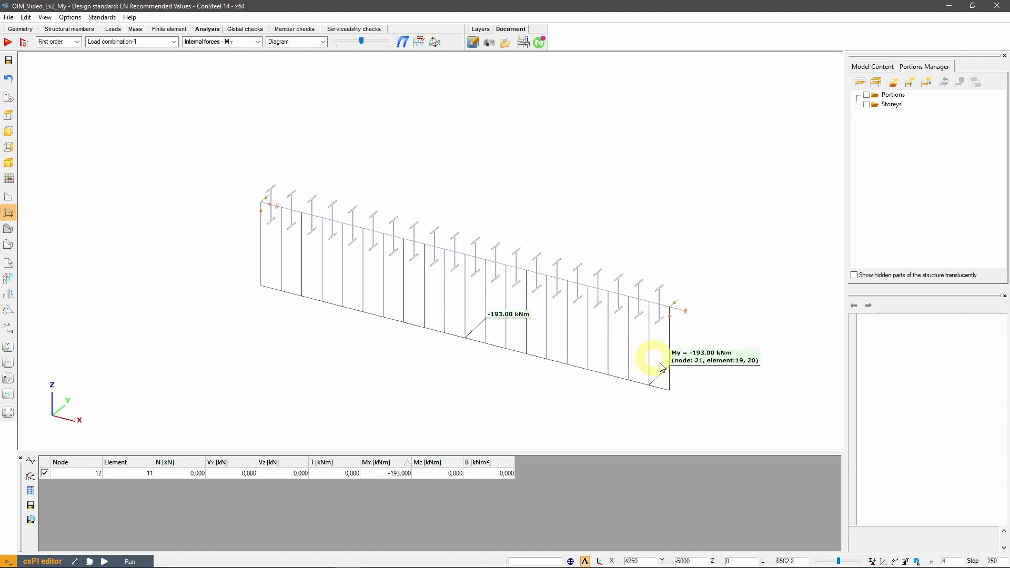
middle_click_drag(676, 364, 642, 373)
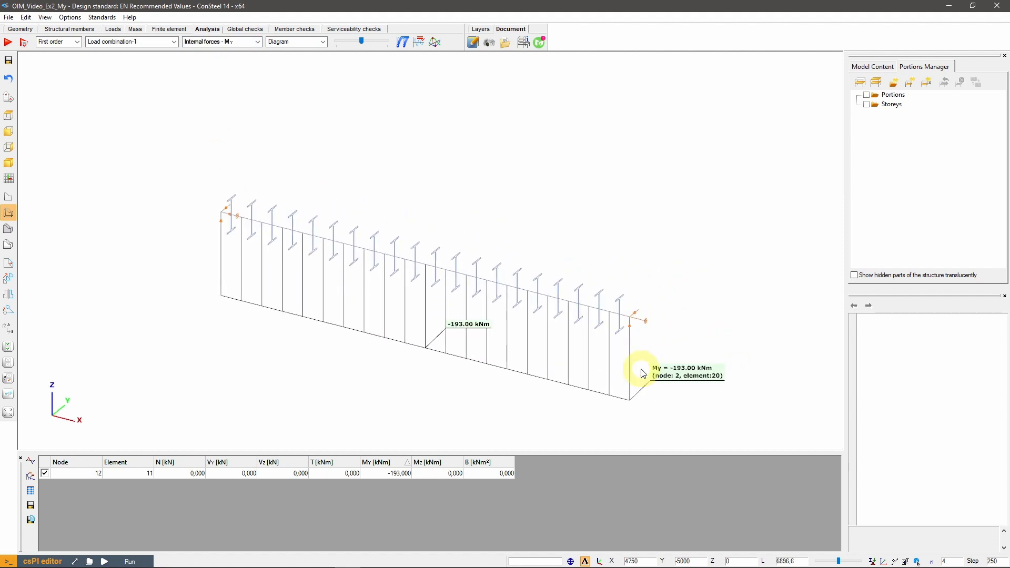
Step: Run the second order elastic steel design for Load combination-1 on the whole model with the buckling check enabled alongside the cross-section check
left_click(241, 30)
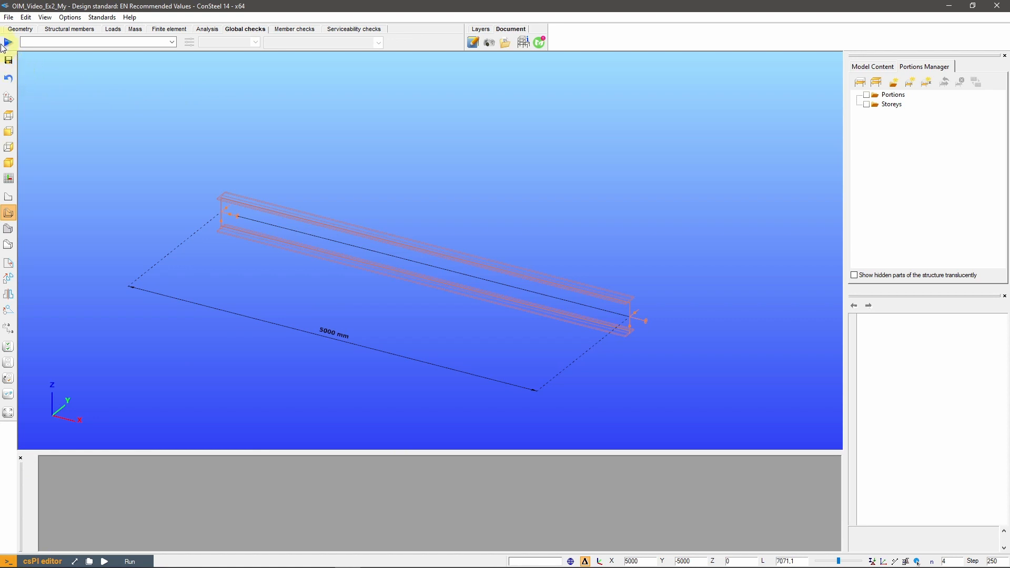
left_click(5, 44)
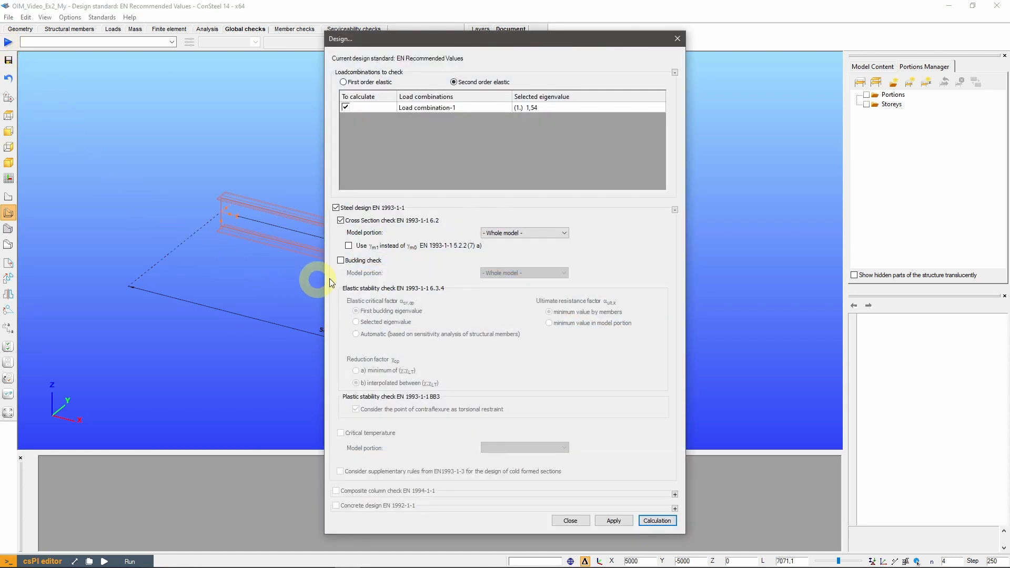
left_click(341, 260)
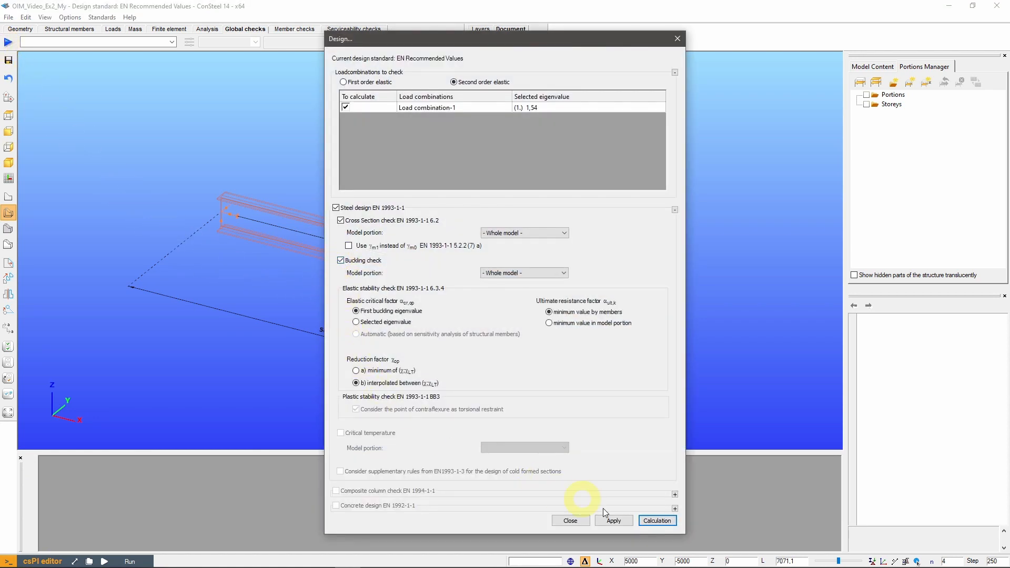
left_click(657, 520)
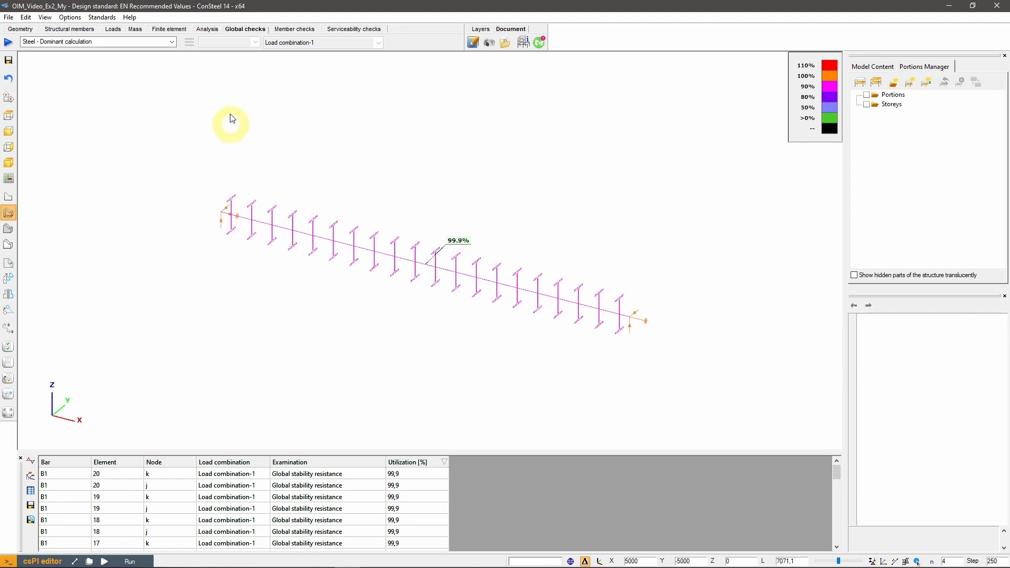
Step: Display the beam's first buckling mode for Load combination-1 in the analysis results
left_click(206, 29)
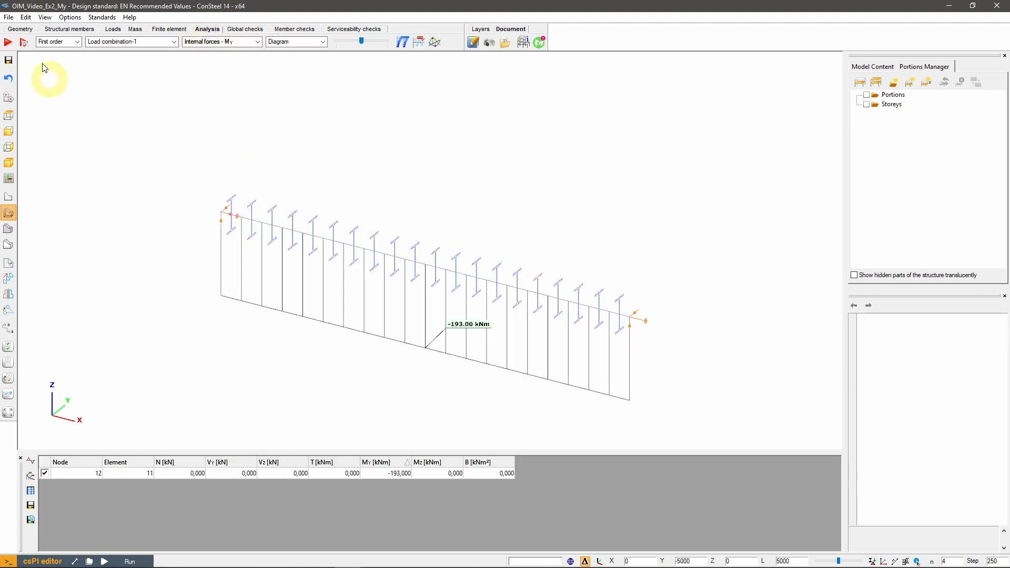
left_click(78, 42)
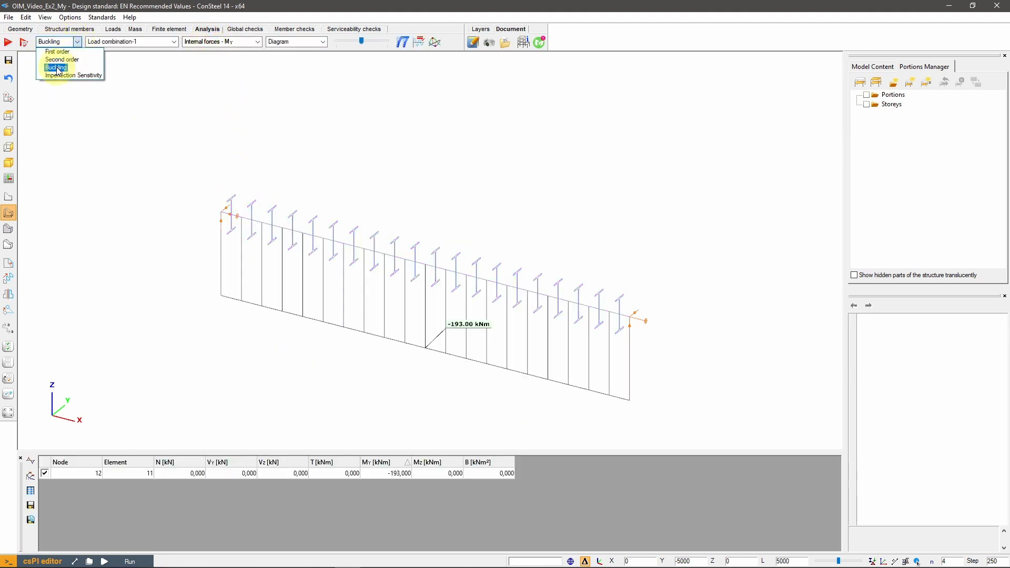
left_click(53, 65)
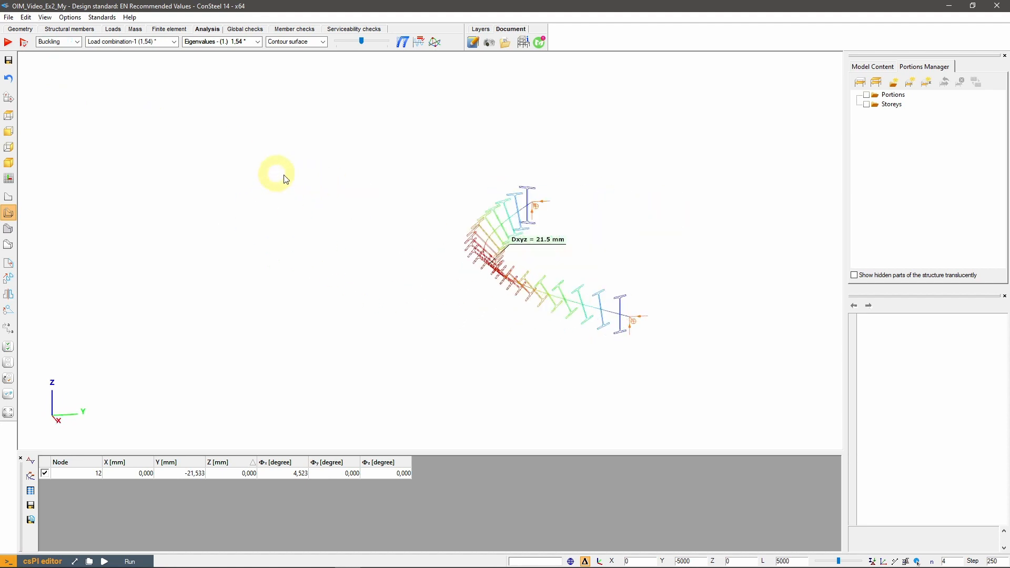
Step: Start applying the first eigenshape of member B1 as an imperfection and enable the Overall Imperfection Method for its amplitude
mouse_move(361, 289)
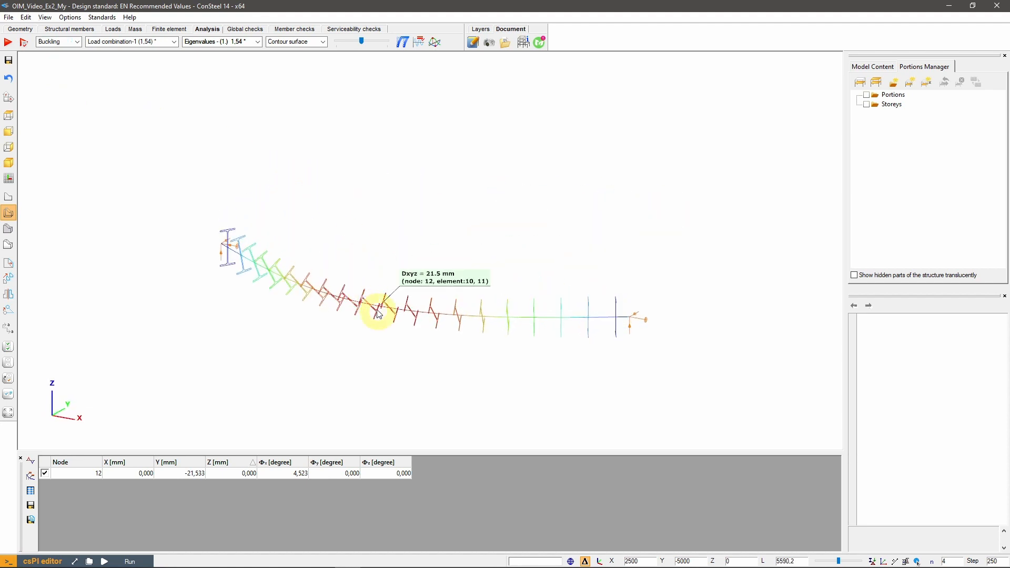
right_click(377, 308)
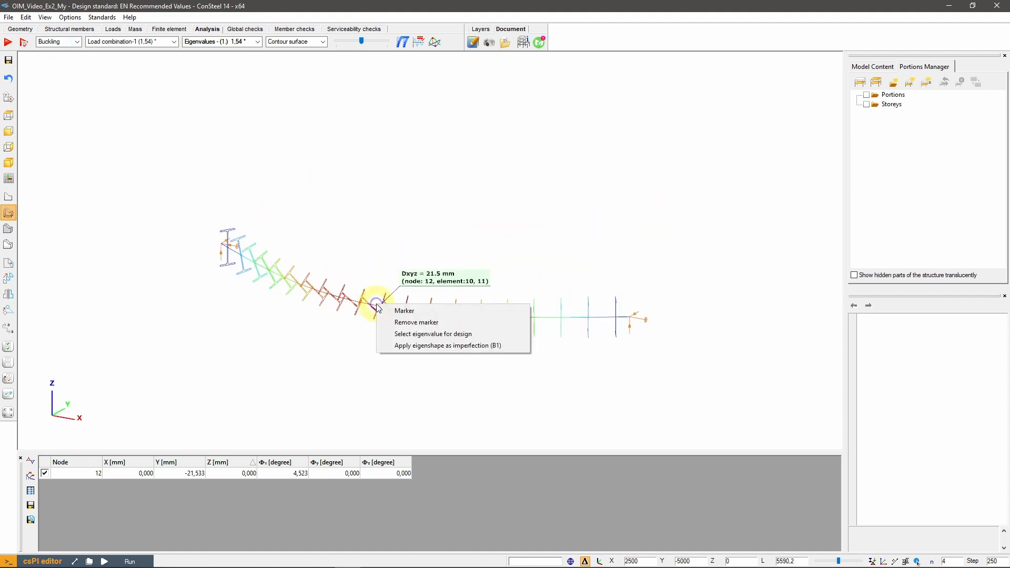
left_click(419, 346)
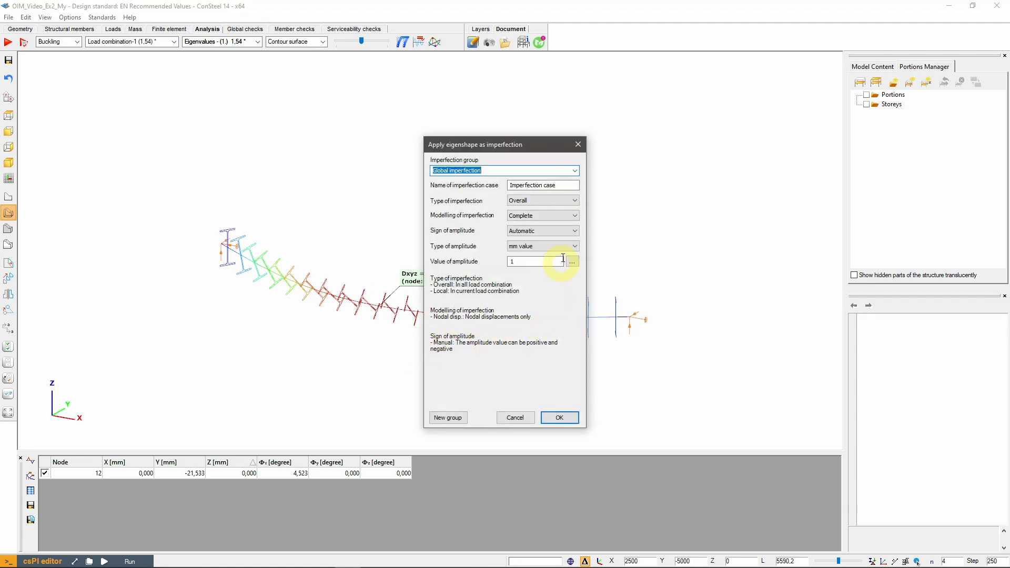
left_click(571, 262)
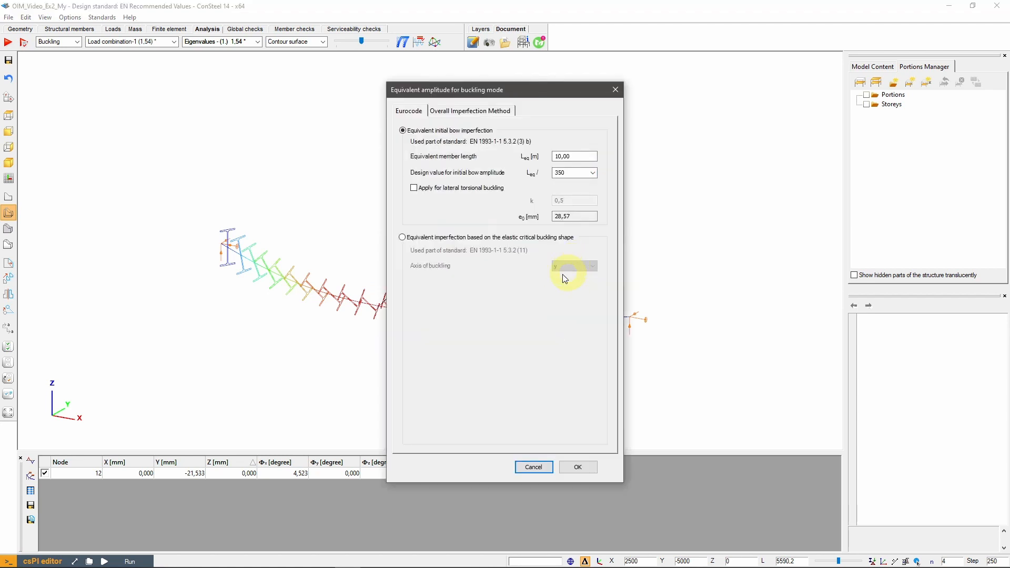
left_click(457, 111)
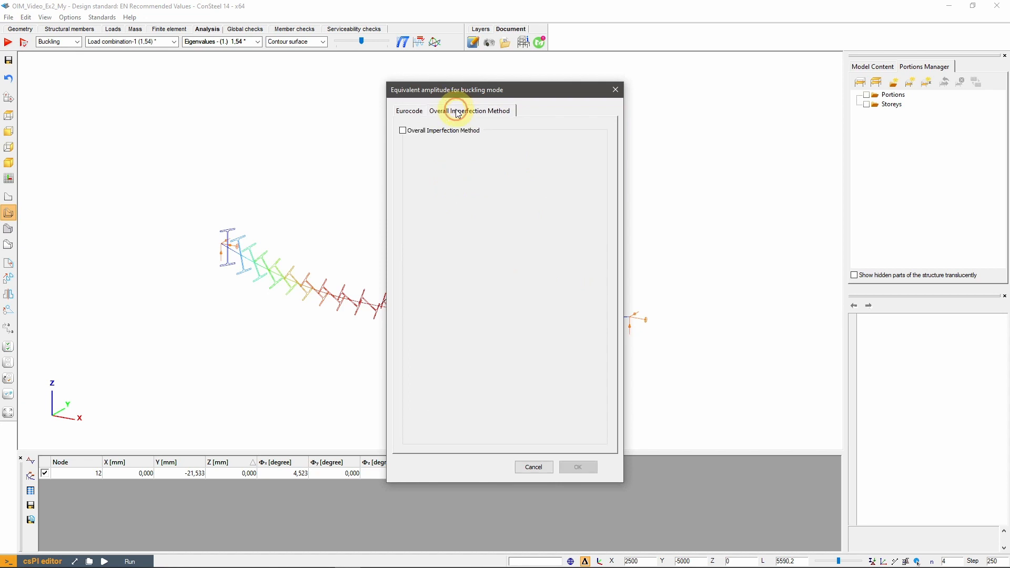
left_click(403, 131)
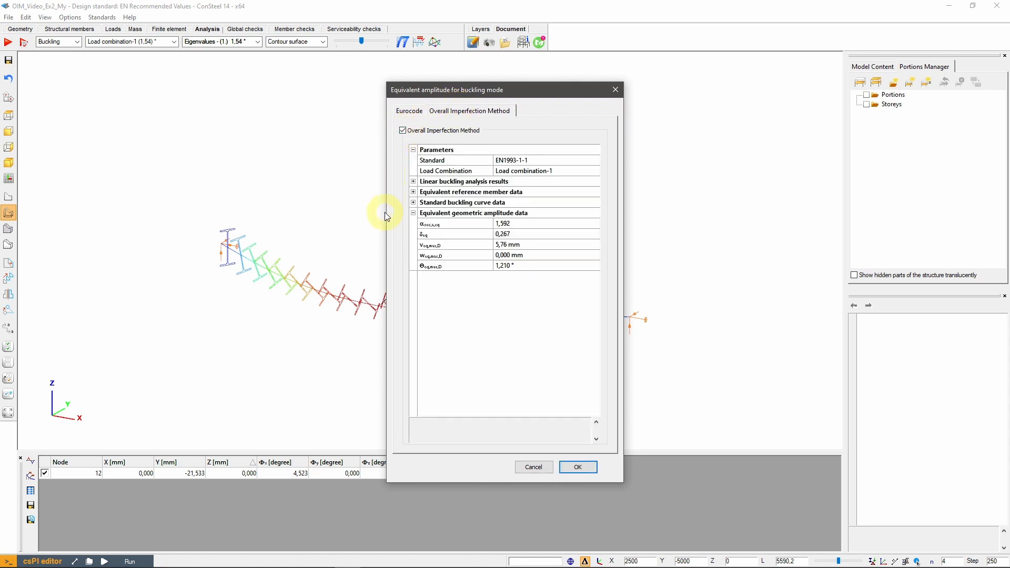
Step: Examine the equivalent reference member's modal moment, bimoment and buckling mode class, and the deflection component of the equivalent imperfection
left_click(413, 192)
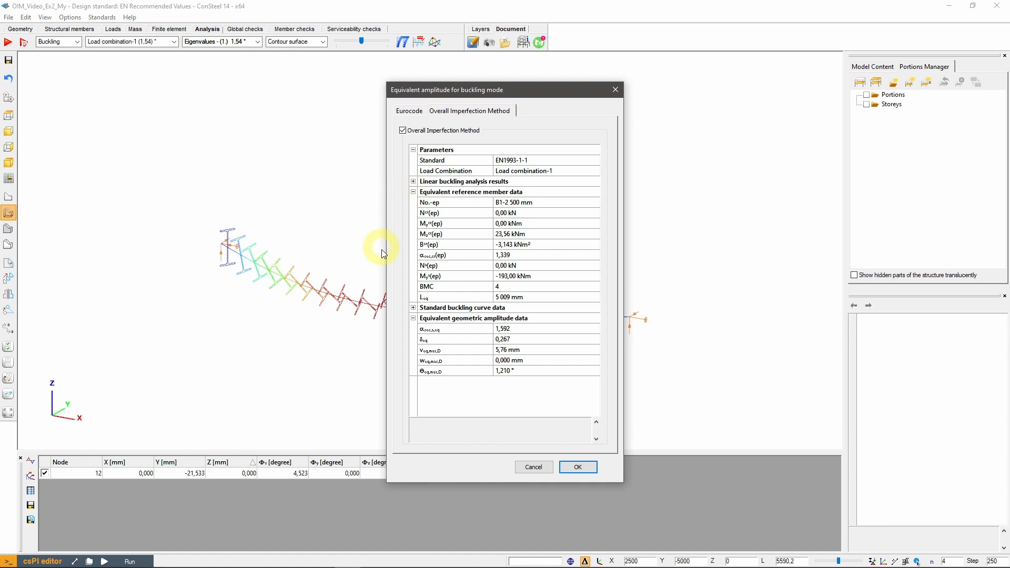
left_click(536, 238)
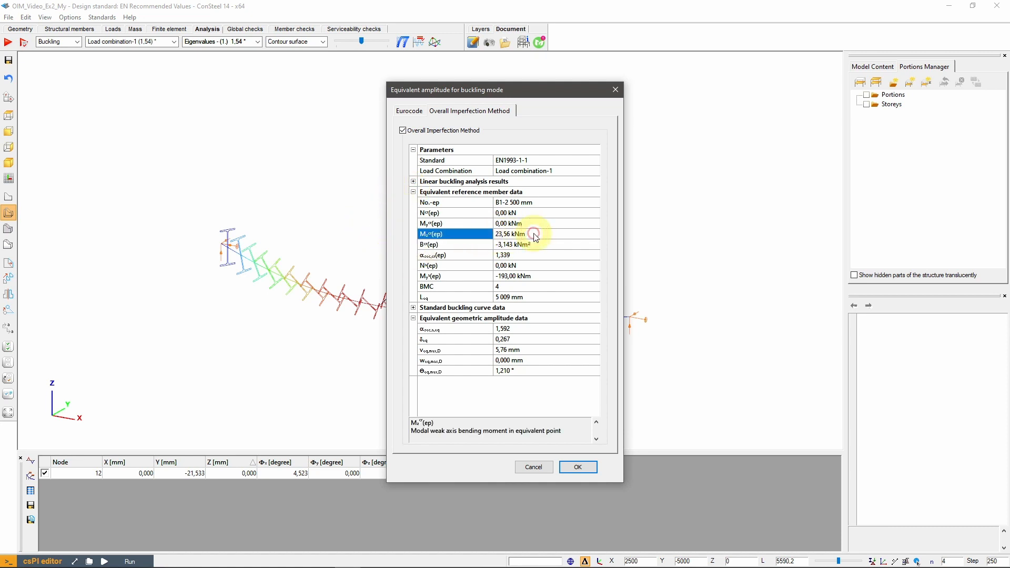
left_click(522, 245)
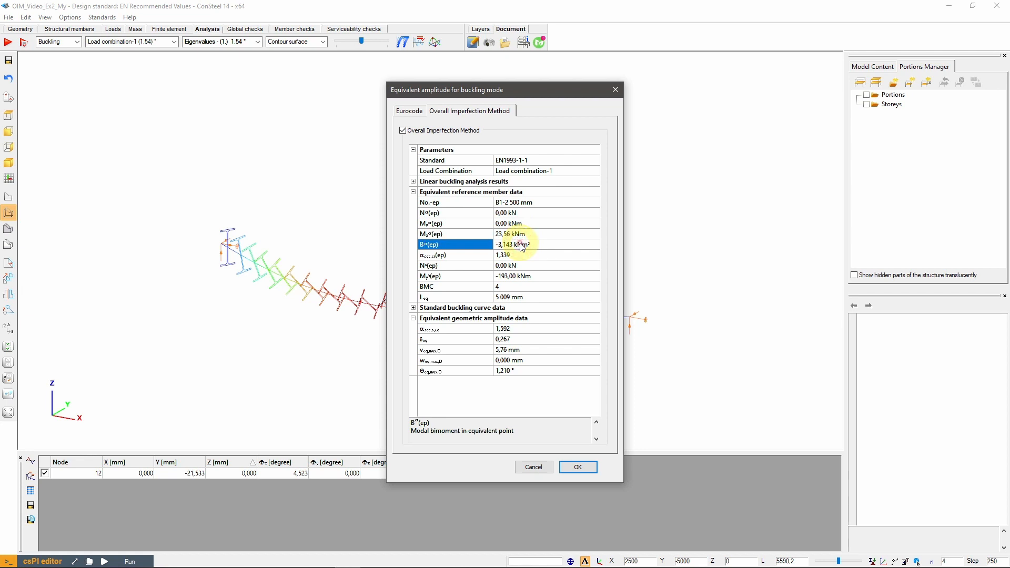
left_click(509, 289)
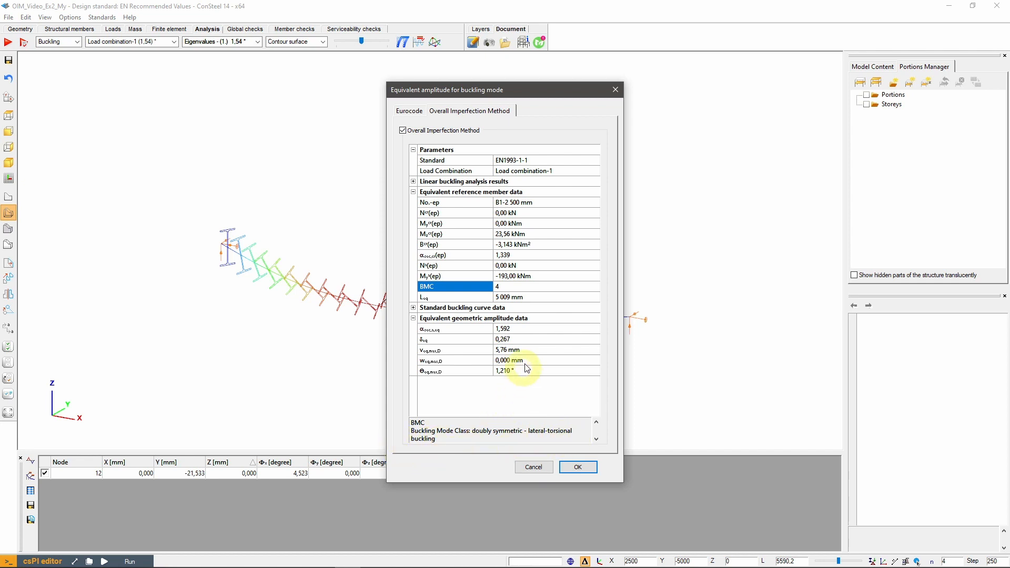
left_click(534, 354)
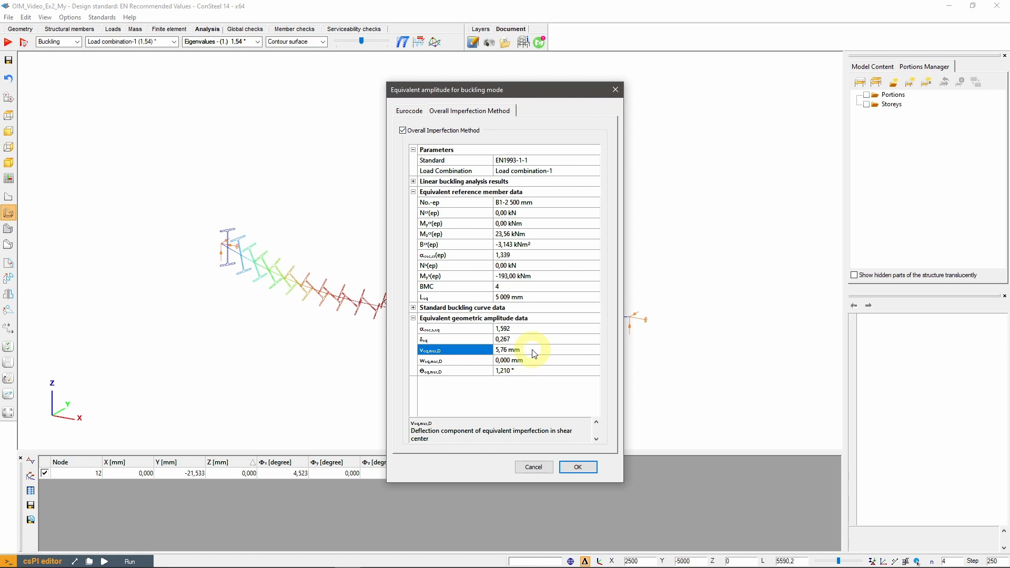
Step: Check the equivalent imperfection's twist component, accept the amplitude factor of 0,267 and save the eigenshape imperfection case in the OIM group
left_click(515, 374)
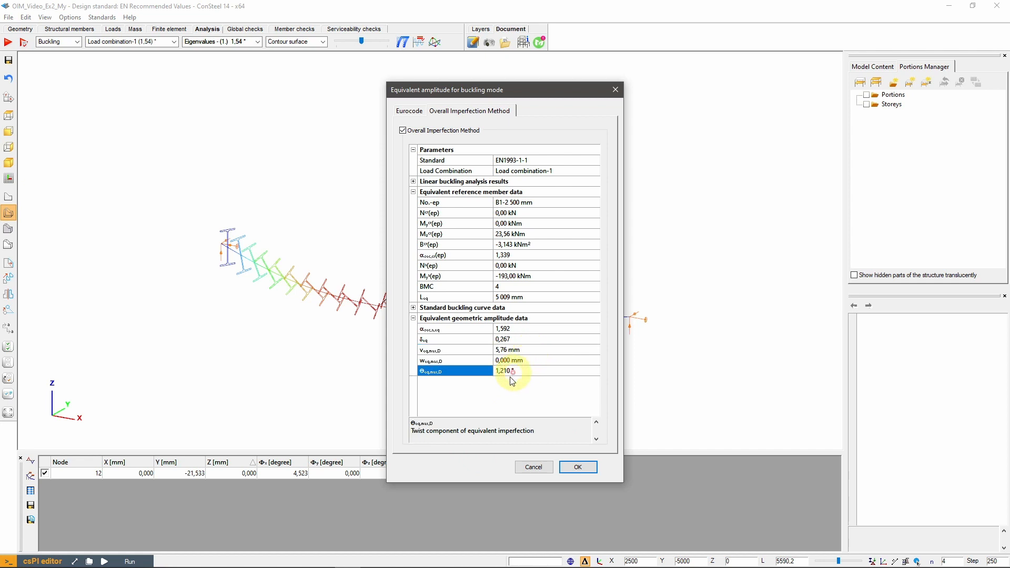
left_click(578, 467)
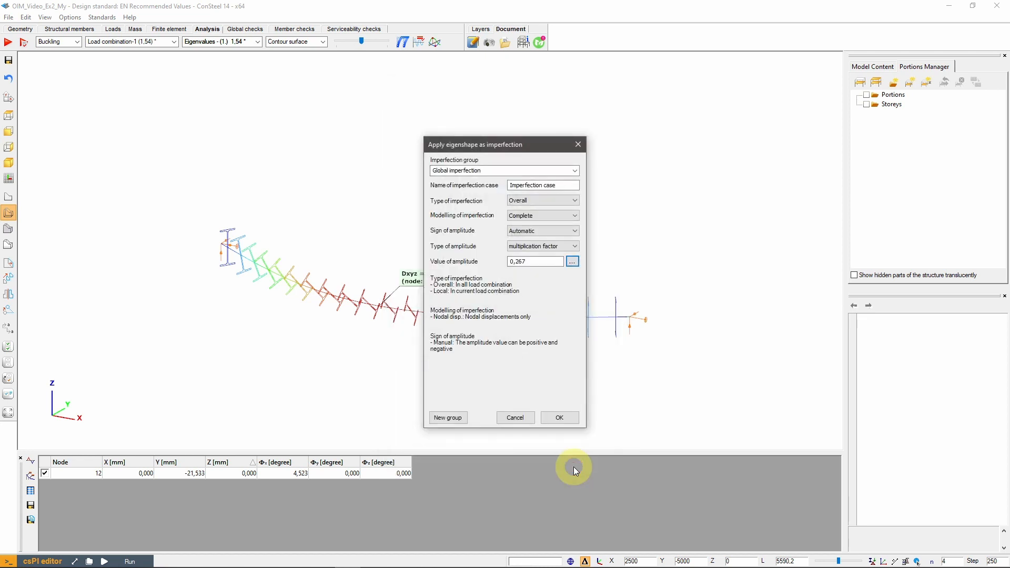
left_click(499, 171)
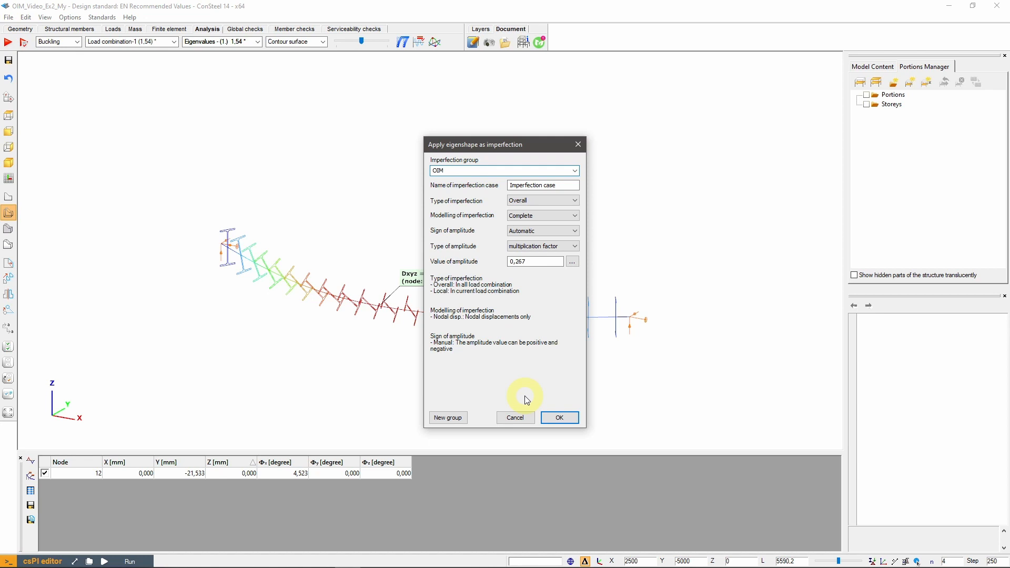
left_click(562, 420)
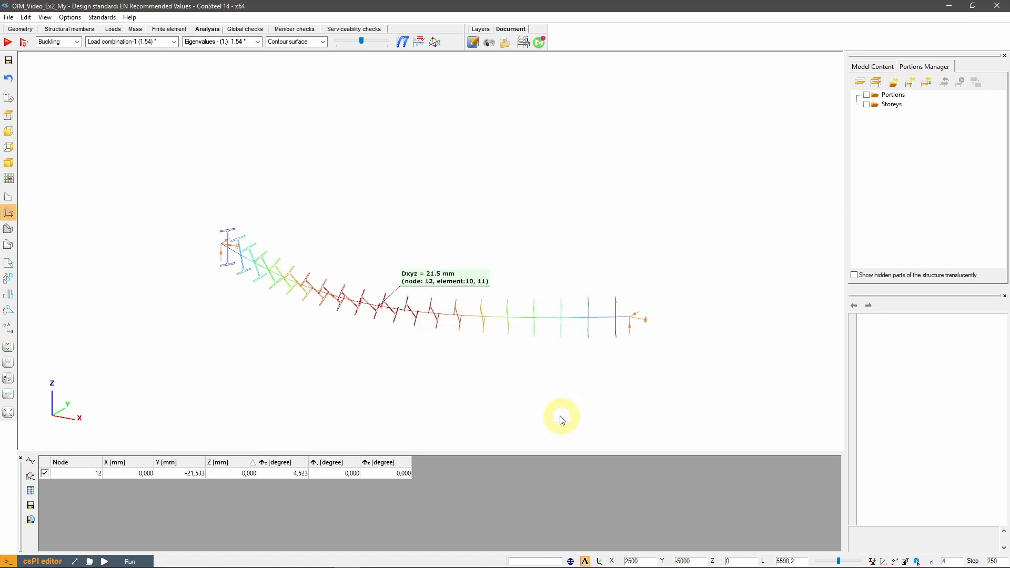
Step: Set OIM as the global imperfection and run the elastic analysis
left_click(24, 42)
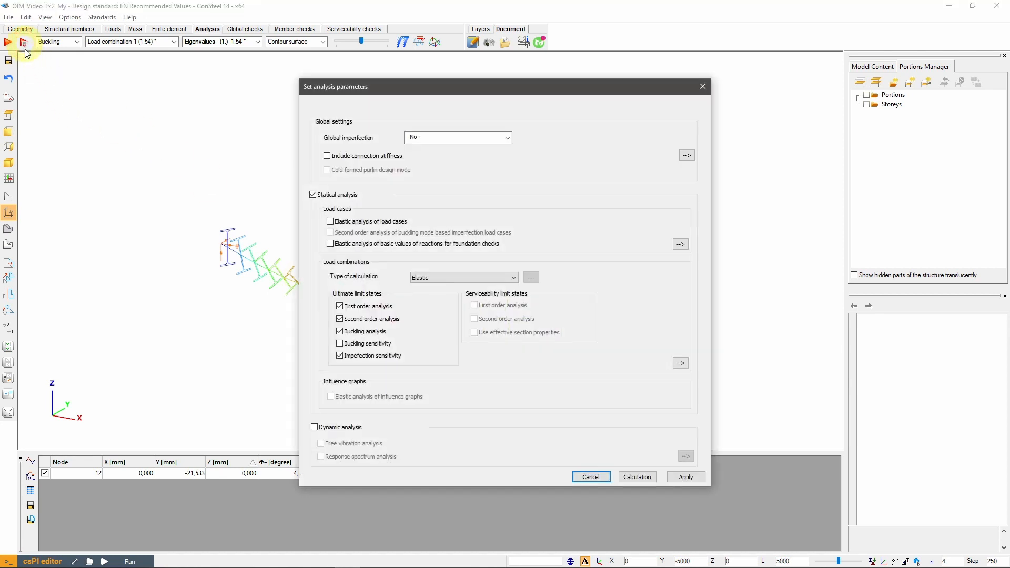
left_click(507, 138)
left_click(427, 166)
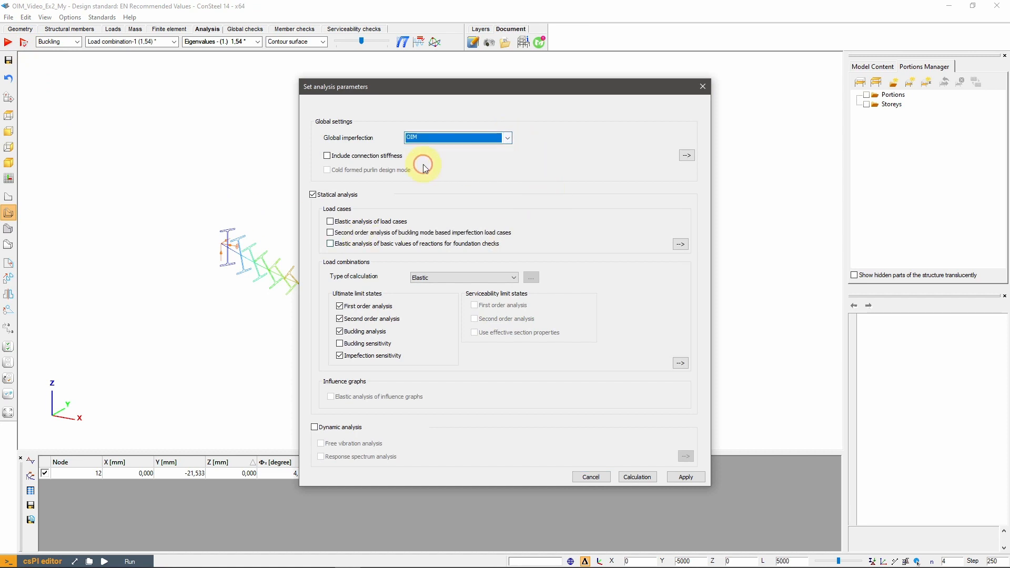
left_click(636, 477)
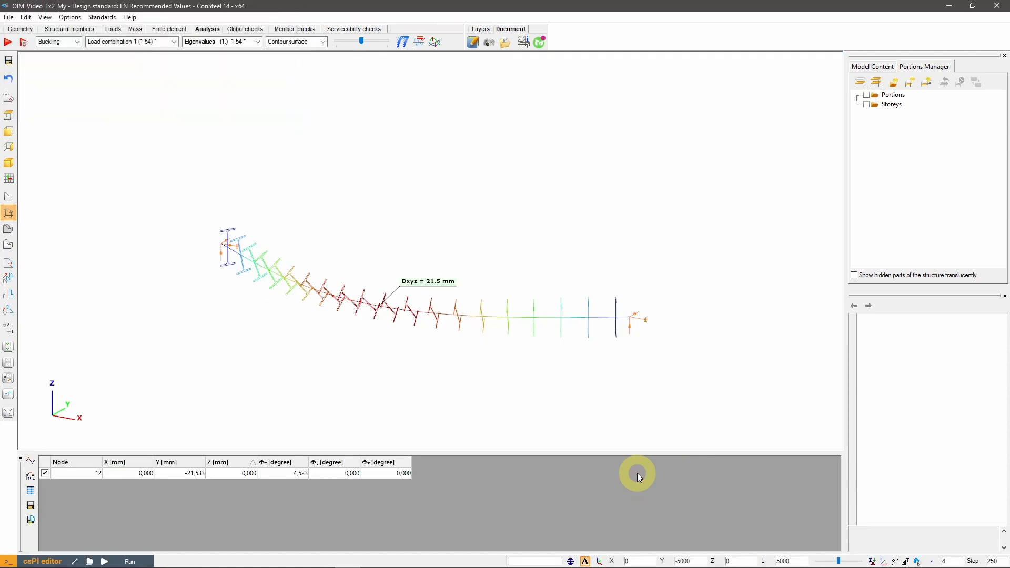
Step: Run the second order elastic steel design for Load combination-1 with only the cross-section check, leaving the buckling check disabled
left_click(235, 29)
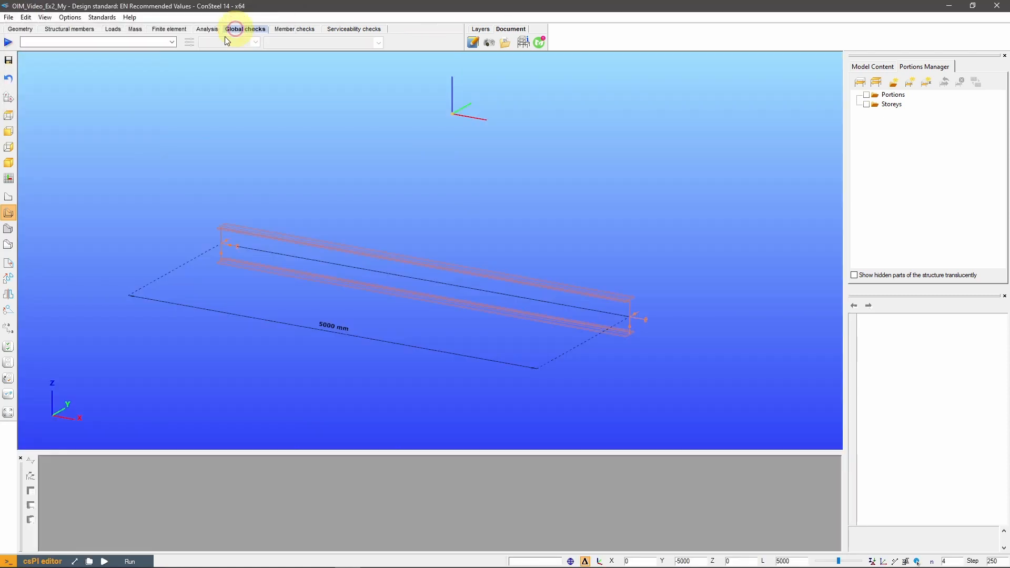
left_click(9, 42)
left_click(341, 260)
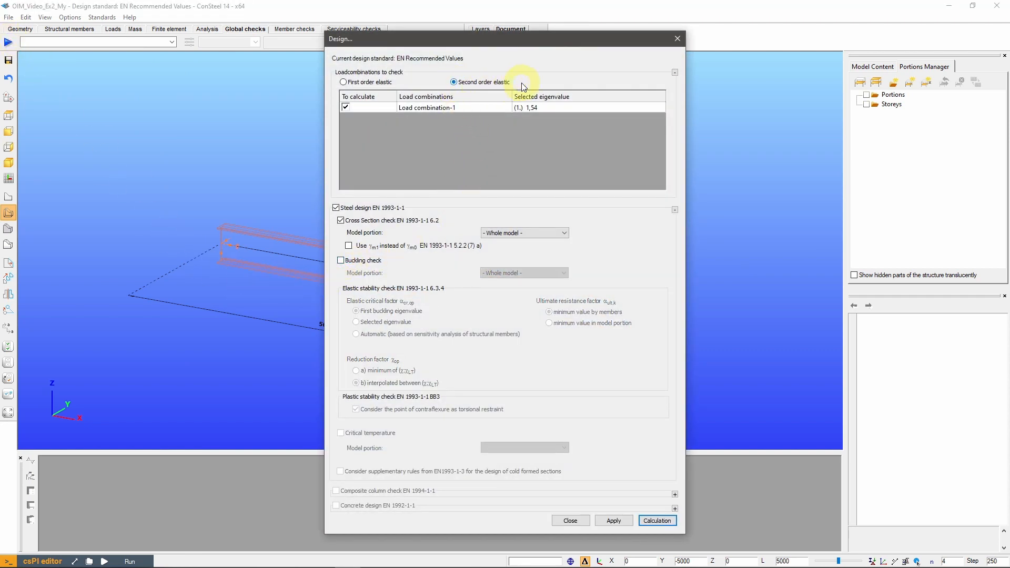
left_click(657, 524)
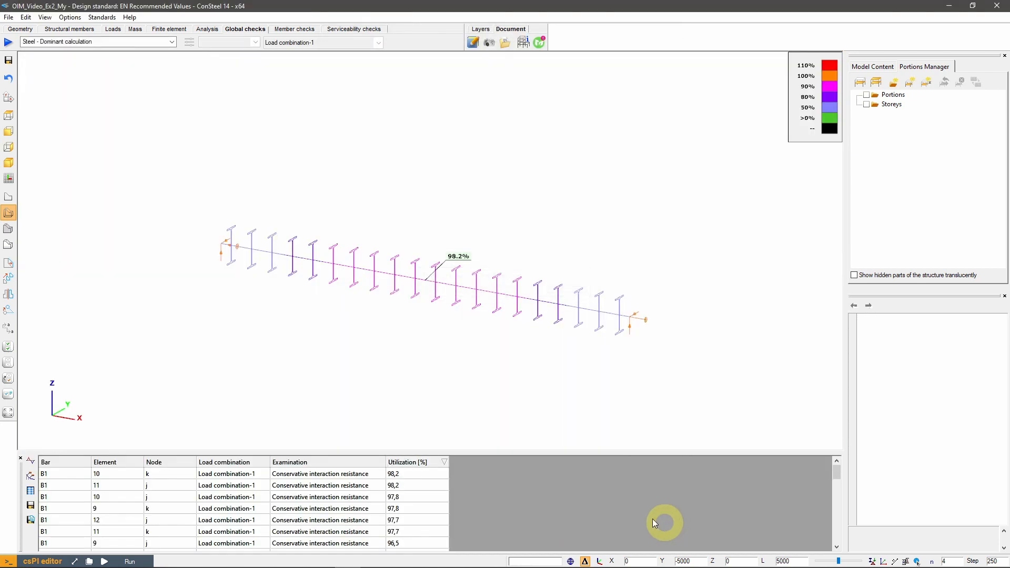
Step: Examine the second order weak-axis moment and bimoment of B1's most utilized cross-section in the section module, and close the module
left_click(434, 474)
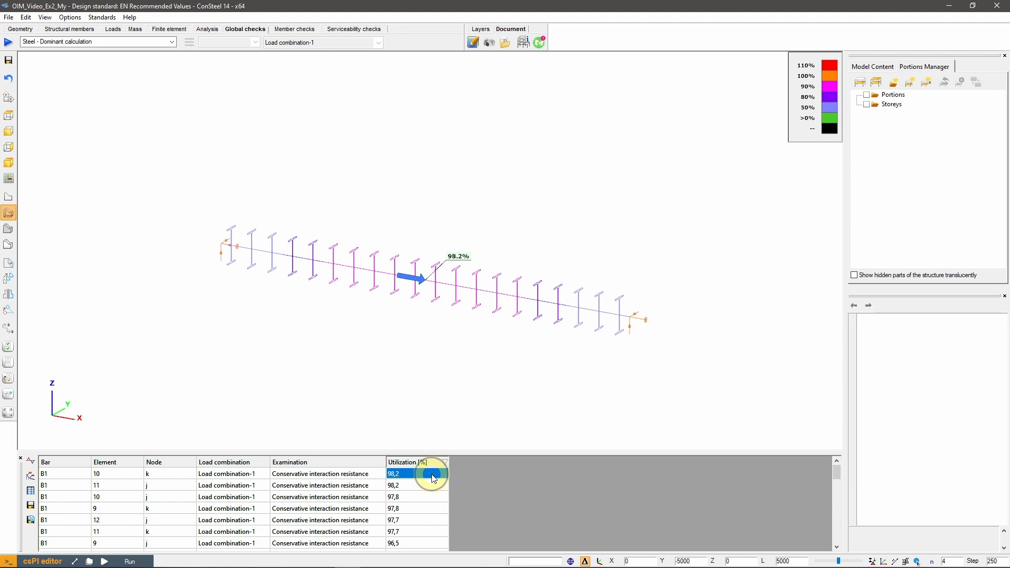
right_click(434, 477)
left_click(476, 481)
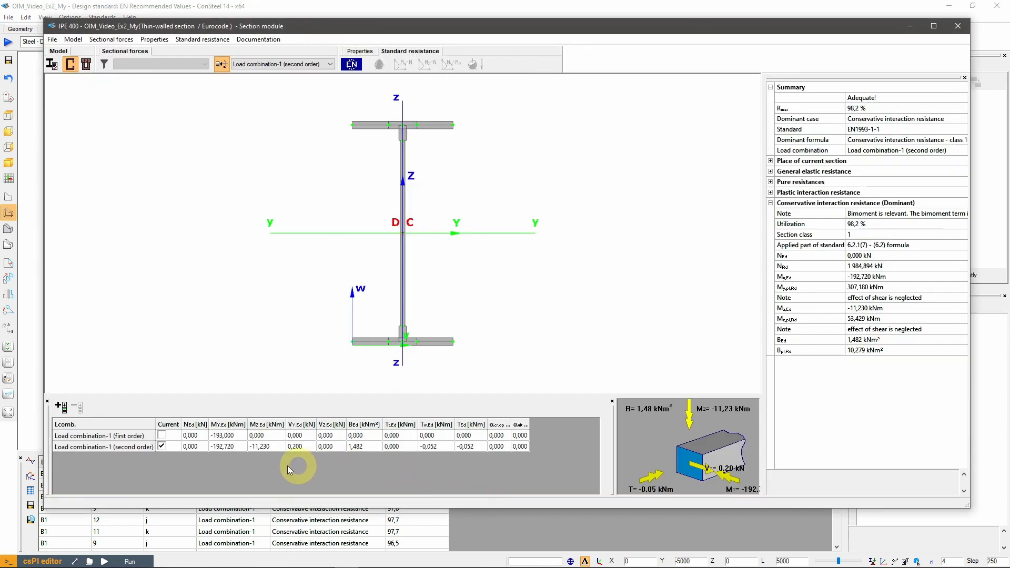
left_click(264, 448)
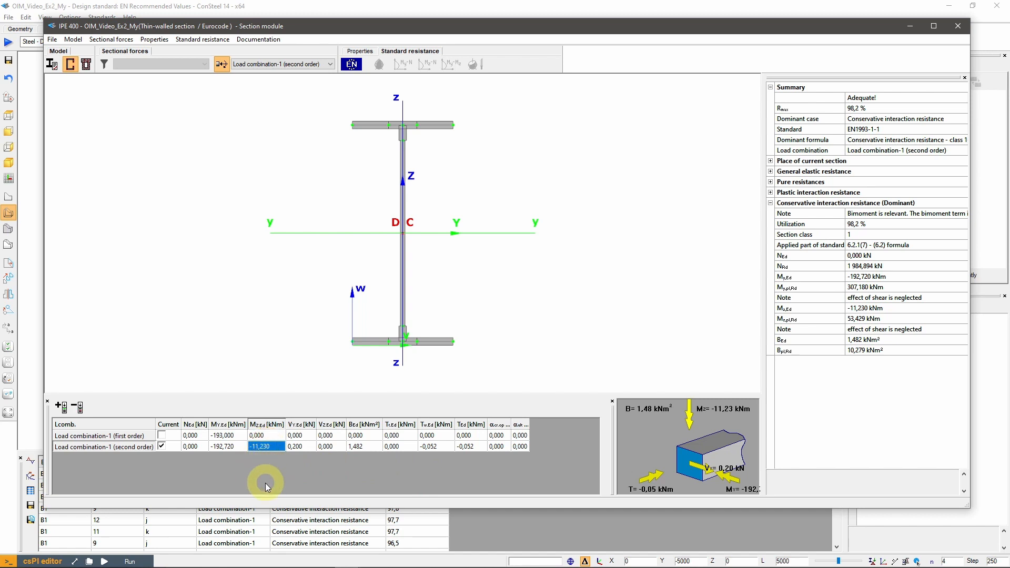
left_click(363, 446)
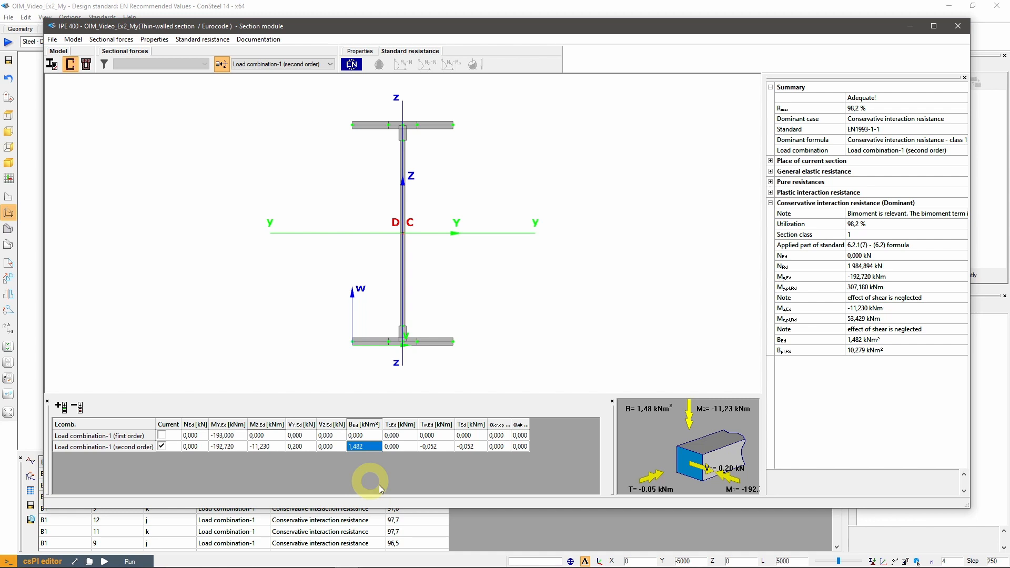
left_click(958, 26)
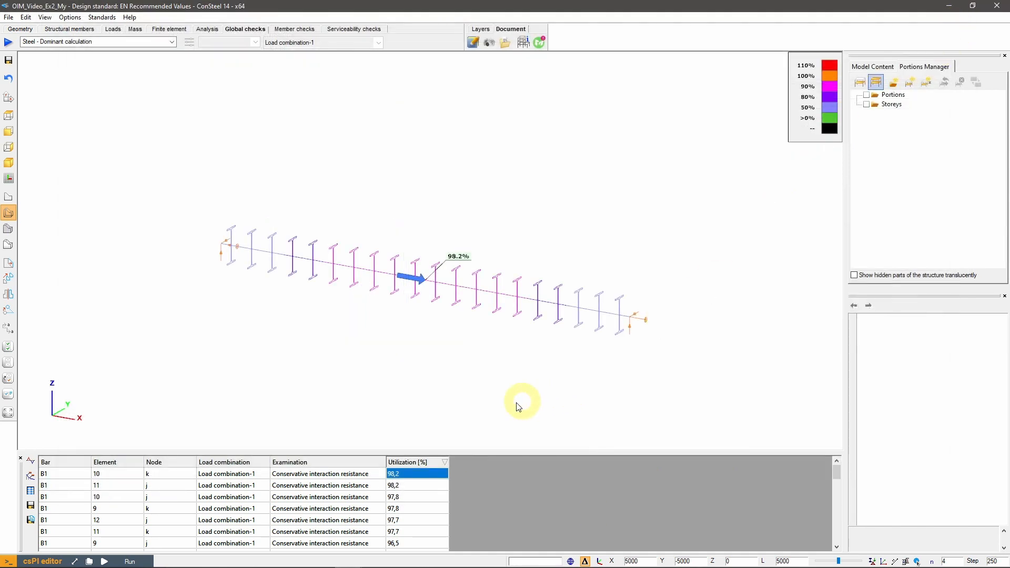
Step: Add member B1 to the steel member checks and run its lateral-torsional buckling check for Load combination-1
left_click(294, 30)
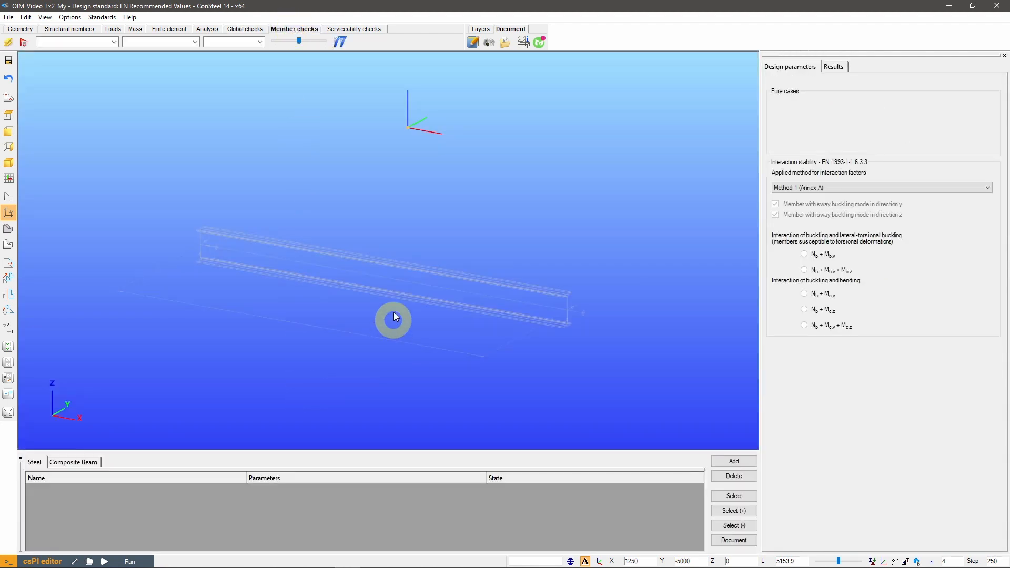
left_click(336, 247)
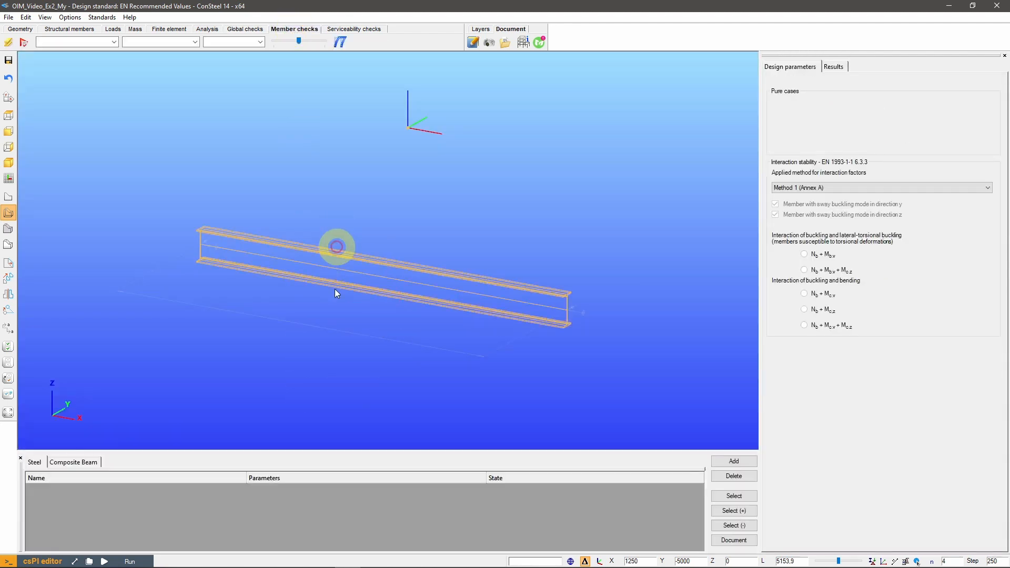
left_click(737, 461)
left_click(665, 489)
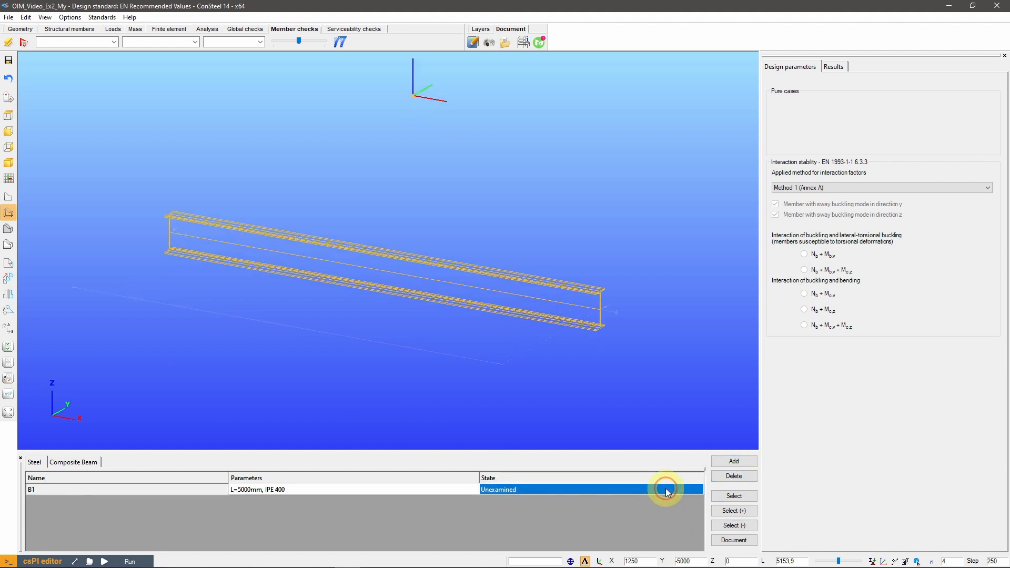
left_click(734, 499)
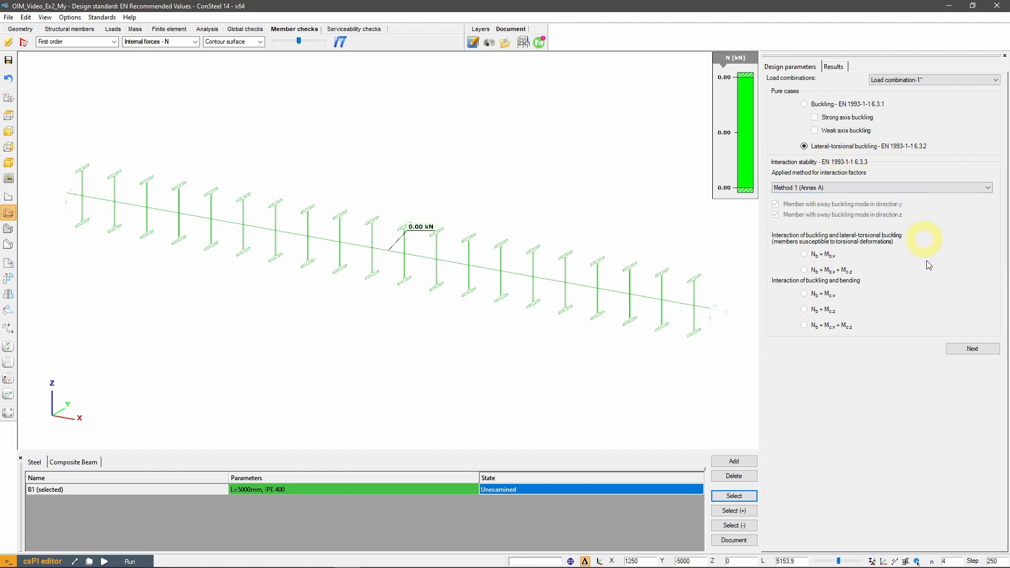
left_click(980, 352)
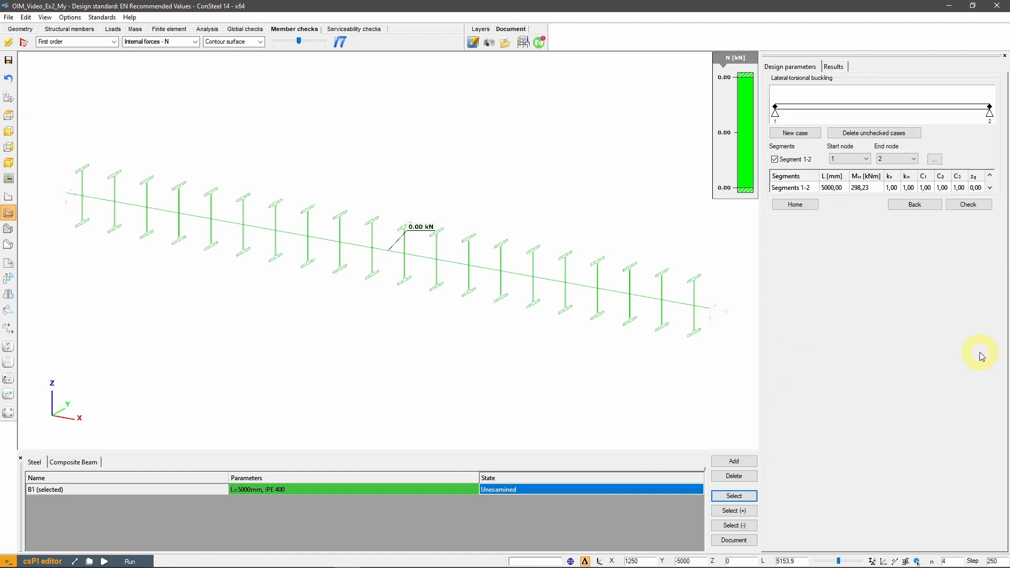
left_click(968, 204)
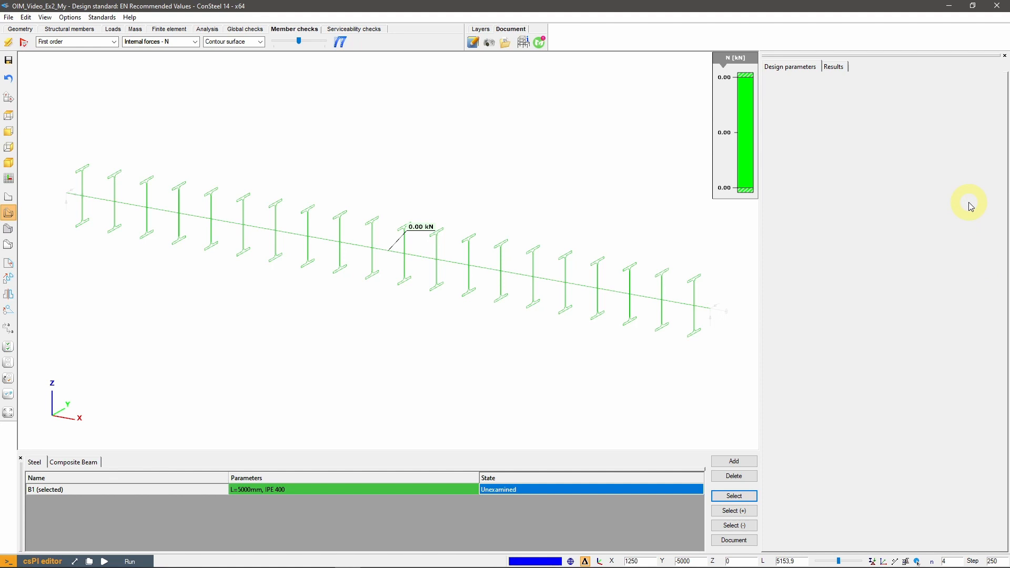
left_click(906, 216)
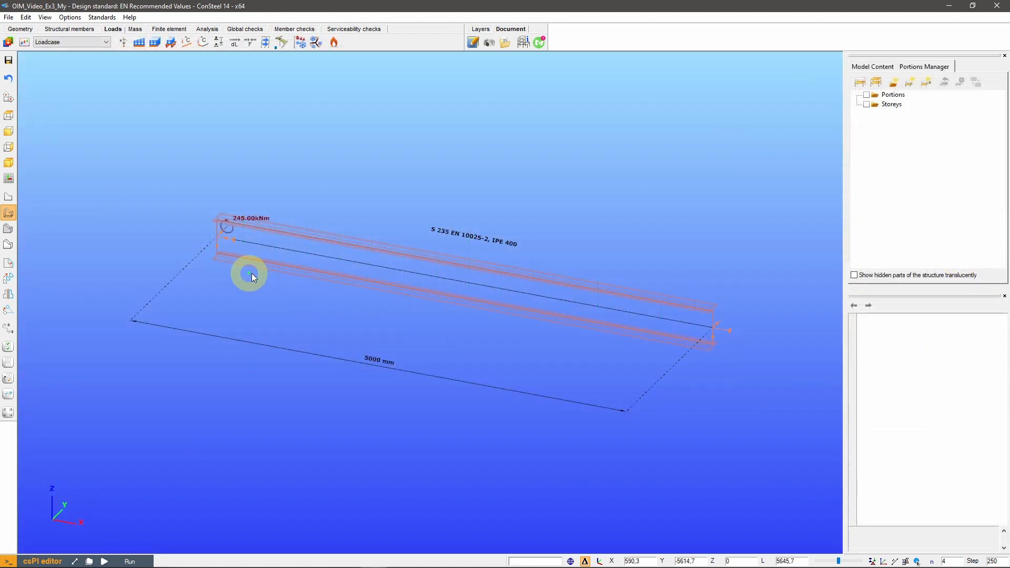
Step: Run the elastic analysis of the OIM_Video_Ex3_My model without a global imperfection
left_click(207, 29)
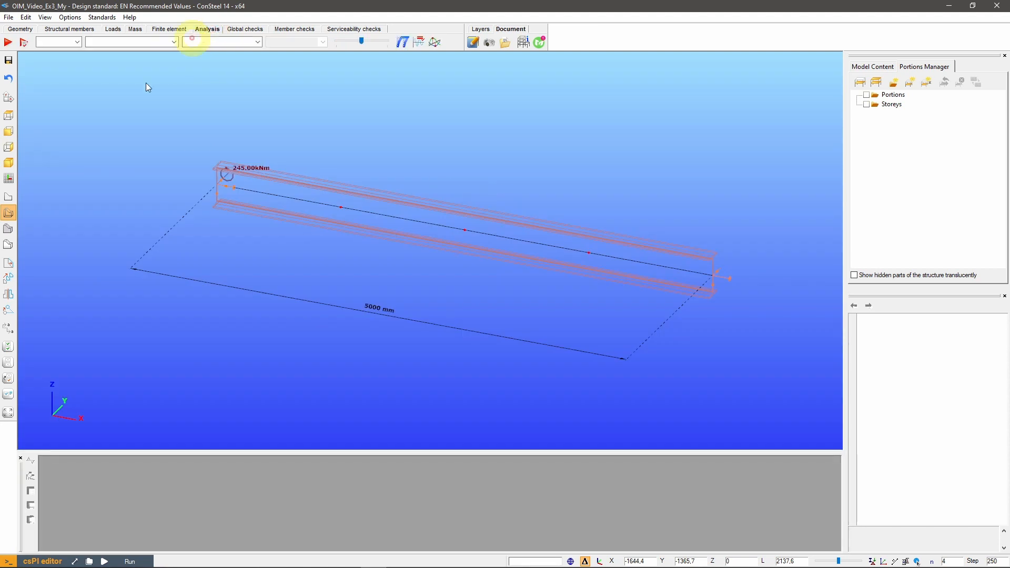
left_click(7, 42)
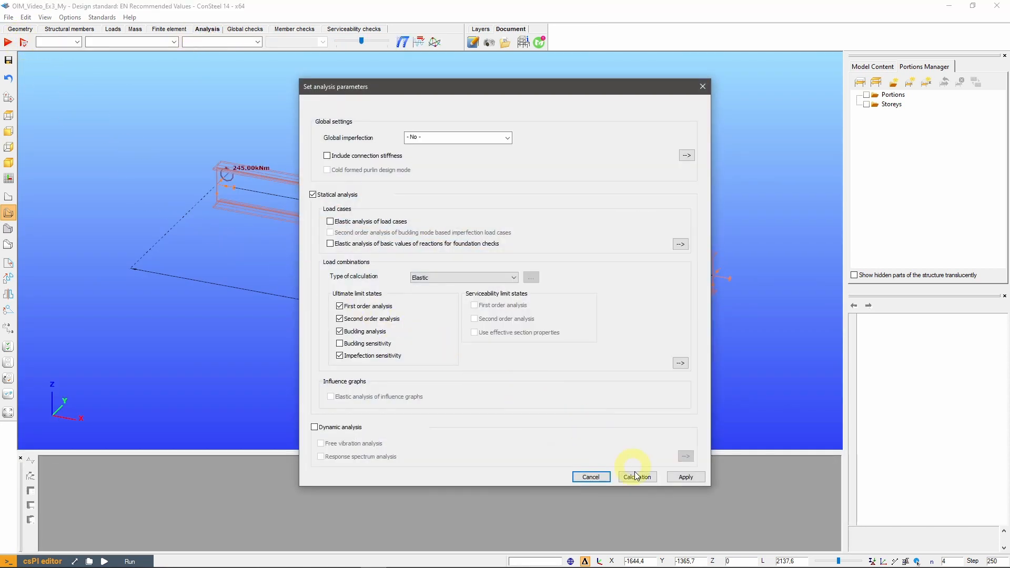
left_click(636, 477)
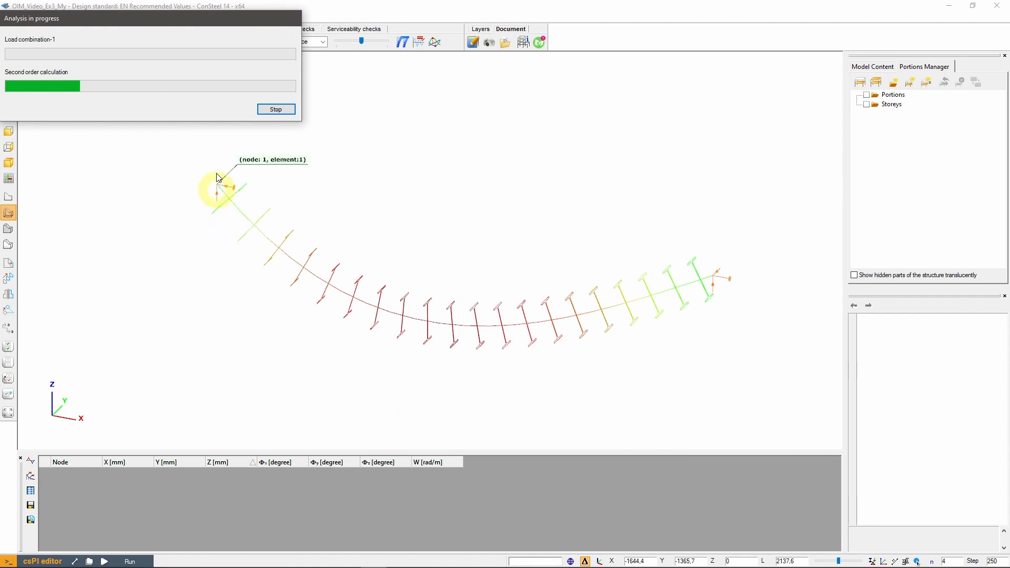
Step: Display the first order My moment diagram for Load combination-1 and mark the value at the beam end carrying the applied moment
left_click(218, 42)
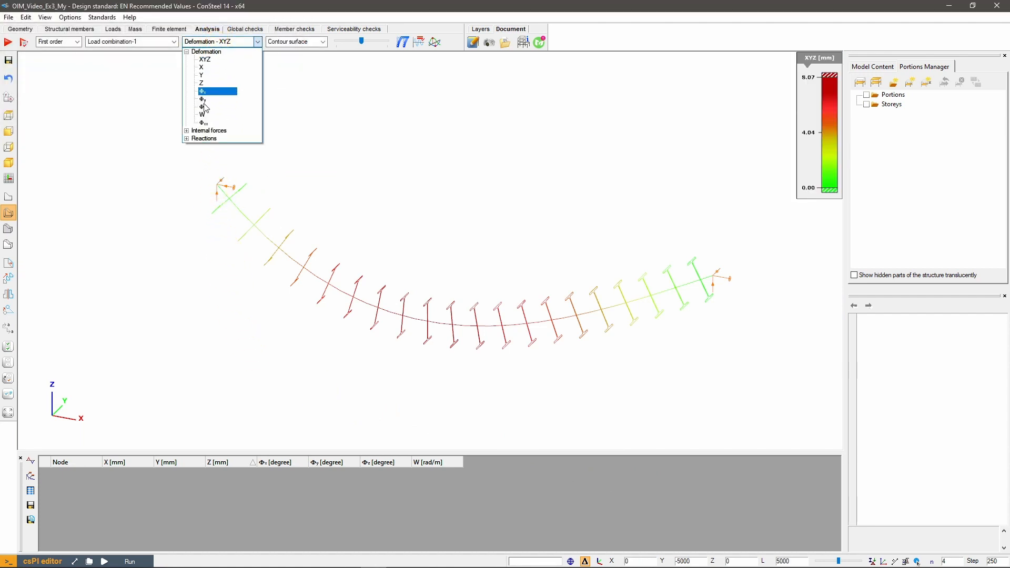
left_click(186, 131)
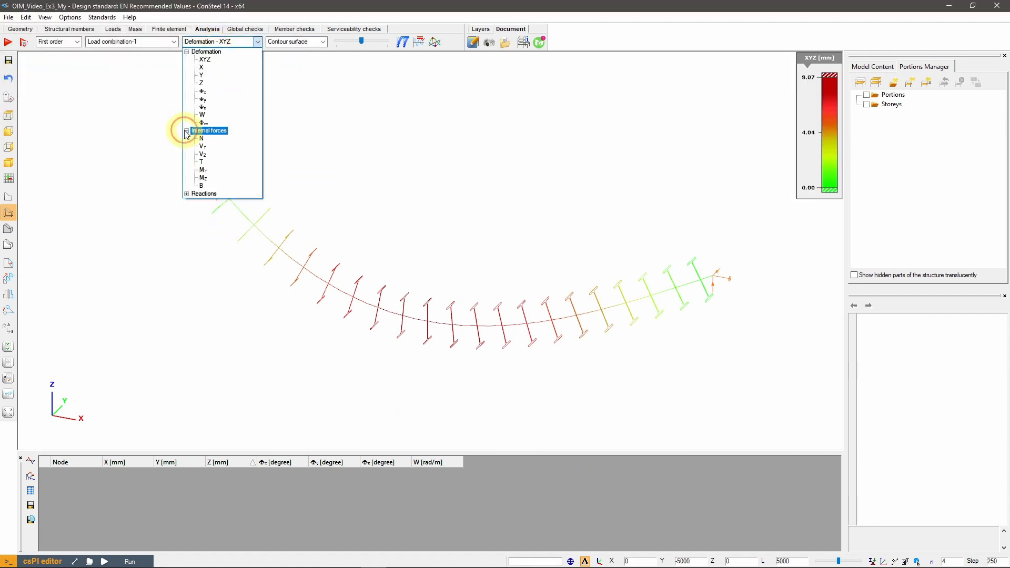
left_click(207, 170)
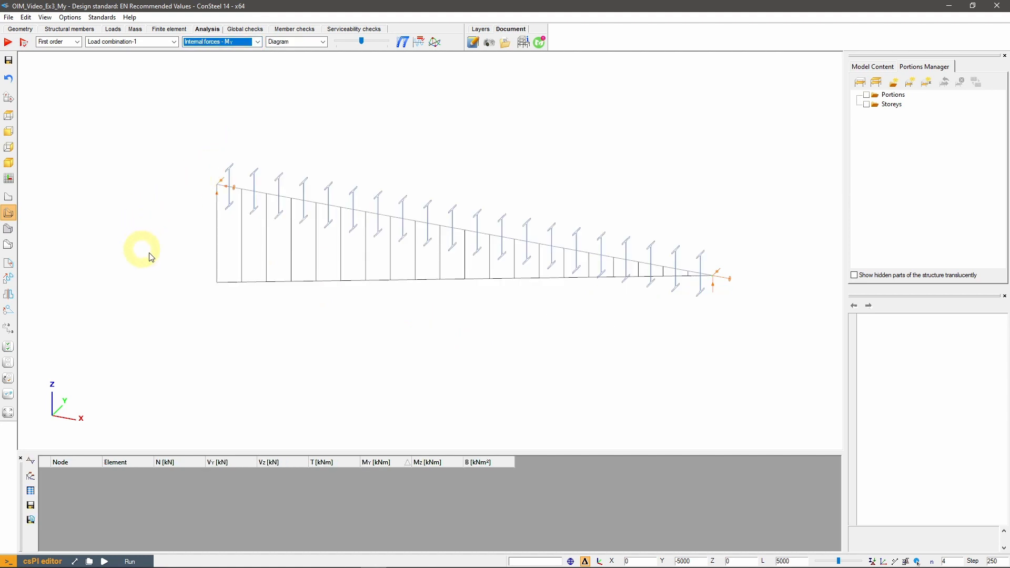
right_click(209, 262)
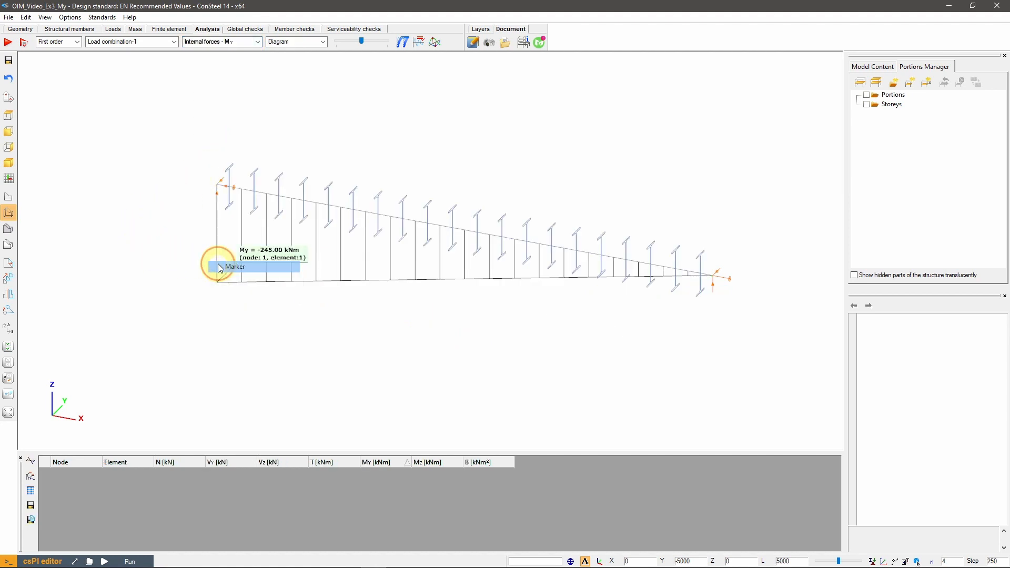
left_click(221, 267)
mouse_move(438, 345)
middle_mouse_down()
mouse_move(505, 345)
mouse_move(507, 369)
mouse_move(509, 337)
middle_mouse_up()
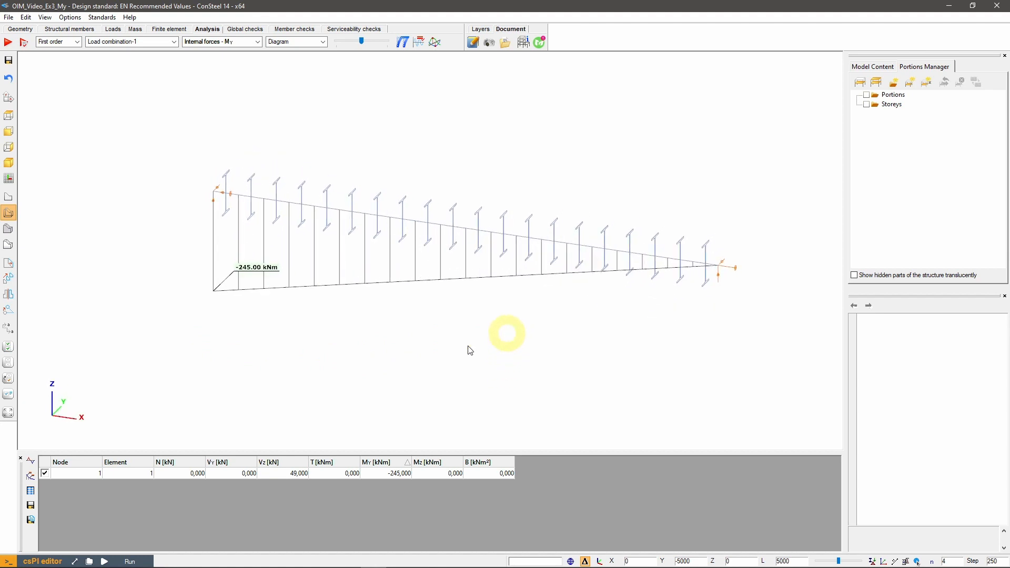
Step: Run the second order elastic steel design with cross-section and buckling checks on the whole model, and show the utilization on the solid beam
left_click(247, 29)
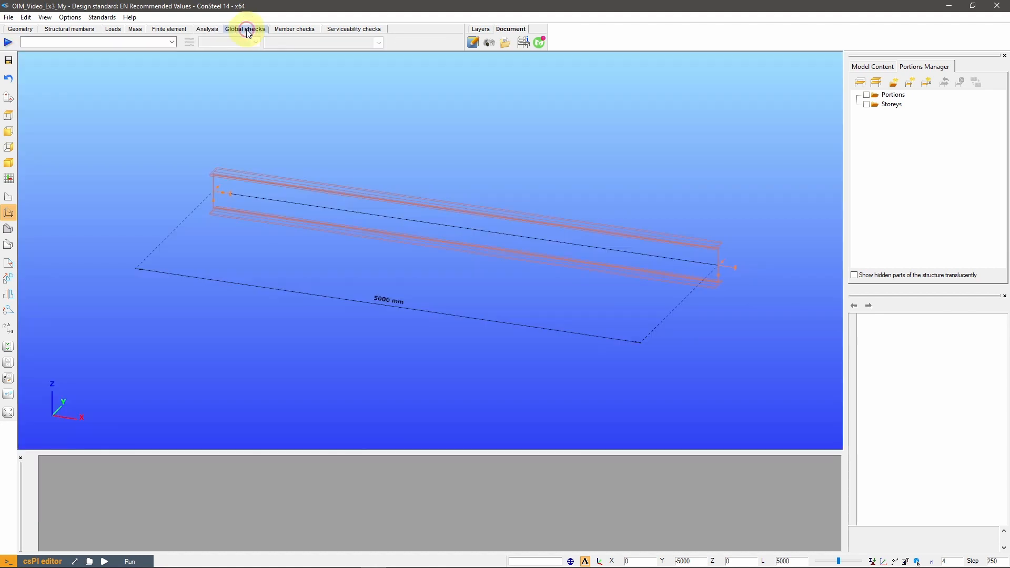
left_click(8, 42)
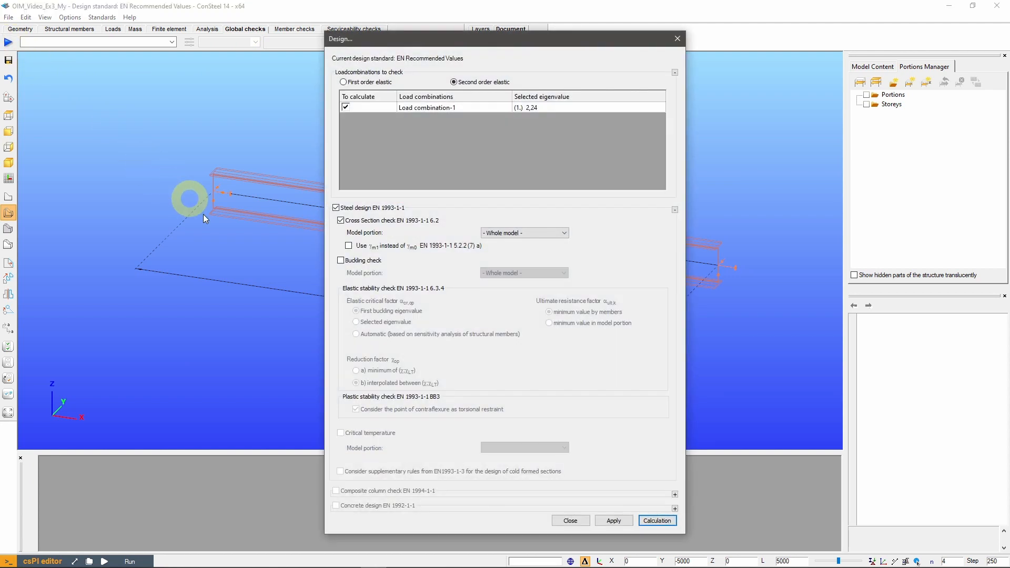
left_click(341, 261)
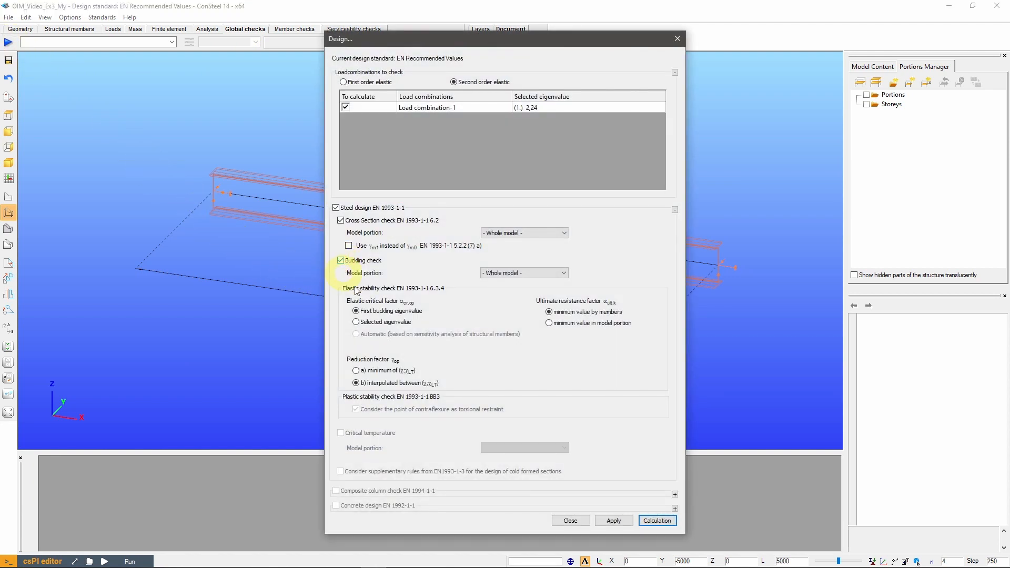
left_click(657, 521)
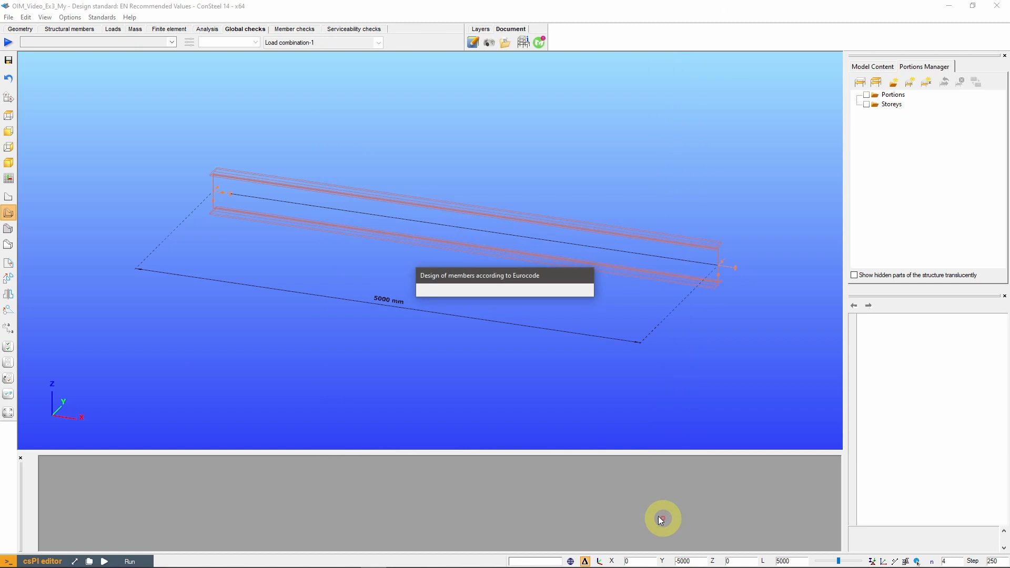
left_click(8, 228)
middle_click_drag(371, 332, 367, 351)
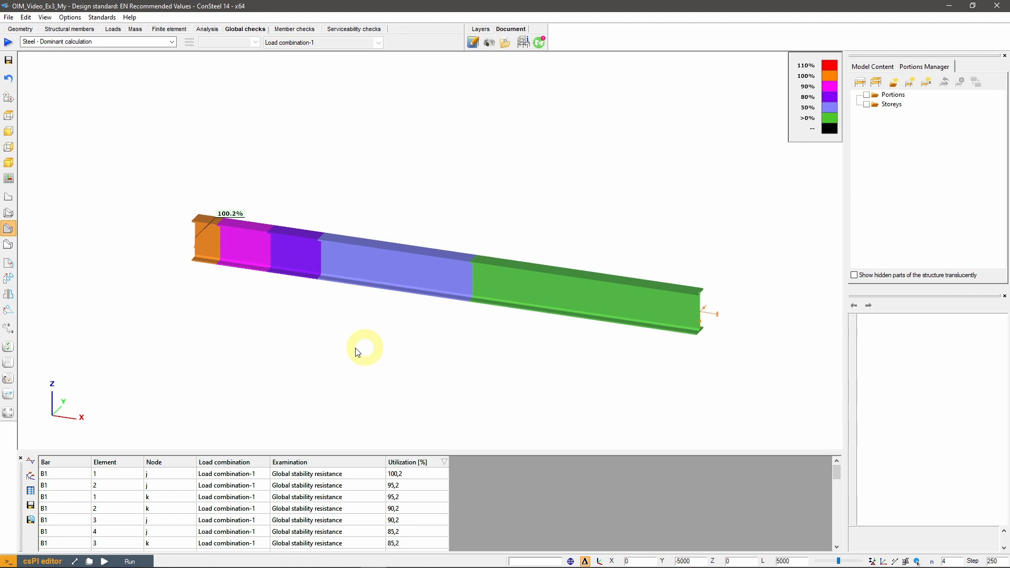
Step: Display the first buckling eigenshape of the beam for Load combination-1 in the analysis results
left_click(206, 30)
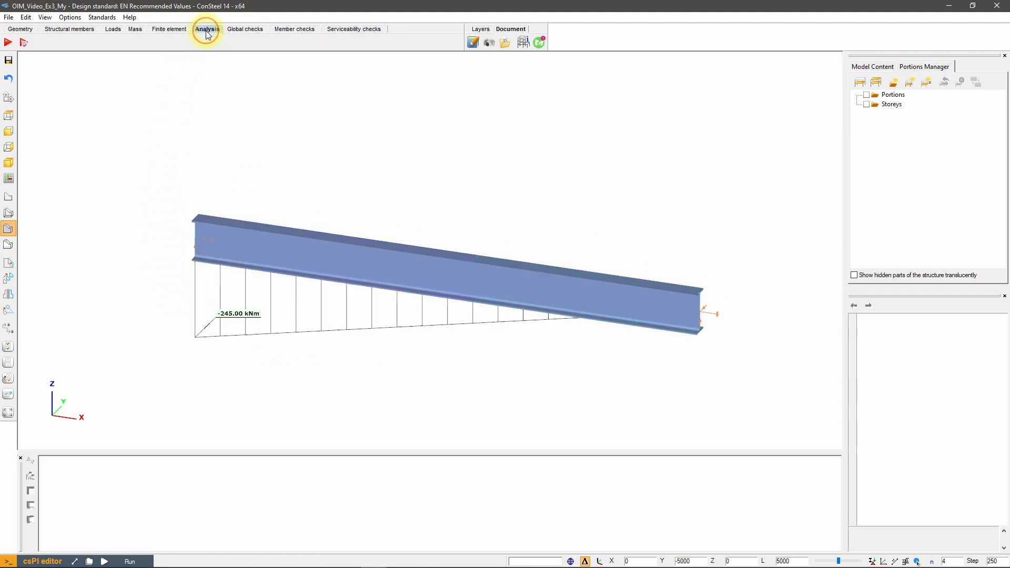
left_click(77, 42)
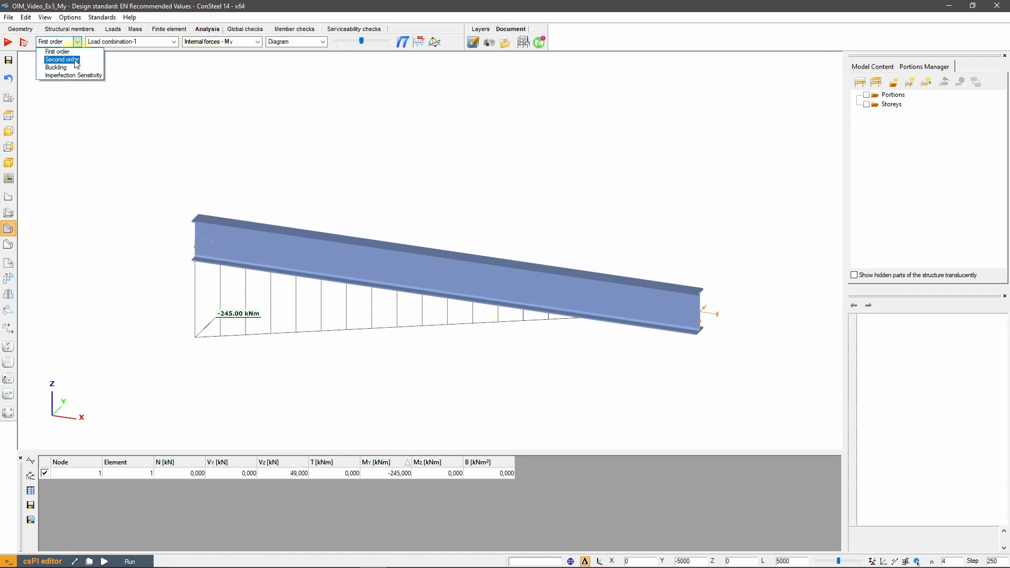
left_click(62, 68)
left_click(413, 330)
mouse_move(399, 330)
middle_mouse_down()
mouse_move(398, 385)
mouse_move(311, 335)
mouse_move(415, 338)
mouse_move(413, 404)
mouse_move(383, 334)
middle_mouse_up()
Step: Start applying the first eigenshape of beam B1 as an imperfection and calculate its amplitude with the Overall Imperfection Method
right_click(369, 304)
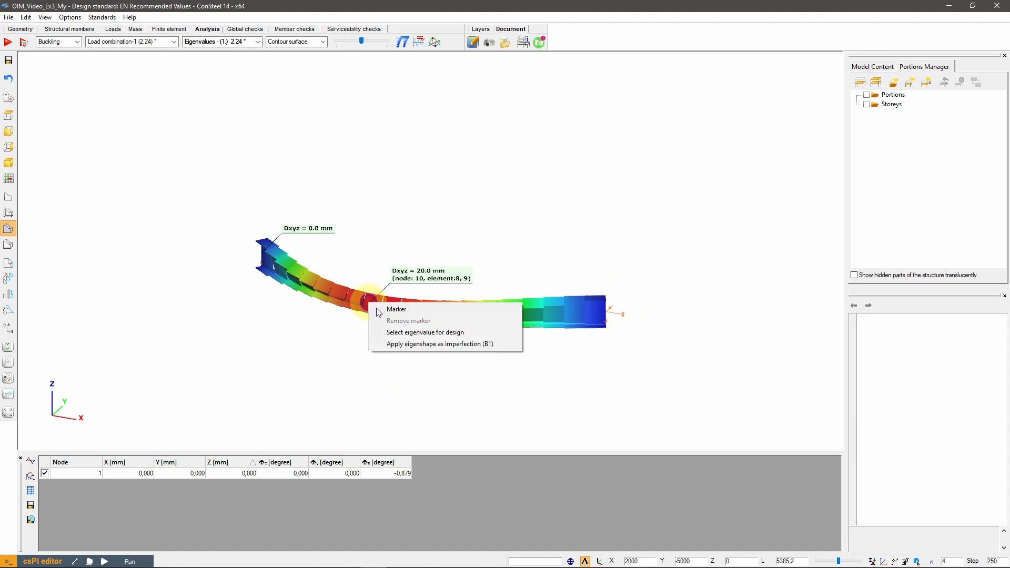
left_click(413, 345)
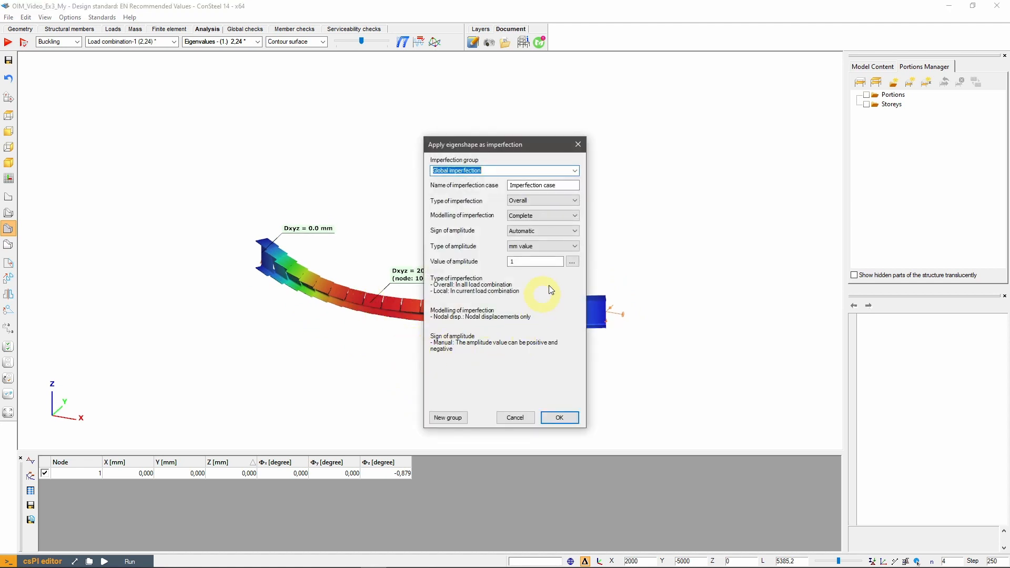
left_click(572, 262)
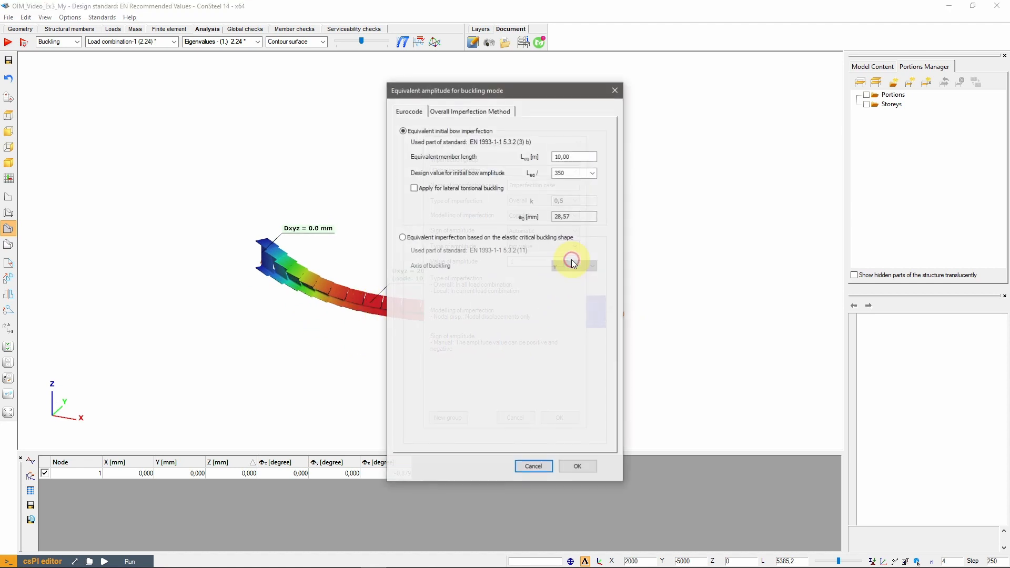
left_click(454, 113)
left_click(403, 131)
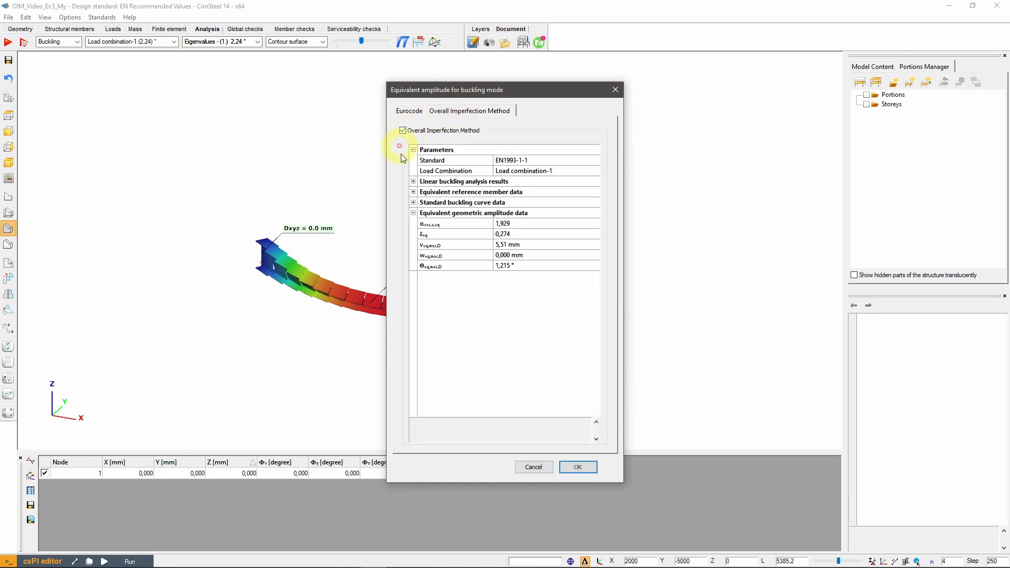
Step: Examine the equivalent reference member data, checking the location of the equivalent point and the equivalent member length
left_click(413, 192)
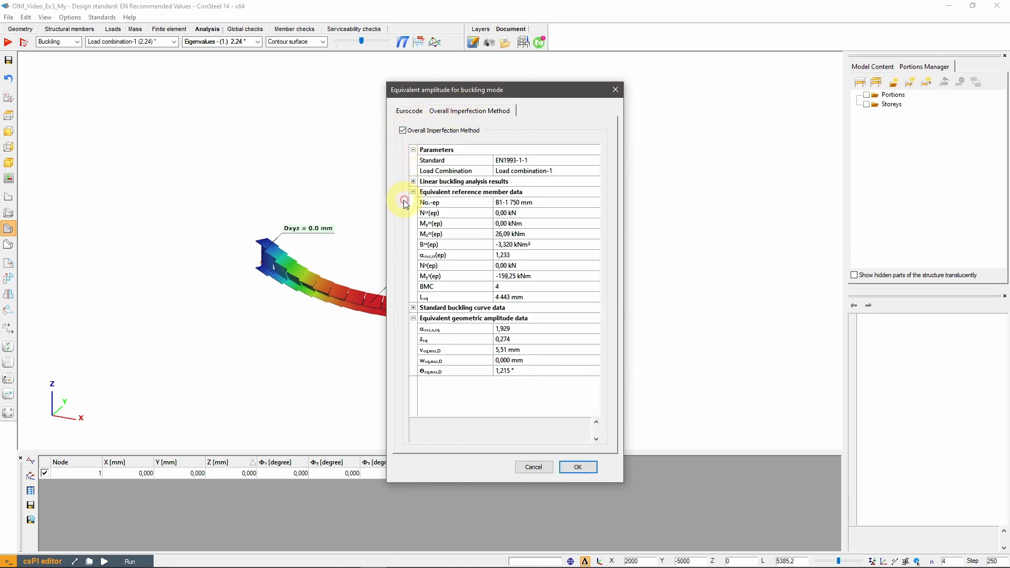
left_click(434, 203)
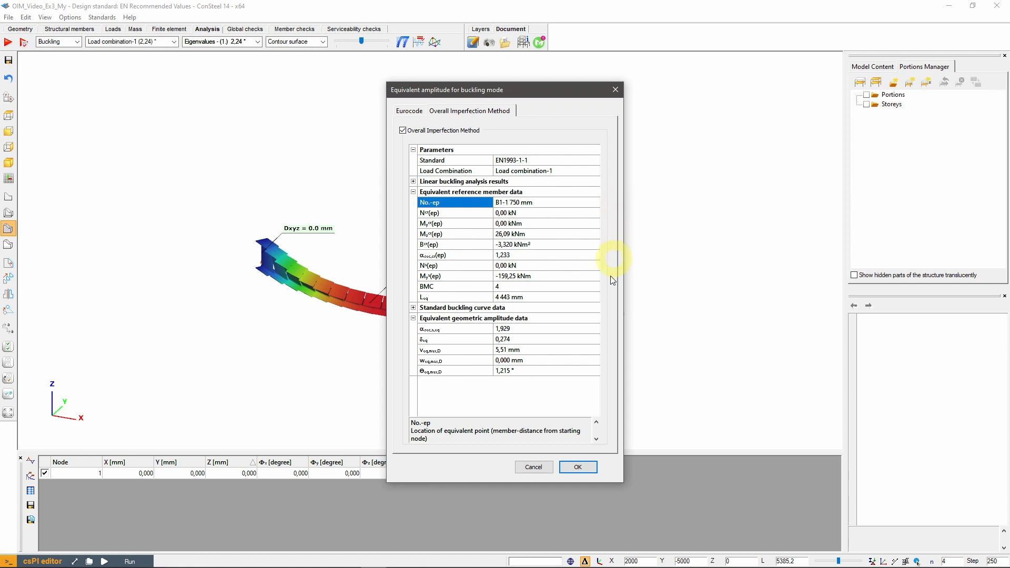
left_click(582, 298)
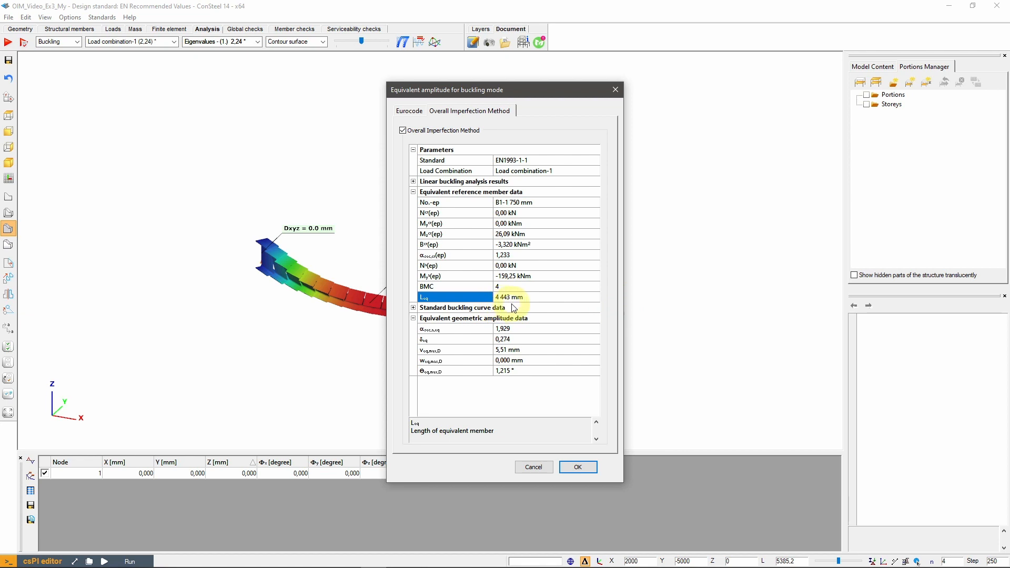
Step: Accept the calculated amplitude and apply the eigenshape imperfection under the imperfection group OIM
left_click(579, 468)
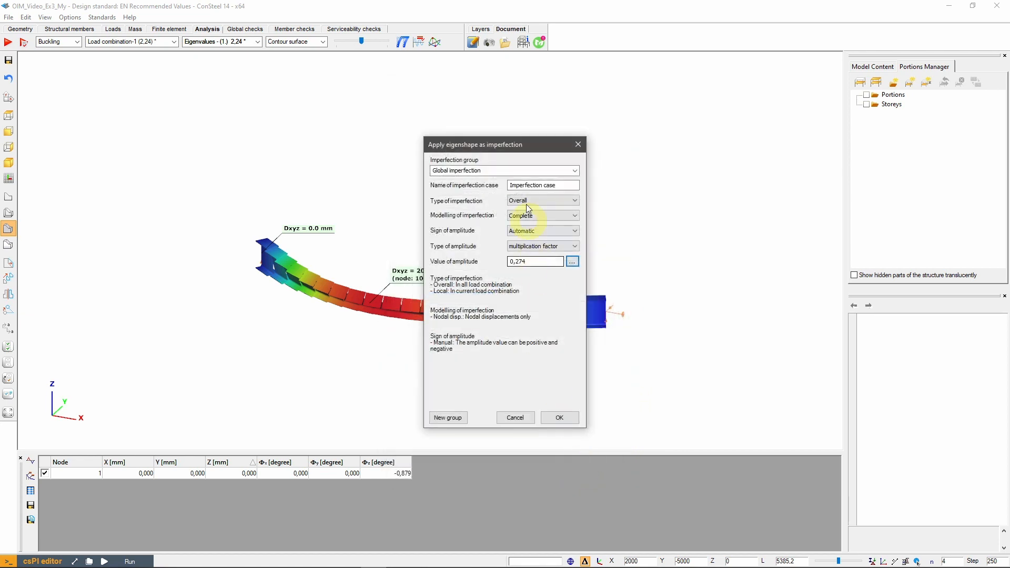
left_click(514, 170)
type("OI")
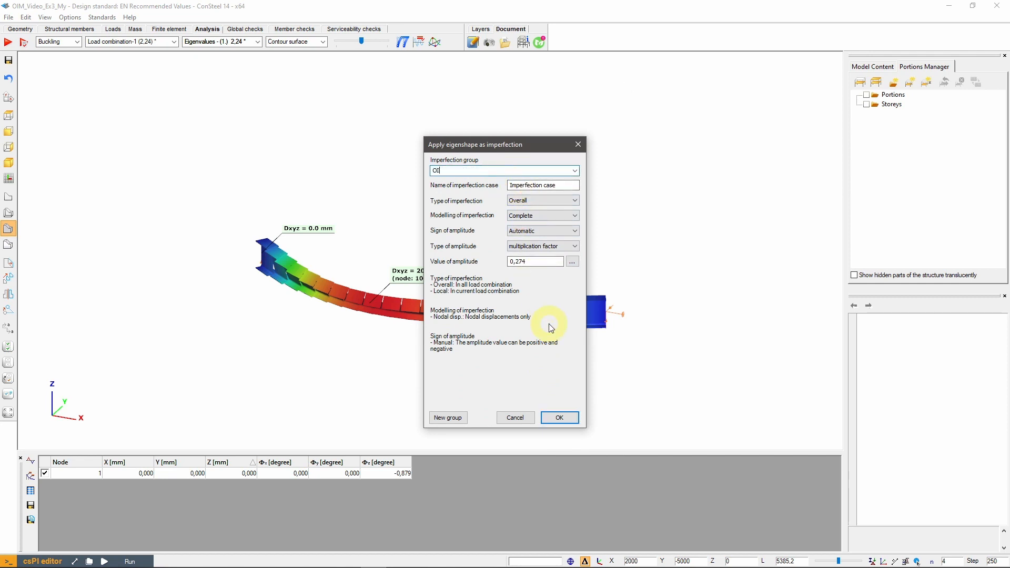
type("M")
left_click(551, 421)
Step: Display the imperfection sensitivity of the beam for the first eigenvalue of Load combination-1 and mark the most sensitive element
middle_click_drag(358, 388, 333, 362)
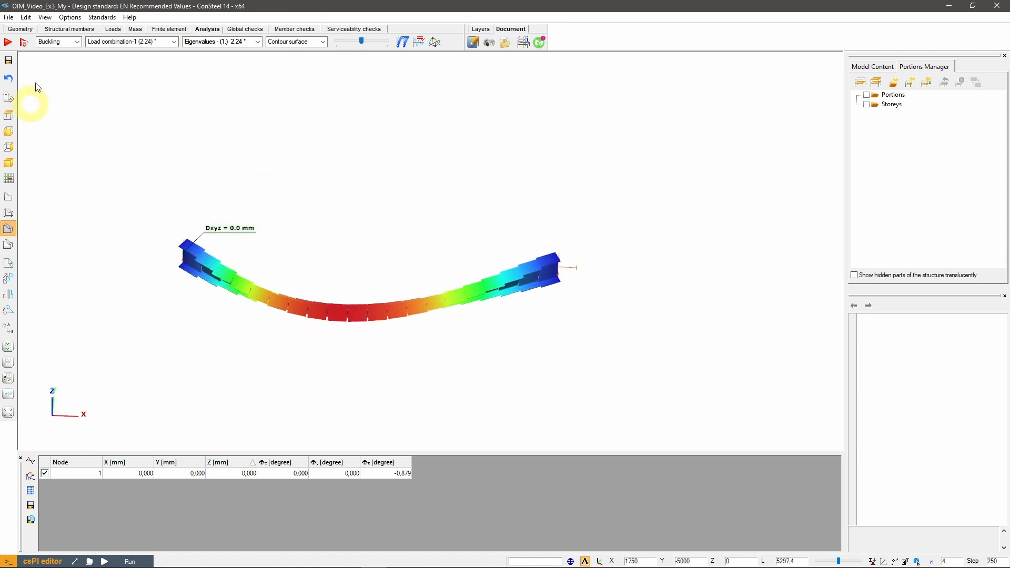
left_click(73, 46)
left_click(61, 71)
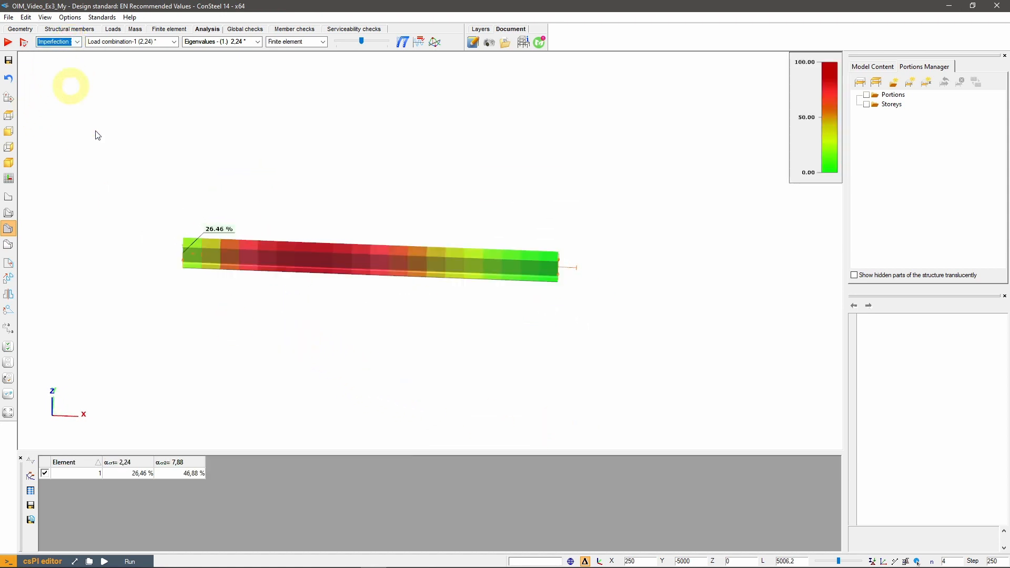
middle_click_drag(287, 359, 140, 271)
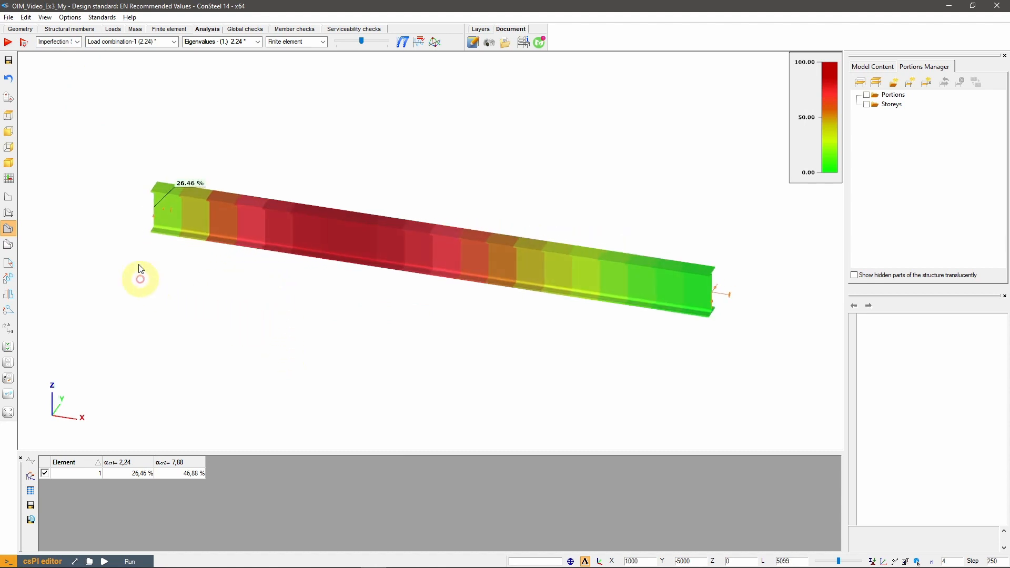
right_click(330, 242)
left_click(338, 251)
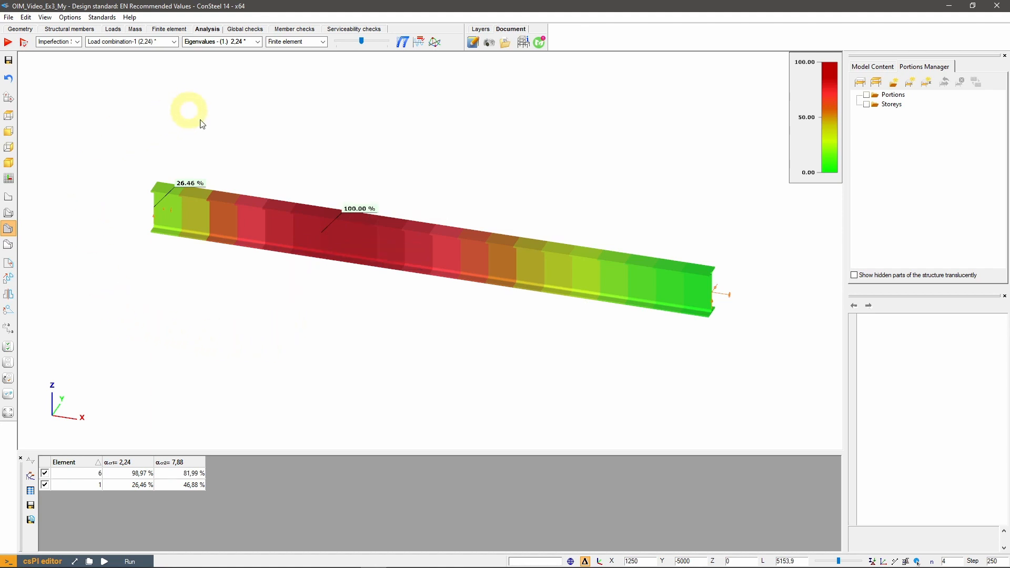
Step: Run the elastic analysis with OIM as the global imperfection
left_click(23, 42)
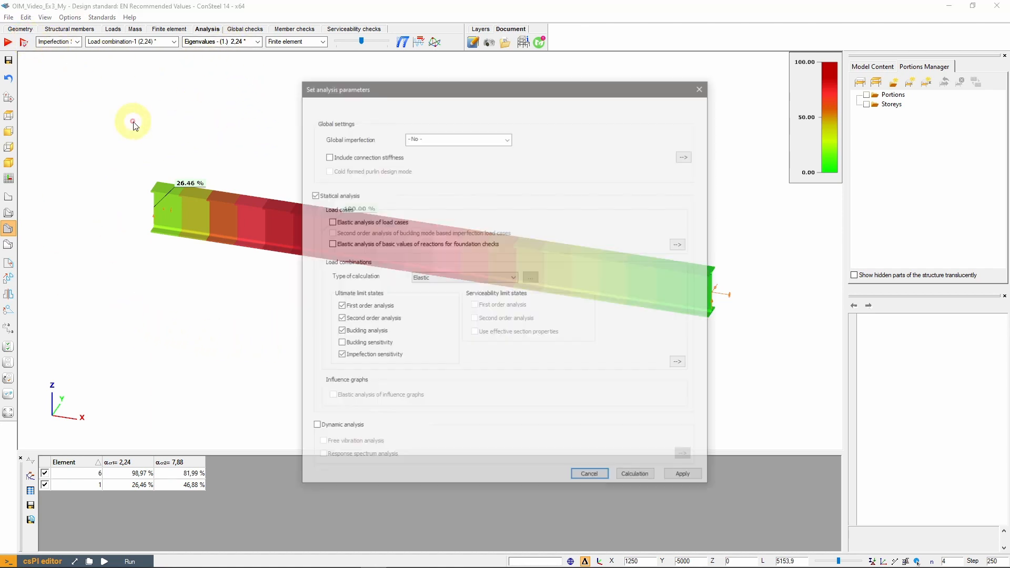
left_click(508, 139)
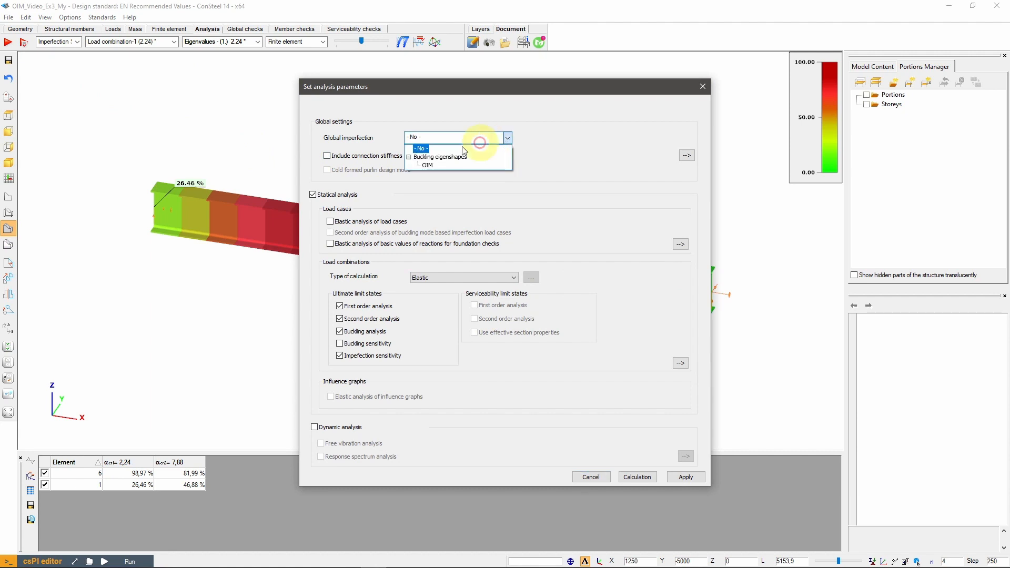
left_click(429, 162)
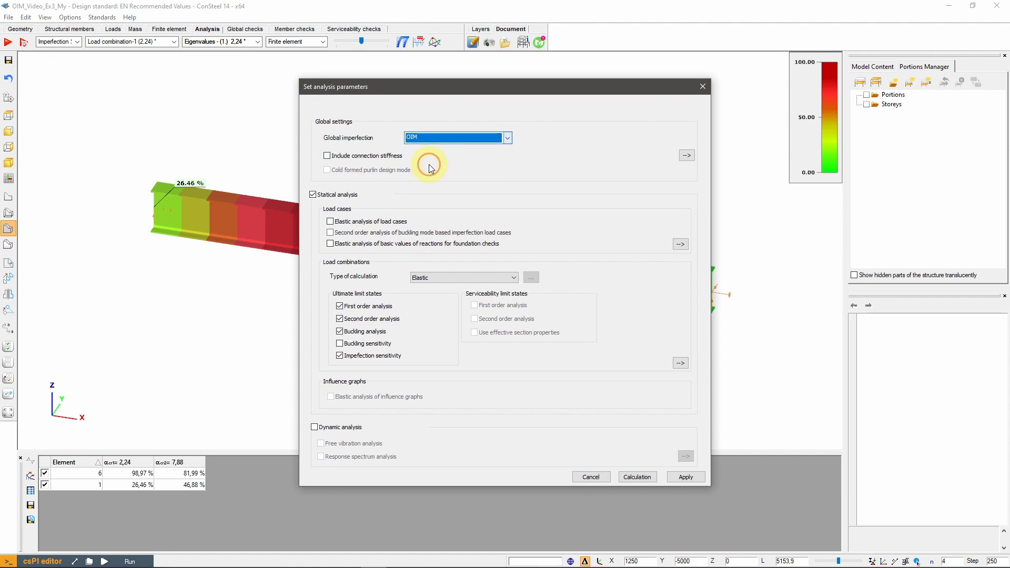
left_click(637, 477)
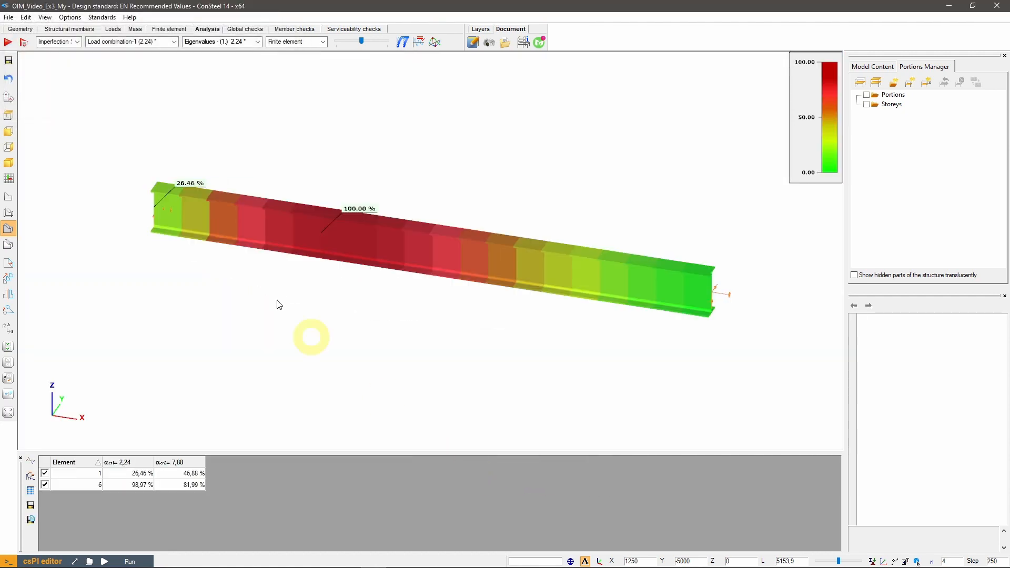
Step: Run the second order elastic steel design on the whole model with the cross-section check only, excluding the buckling check
left_click(243, 29)
left_click(8, 42)
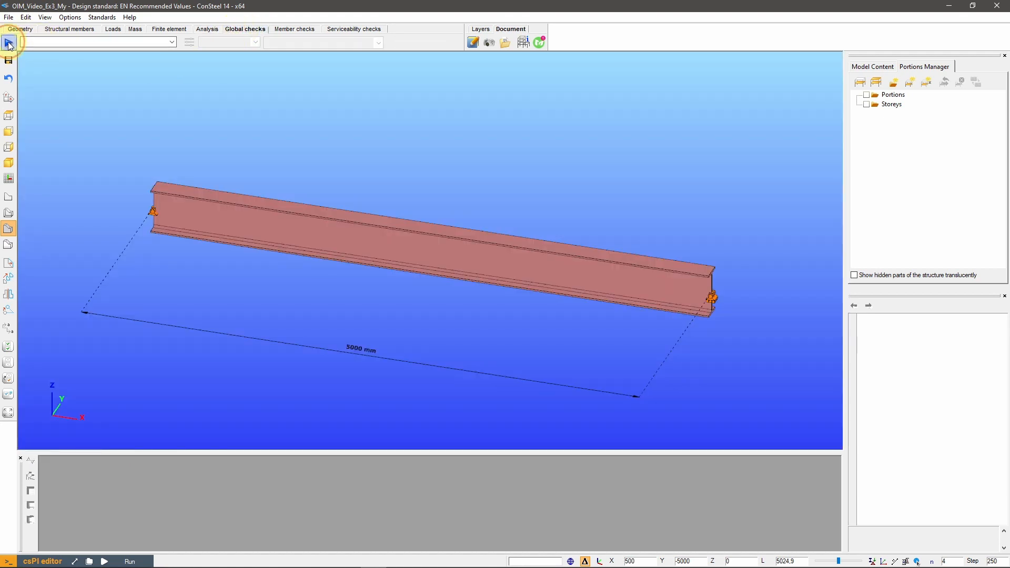
left_click(341, 261)
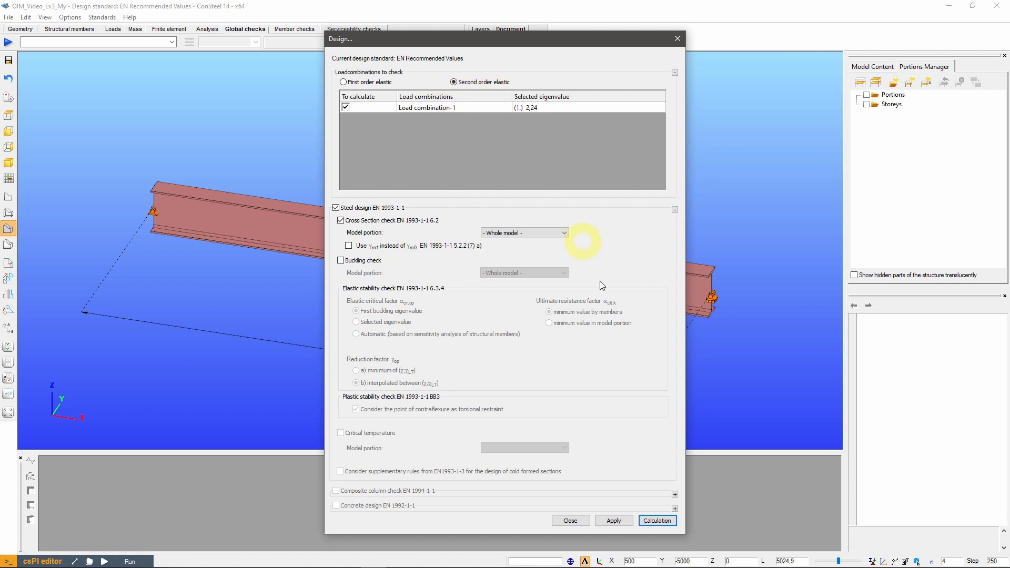
left_click(652, 521)
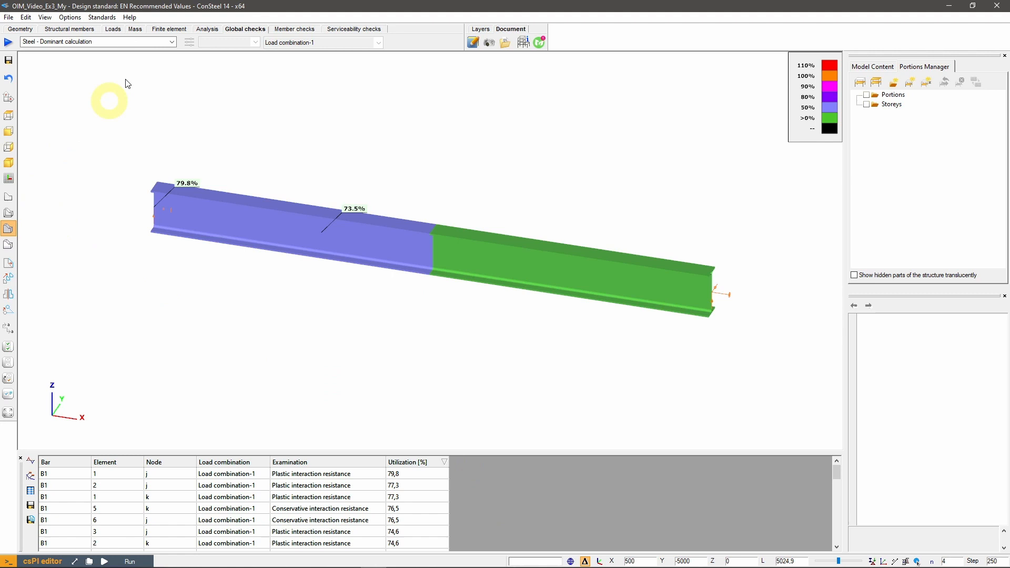
Step: Show the conservative interaction resistance utilization on the beam and mark its maximum value
left_click(172, 42)
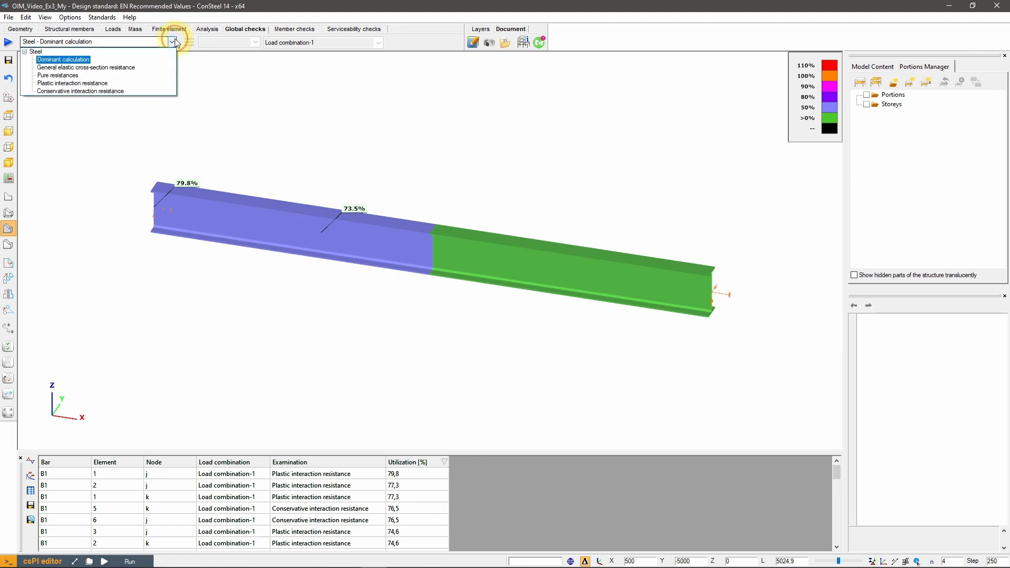
left_click(124, 91)
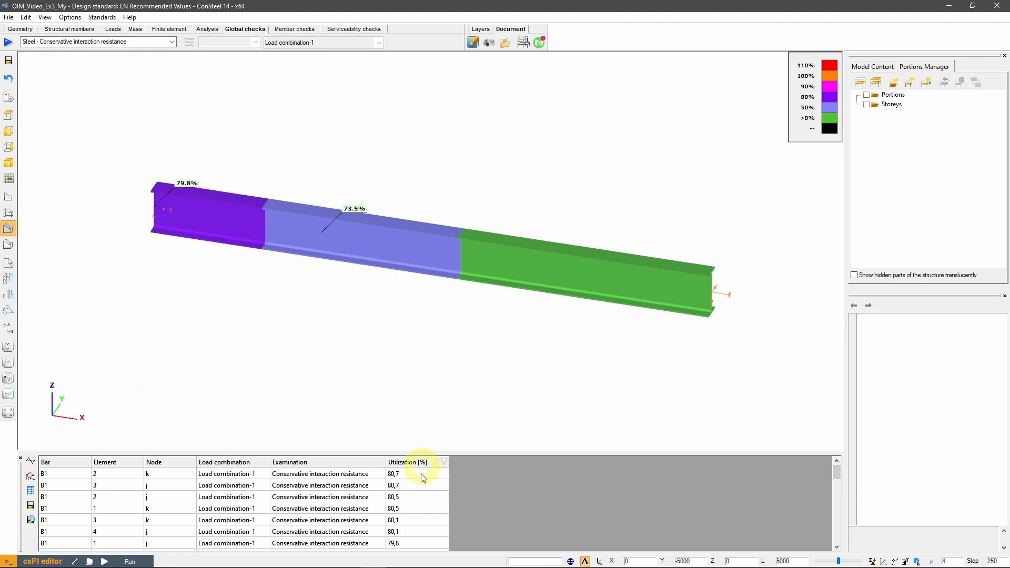
right_click(207, 228)
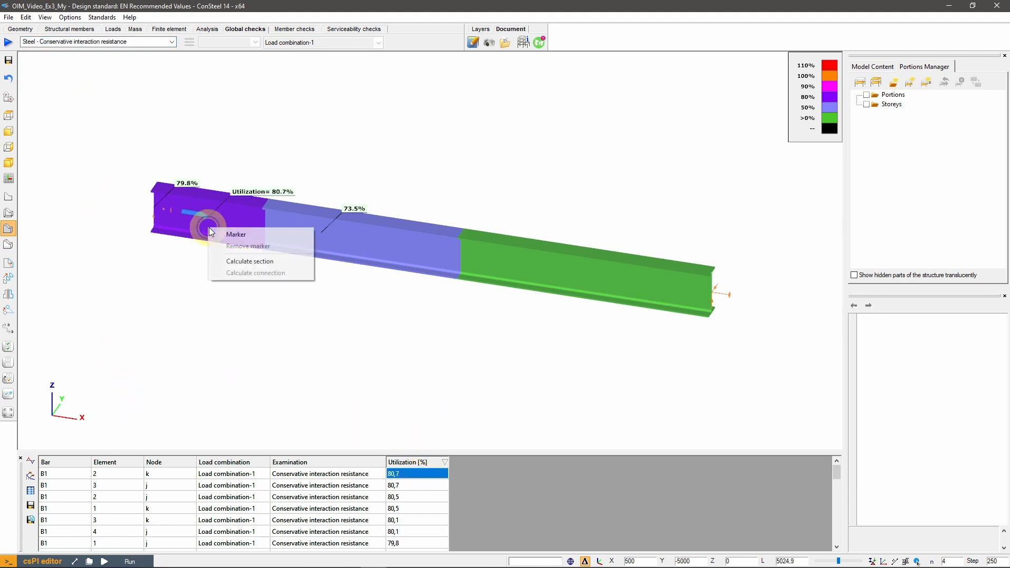
left_click(220, 235)
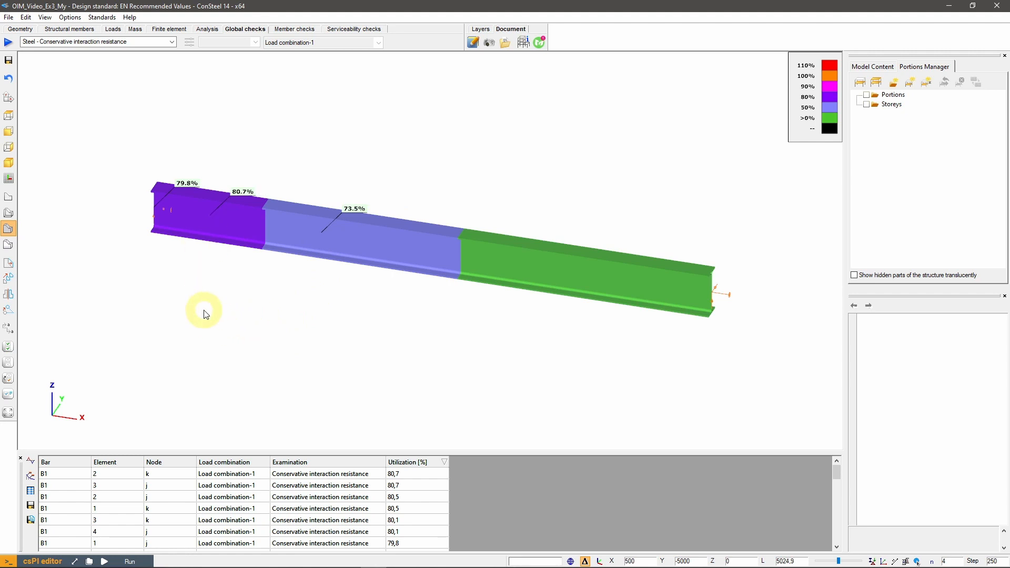
Step: Add member B1 to the steel member checks and calculate its lateral-torsional buckling resistance for Load combination-1
left_click(296, 29)
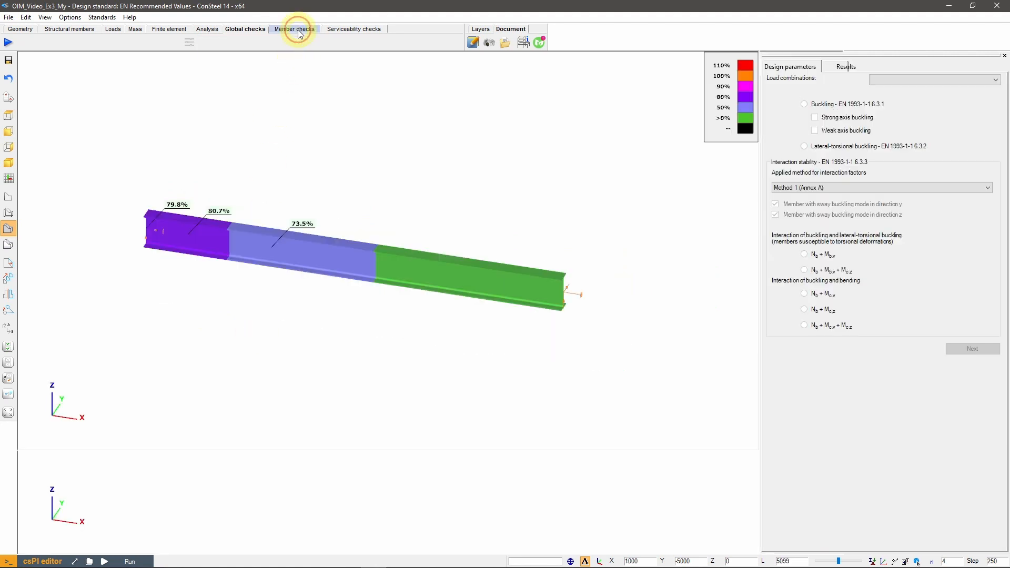
left_click(413, 256)
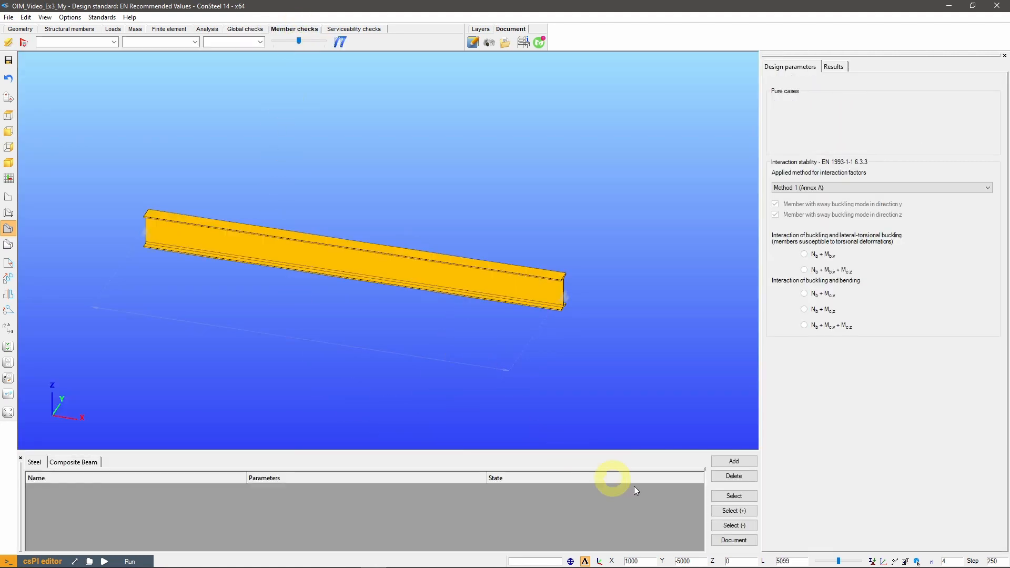
left_click(733, 461)
left_click(684, 490)
left_click(732, 497)
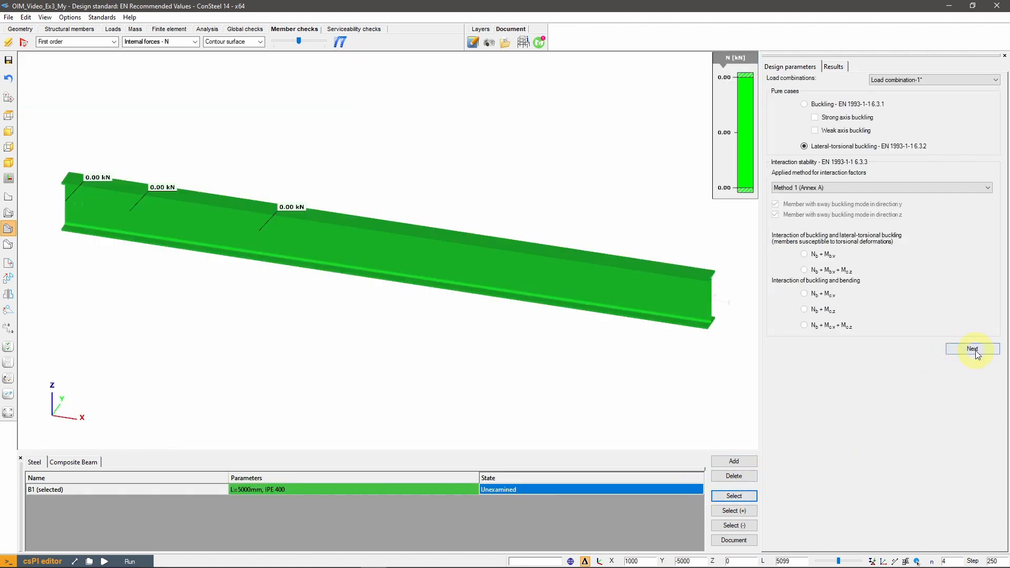
left_click(973, 349)
left_click(970, 207)
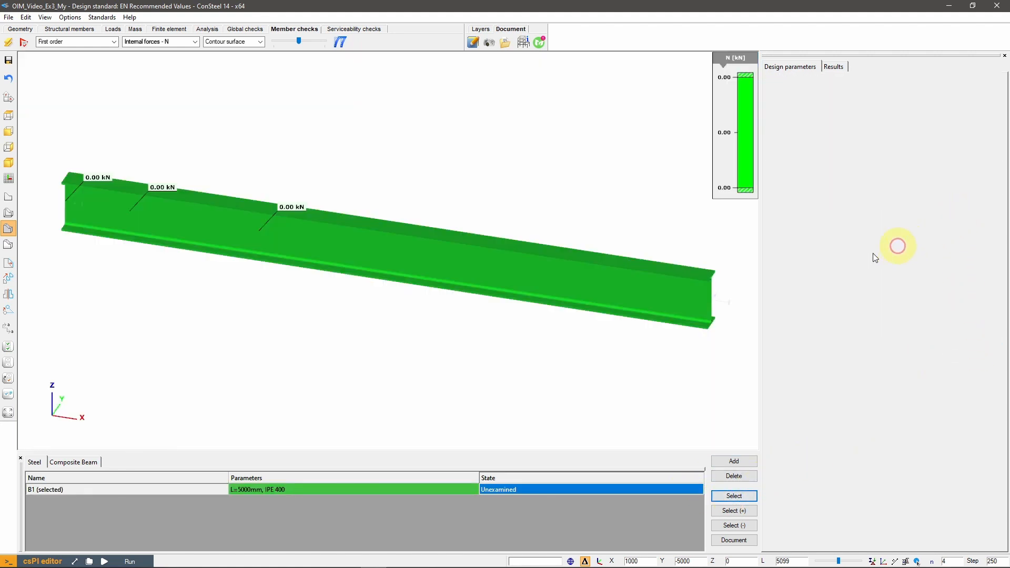
Step: Examine the used capacity in lateral-torsional buckling and the modification factor f, and return to the global checks
left_click(862, 217)
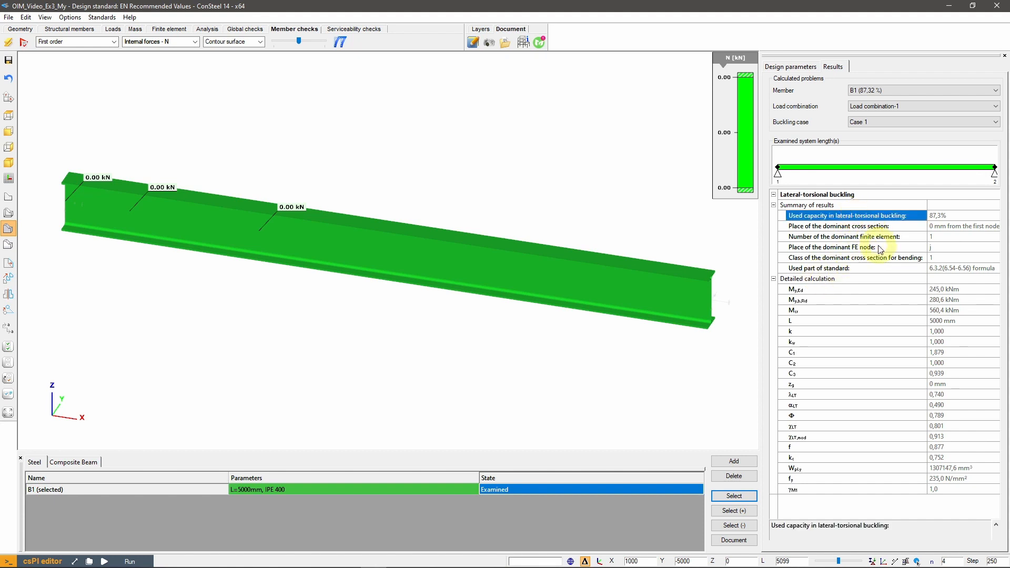
left_click(856, 448)
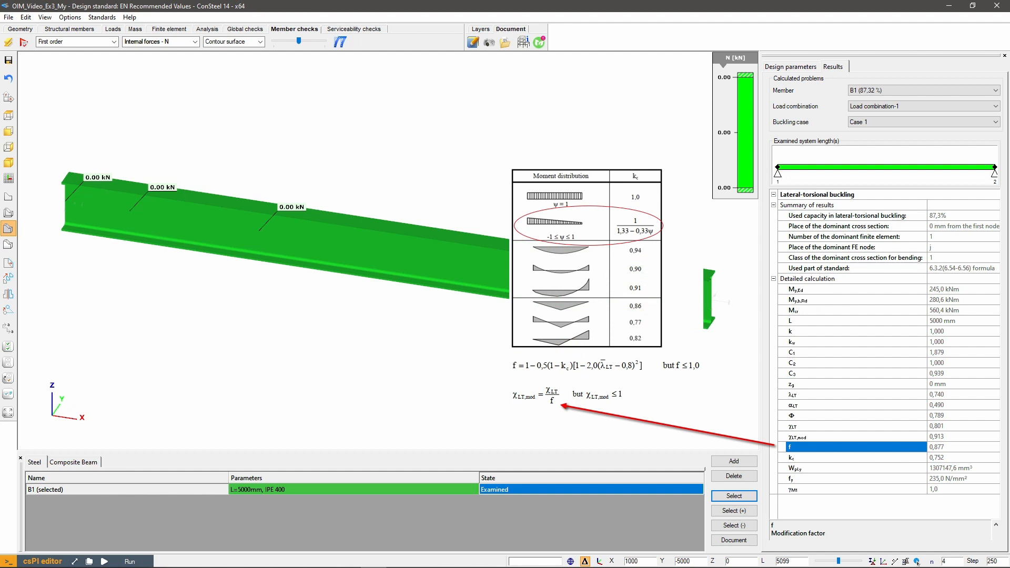
scroll(509, 279, "down", 1)
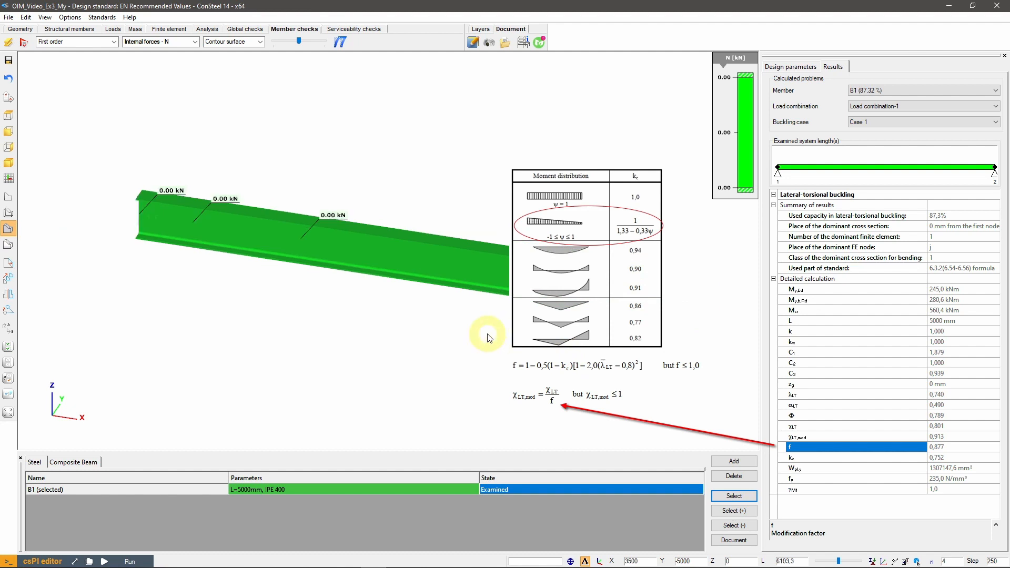
left_click(260, 30)
middle_click_drag(560, 187, 427, 209)
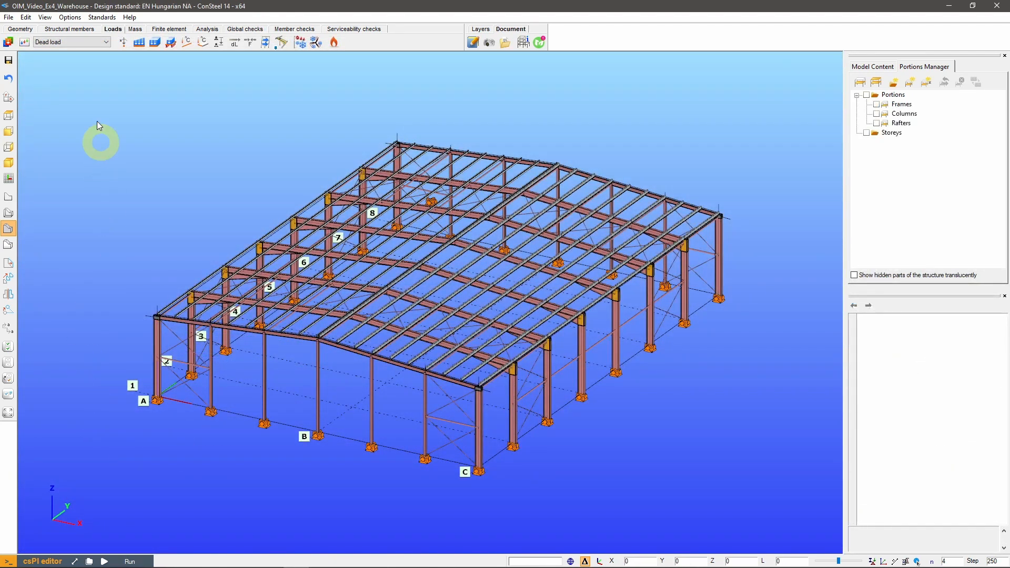
Step: Look over the load cases and examine the sway imperfection already defined by eigenshape in the global imperfections
left_click(106, 42)
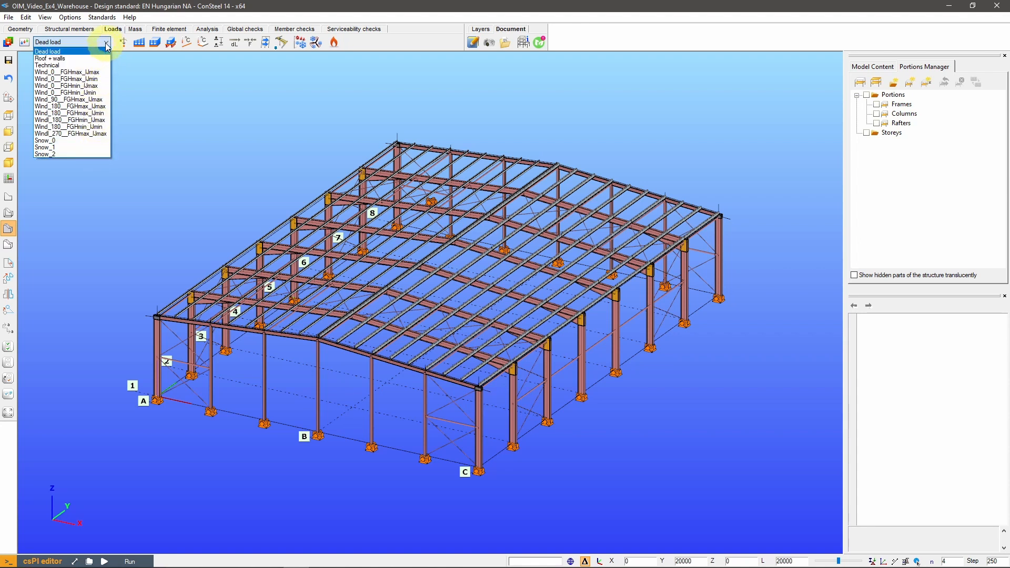
left_click(106, 45)
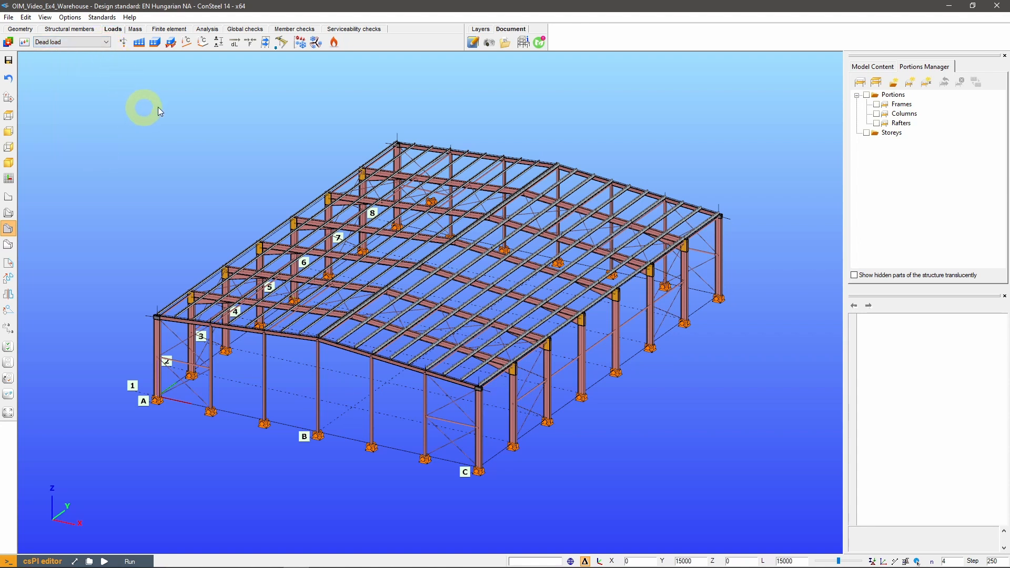
left_click(267, 42)
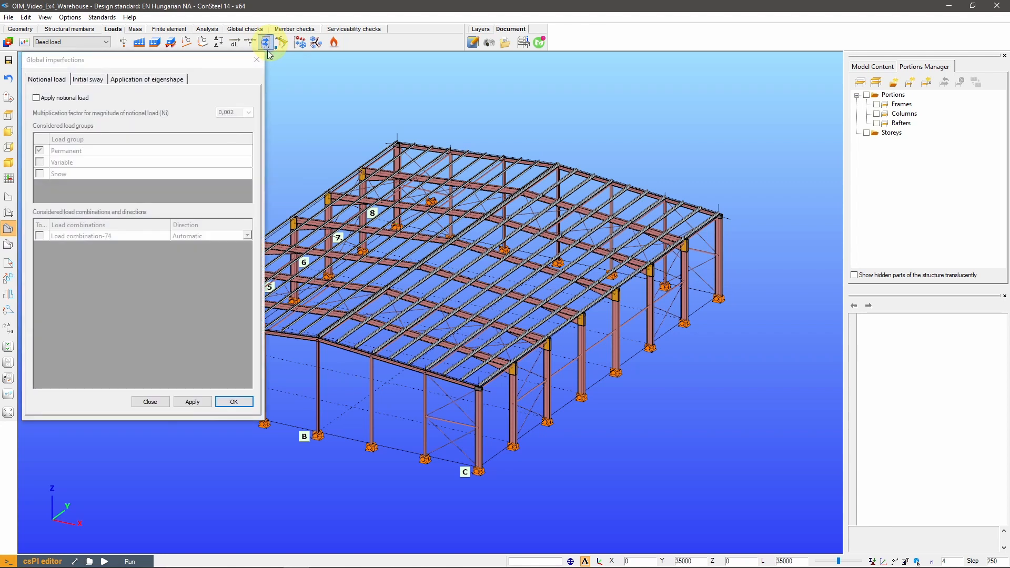
left_click(169, 79)
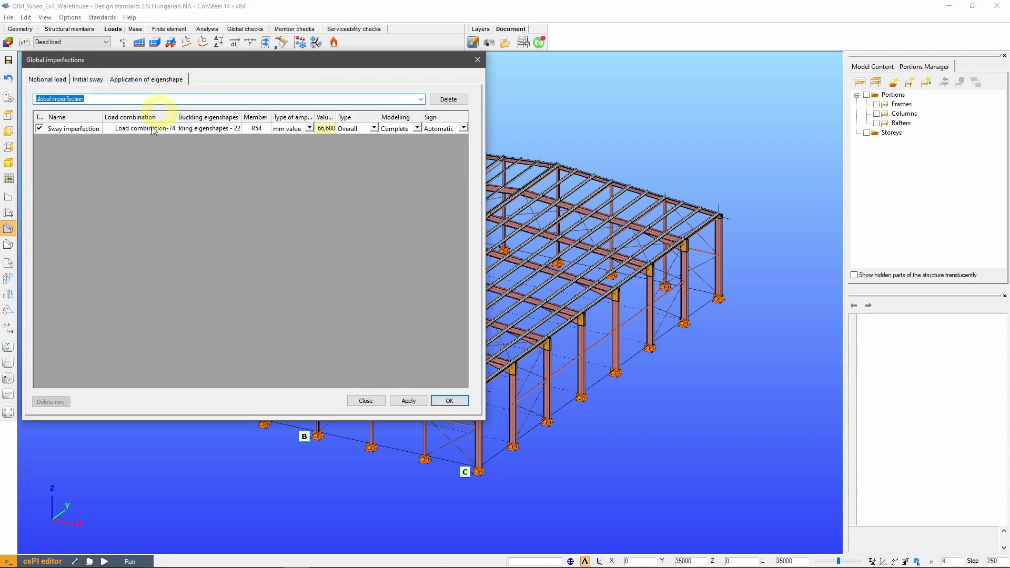
left_click(89, 130)
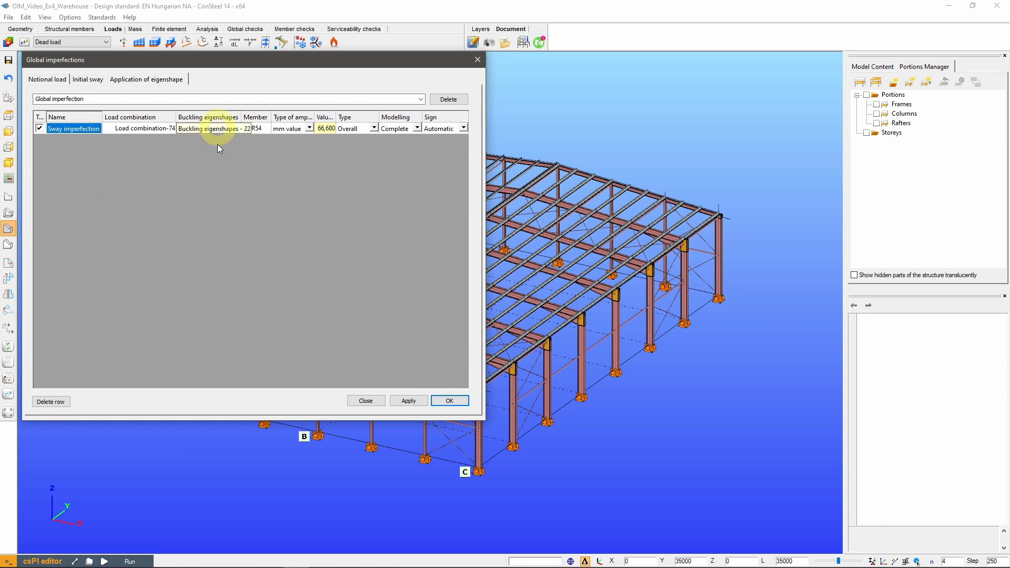
left_click(450, 401)
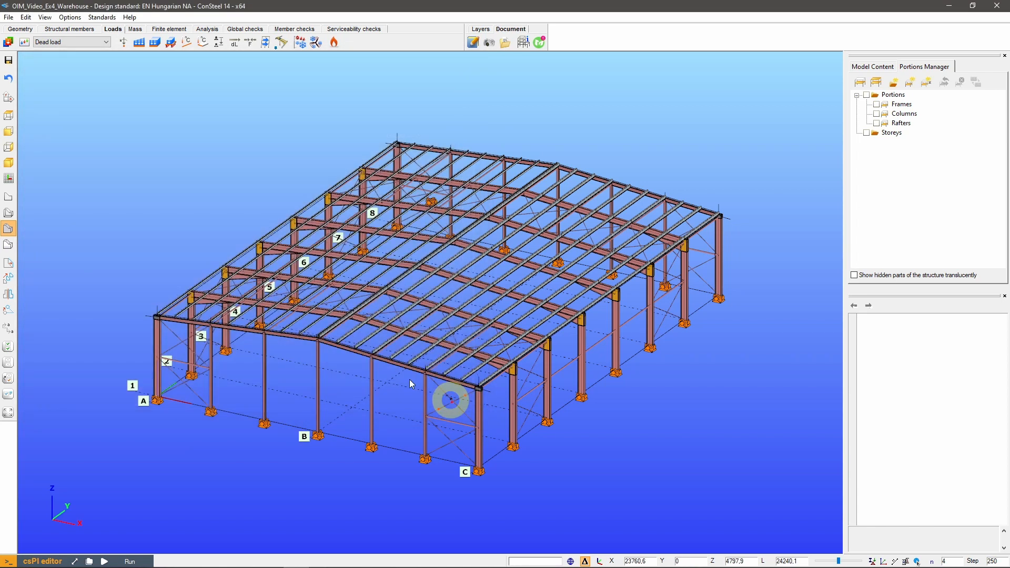
Step: Display the 22nd buckling eigenshape of Load combination-74 and adjust its deformation scale to examine the sway mode
left_click(208, 29)
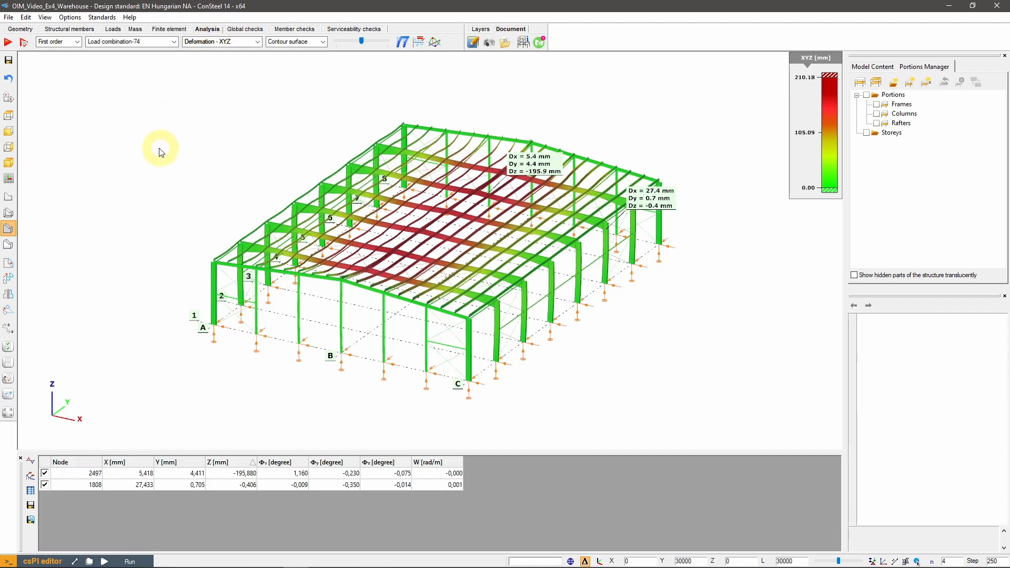
left_click(76, 42)
left_click(63, 69)
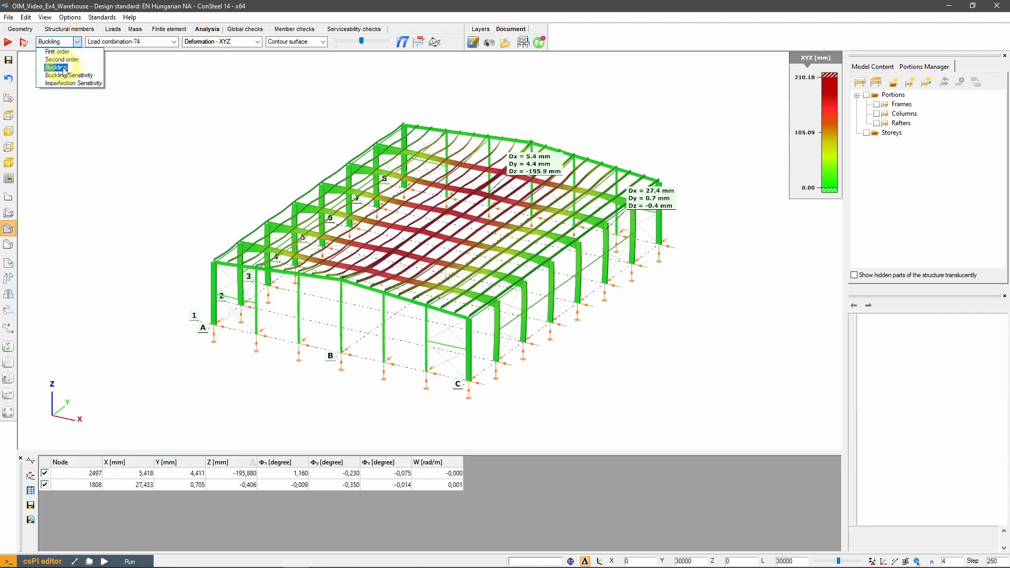
left_click(258, 42)
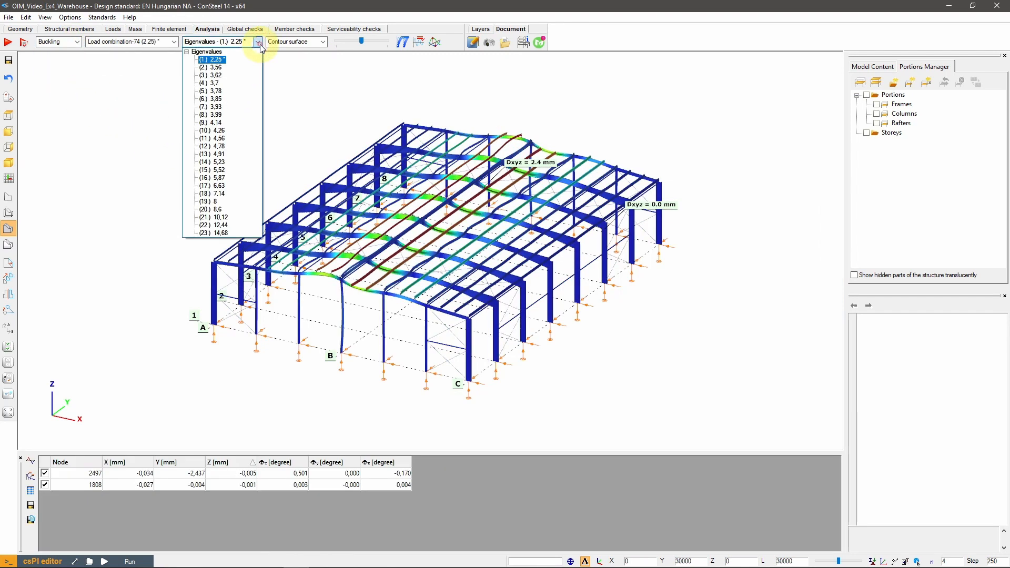
left_click(221, 225)
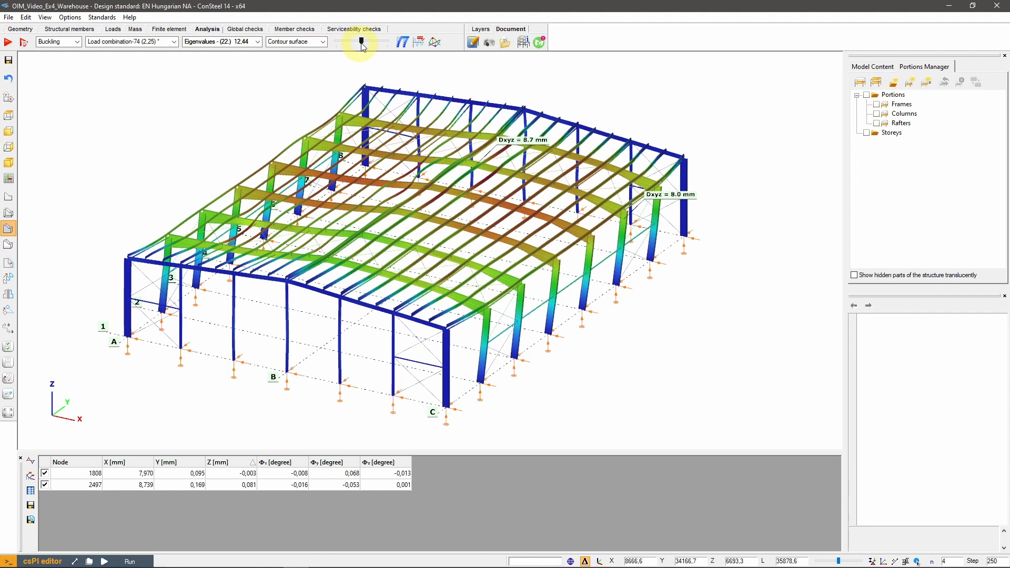
mouse_move(360, 46)
left_mouse_down()
mouse_move(339, 46)
mouse_move(361, 49)
left_mouse_up()
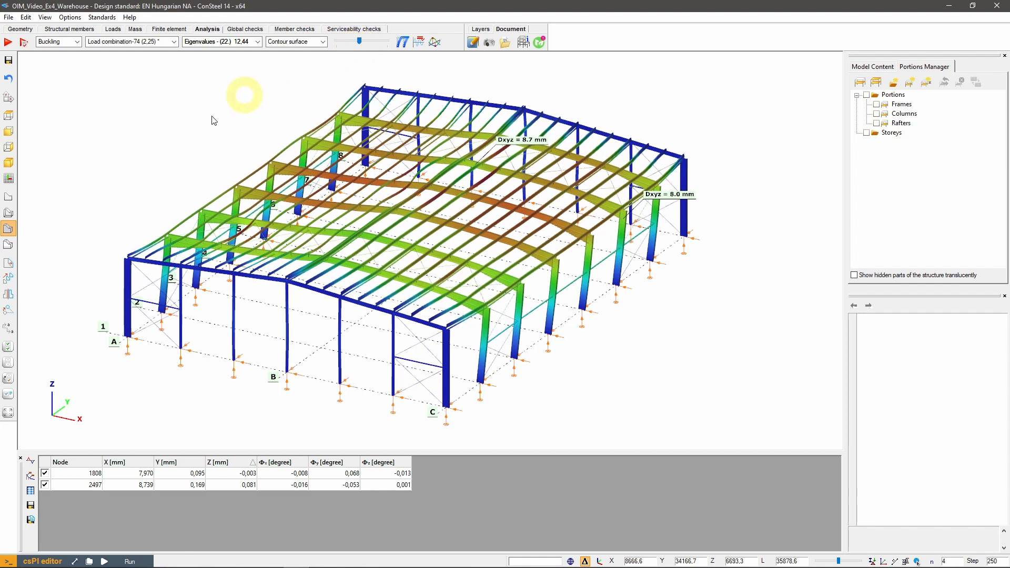
Step: Show only the Frames portion in the global check results and locate the most utilized element of column R53
left_click(245, 30)
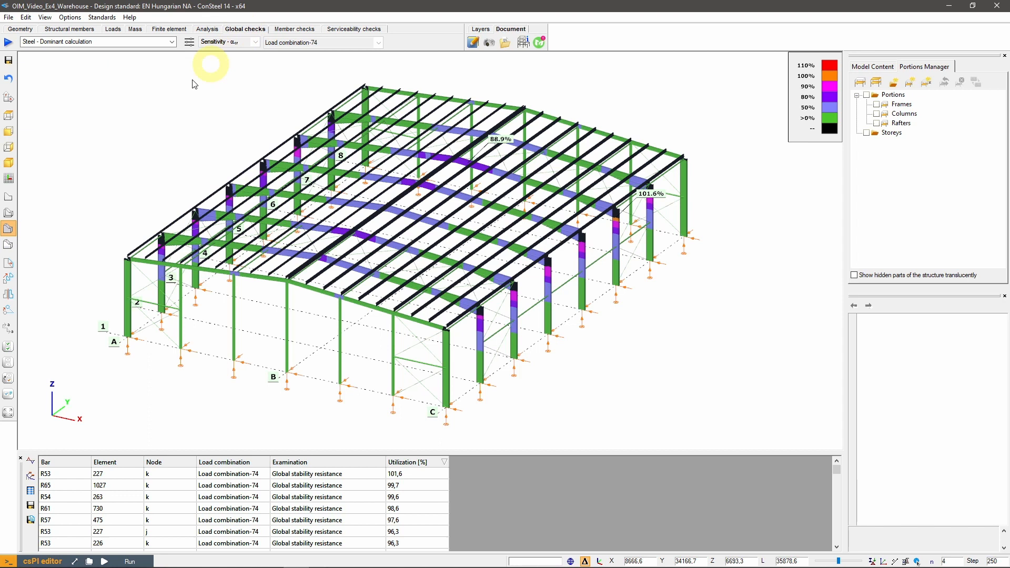
left_click(878, 106)
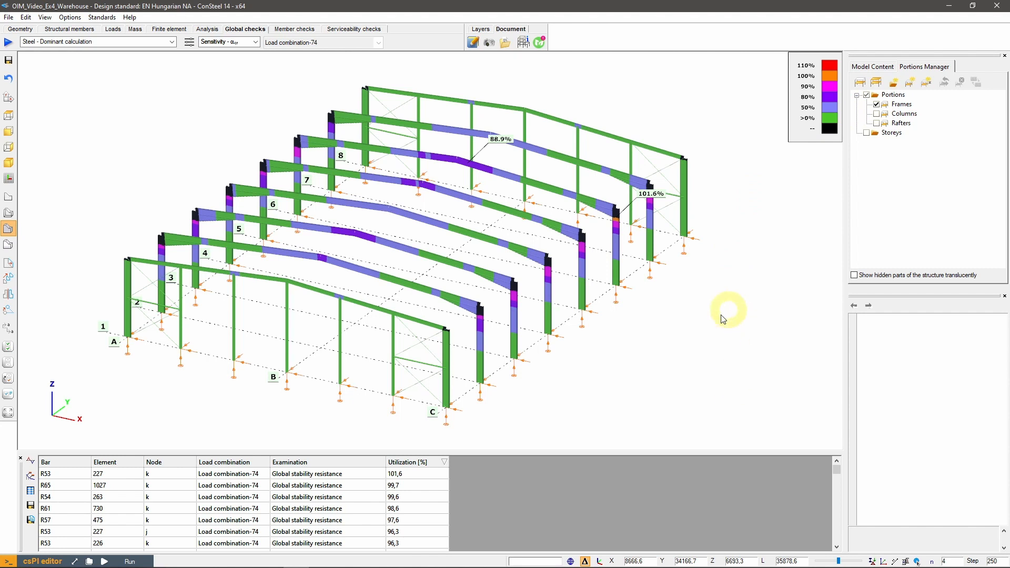
scroll(672, 209, "up", 3)
scroll(714, 268, "up", 1)
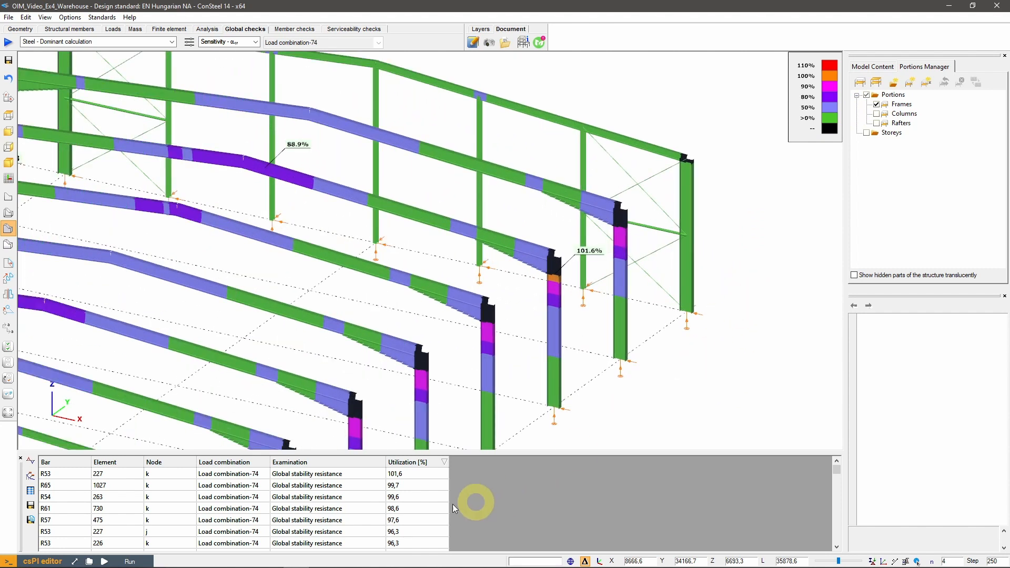
left_click(419, 475)
scroll(595, 348, "up", 2)
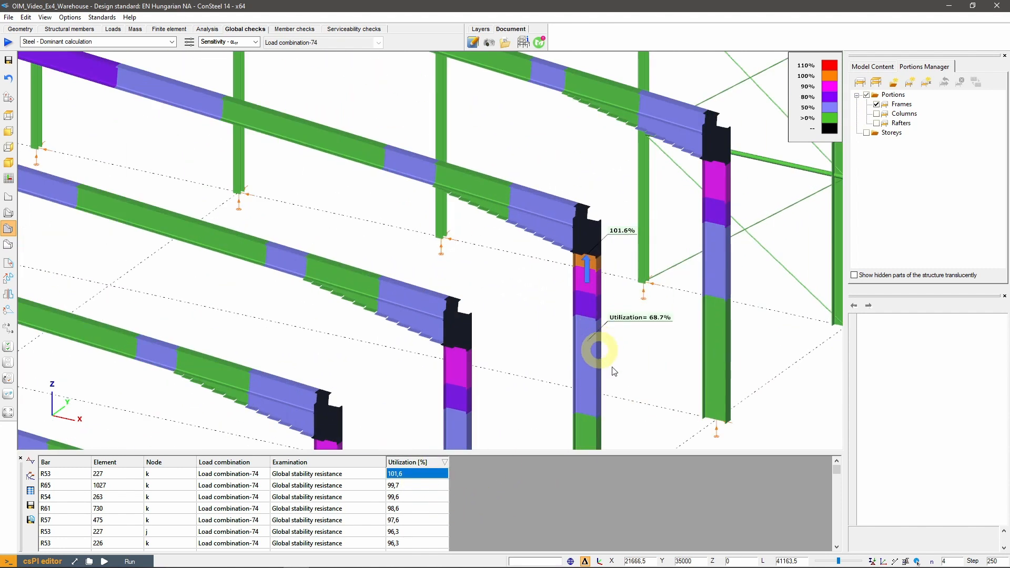
scroll(571, 374, "up", 2)
scroll(571, 374, "up", 2)
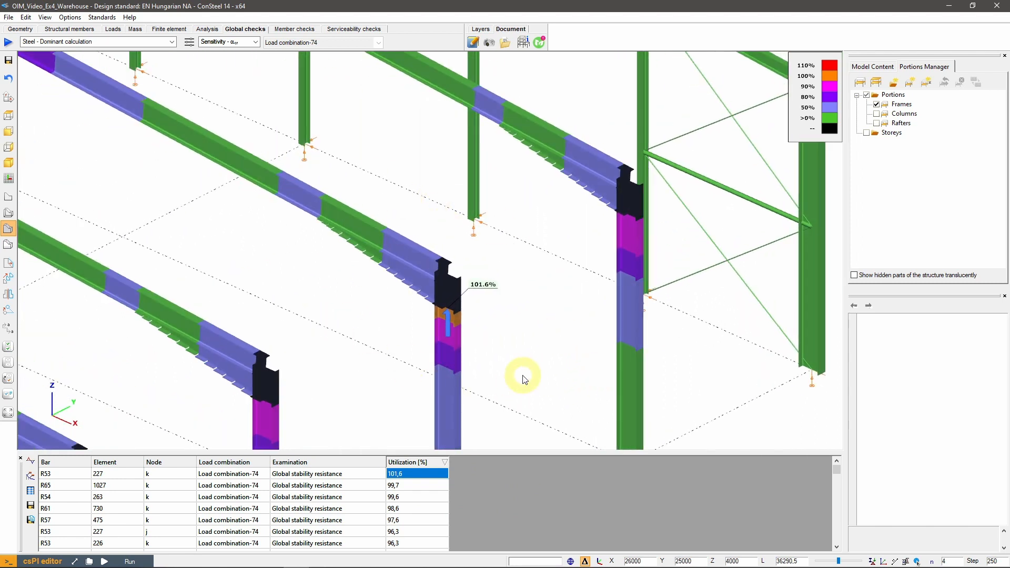
scroll(296, 308, "down", 5)
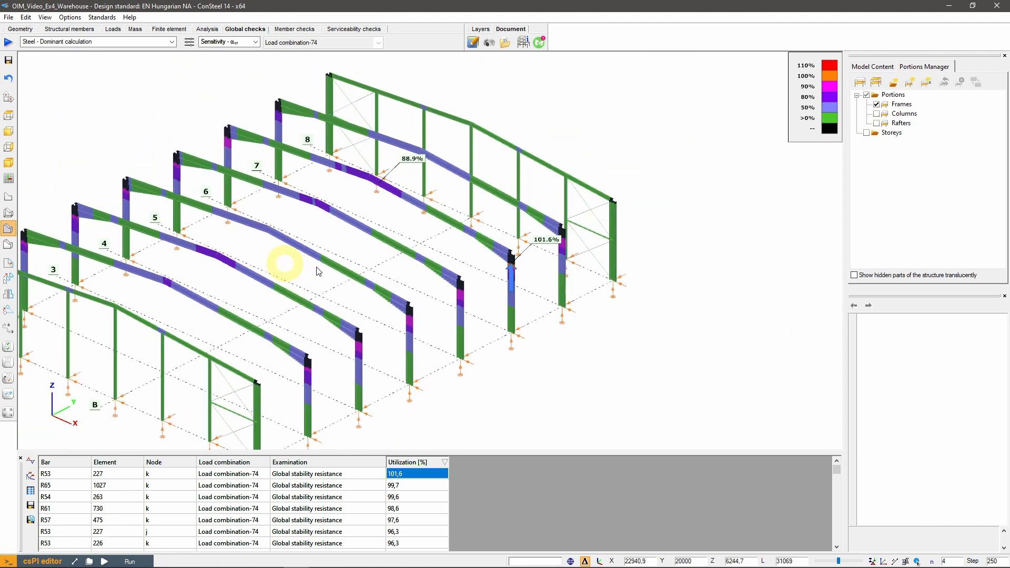
Step: Display the first buckling eigenshape of Load combination-74 on the frames, with its deformation scale reduced
left_click(207, 29)
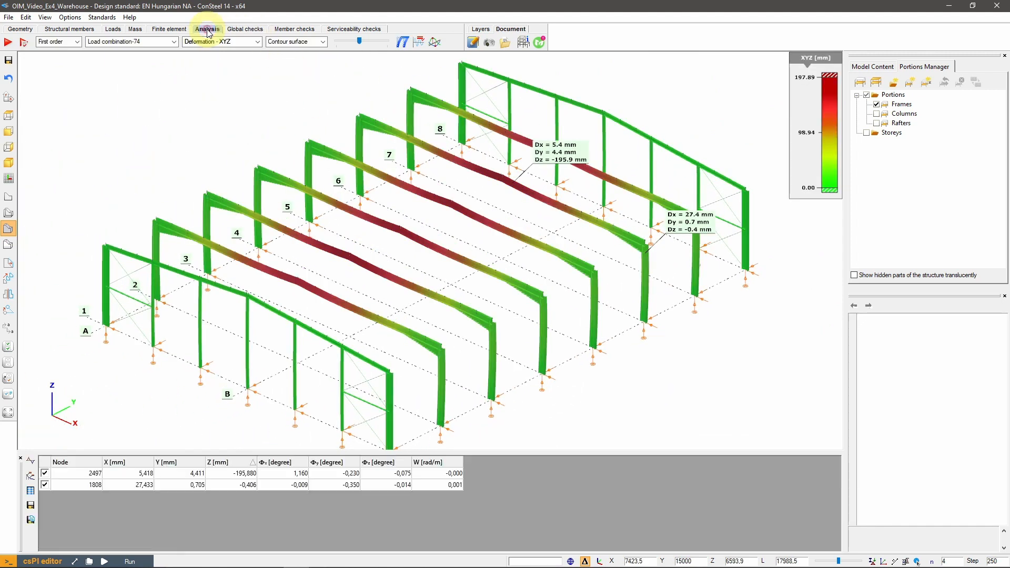
left_click(78, 42)
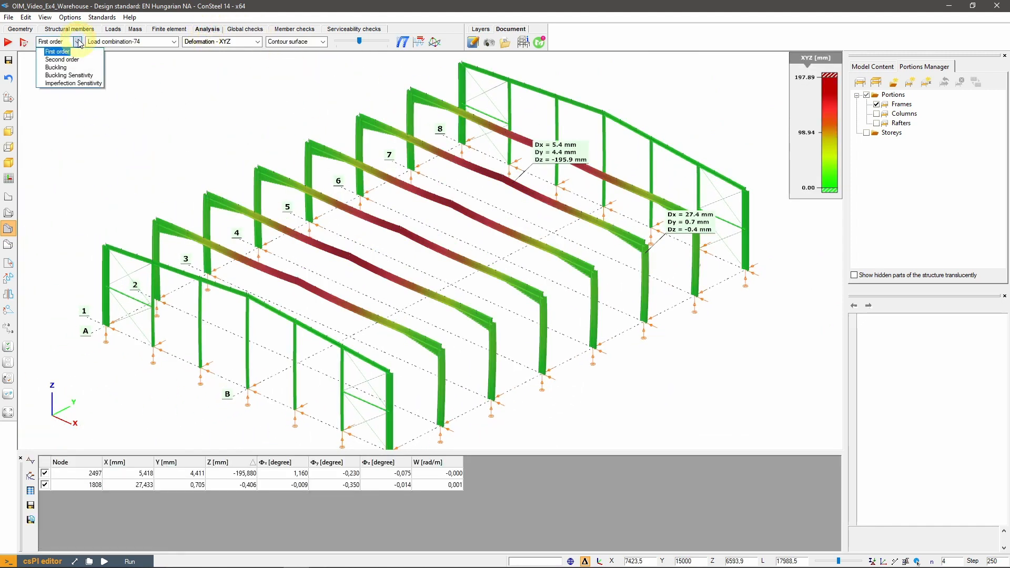
left_click(58, 67)
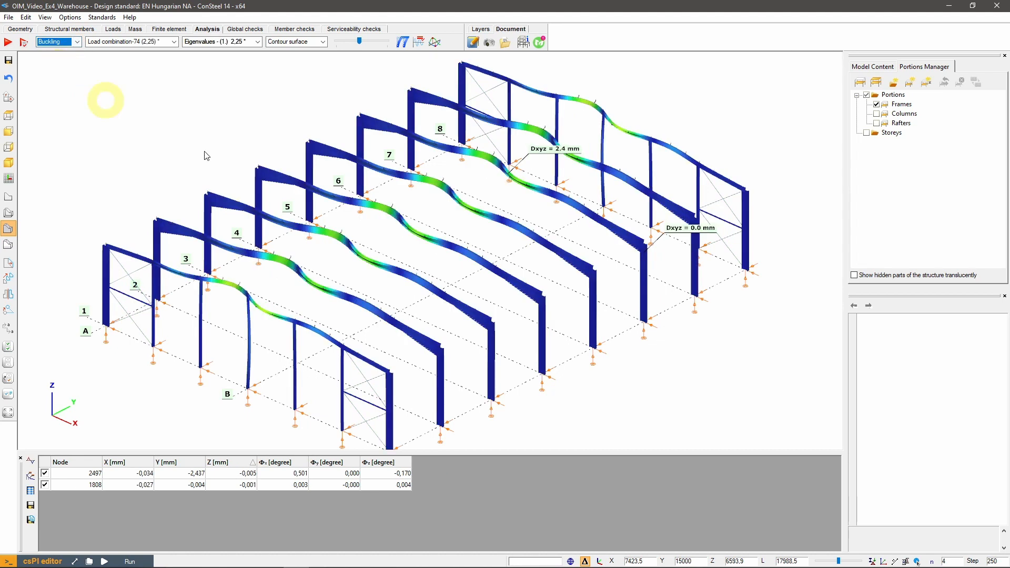
middle_click_drag(688, 356, 397, 293)
mouse_move(362, 47)
left_mouse_down()
mouse_move(334, 46)
mouse_move(356, 46)
left_mouse_up()
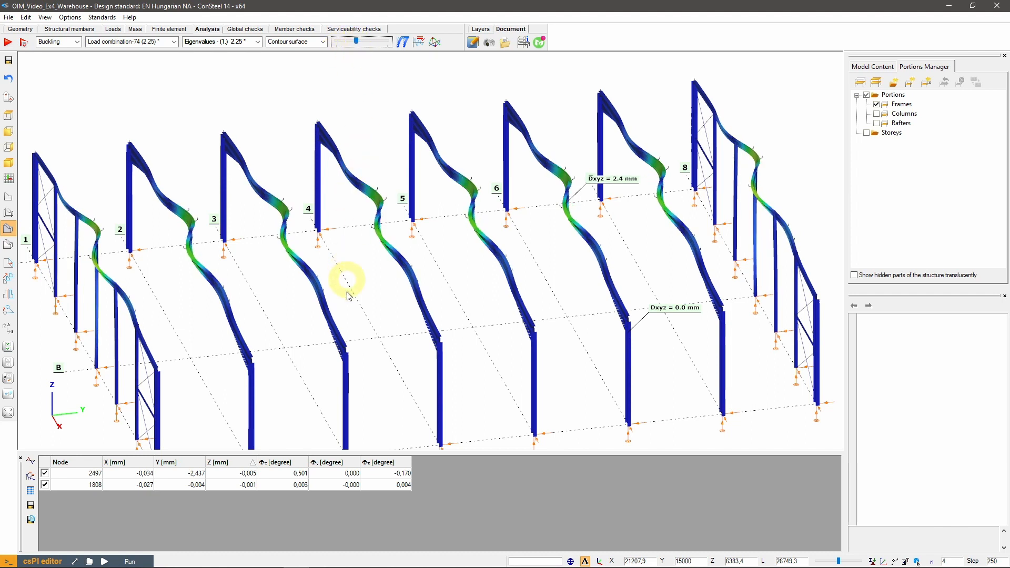
middle_click_drag(347, 294, 361, 305)
Step: Apply the first eigenshape as an imperfection based on rafter R59, enabling the Overall Imperfection Method for its equivalent amplitude
right_click(385, 245)
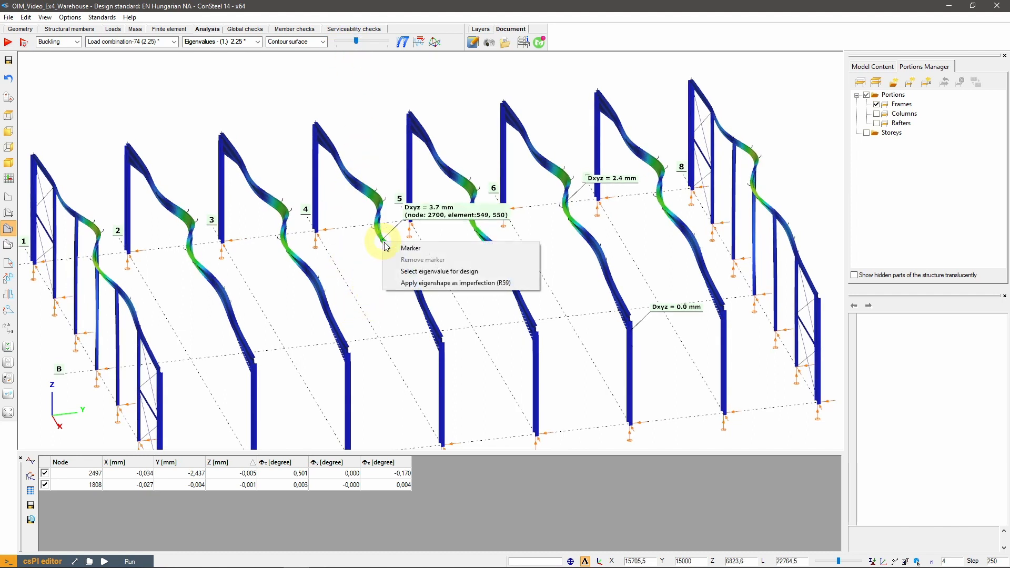
left_click(447, 283)
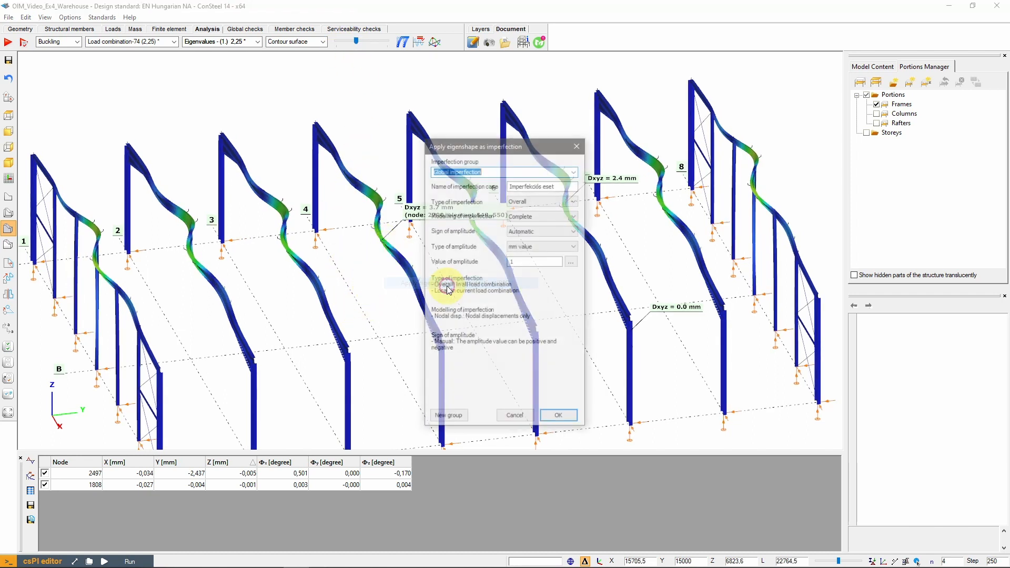
left_click(573, 261)
left_click(476, 113)
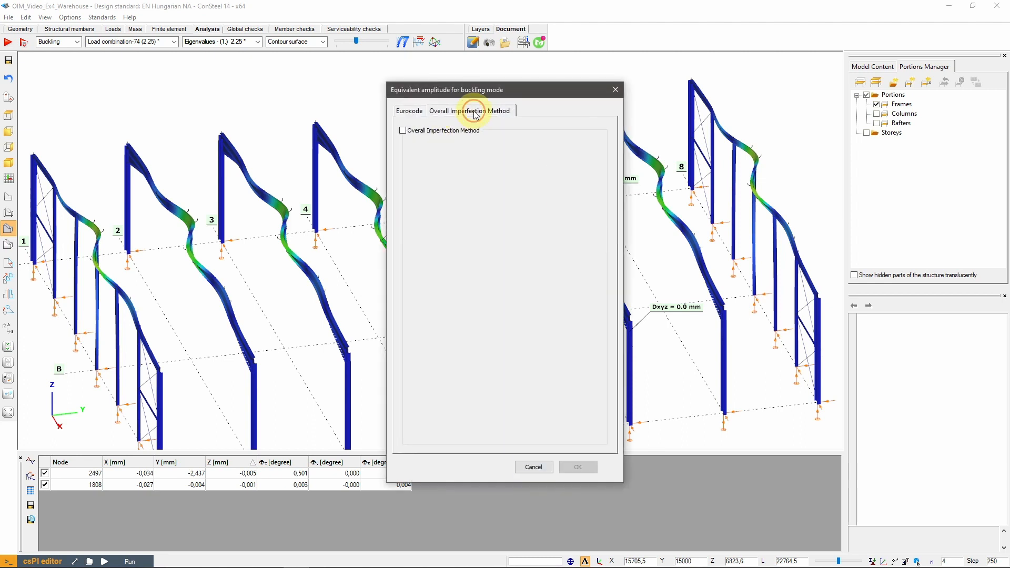
left_click(402, 131)
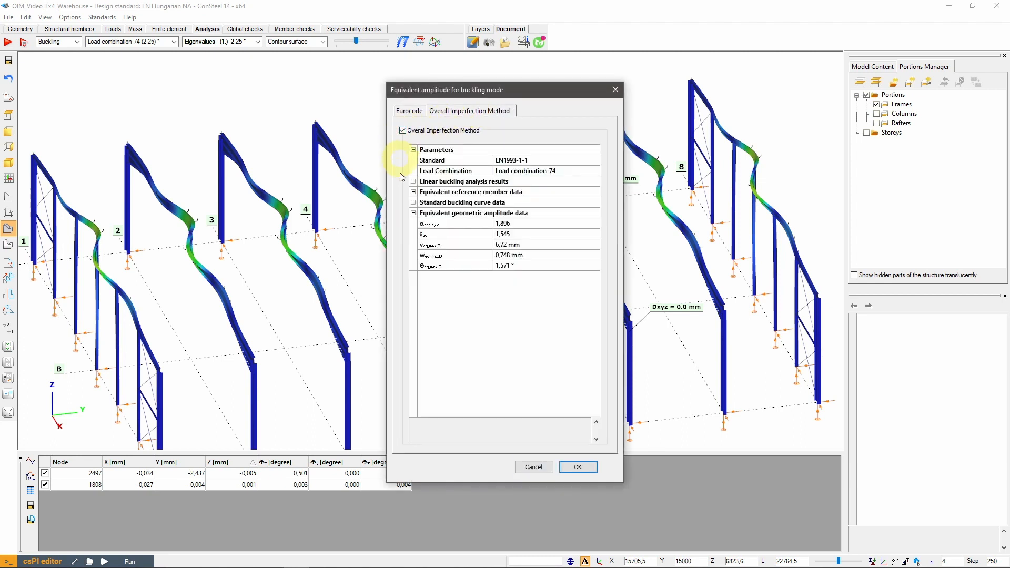
Step: Check the equivalent reference member's buckling mode class, then accept the calculated amplitude and save the imperfection case as OIM 1
left_click(413, 192)
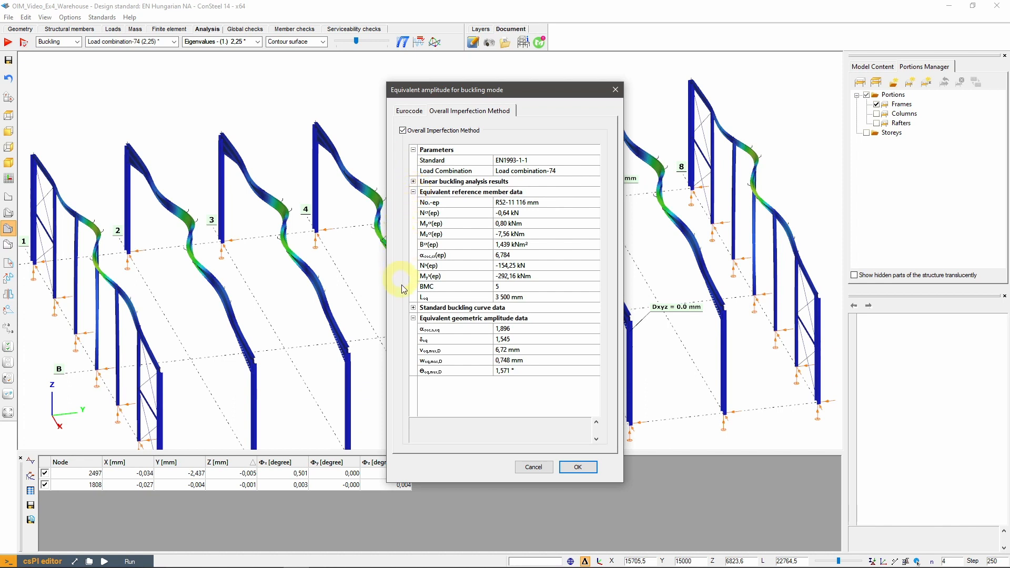
left_click(508, 287)
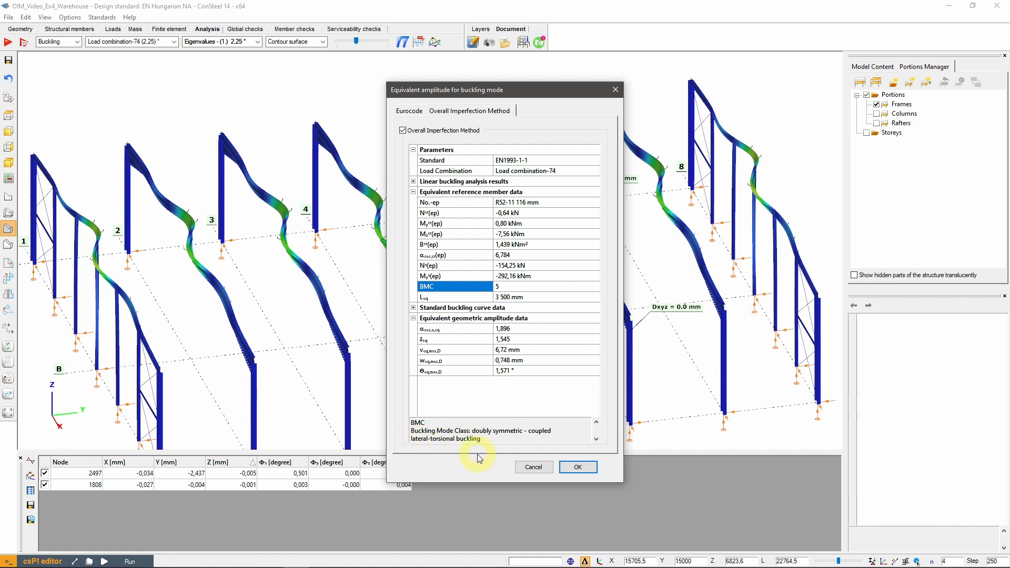
left_click(578, 468)
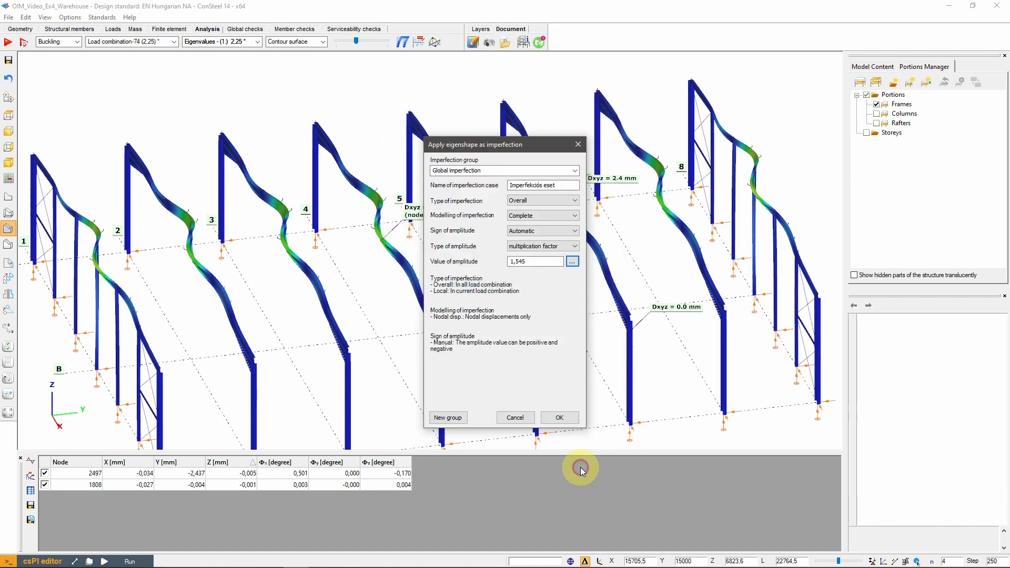
left_click(568, 187)
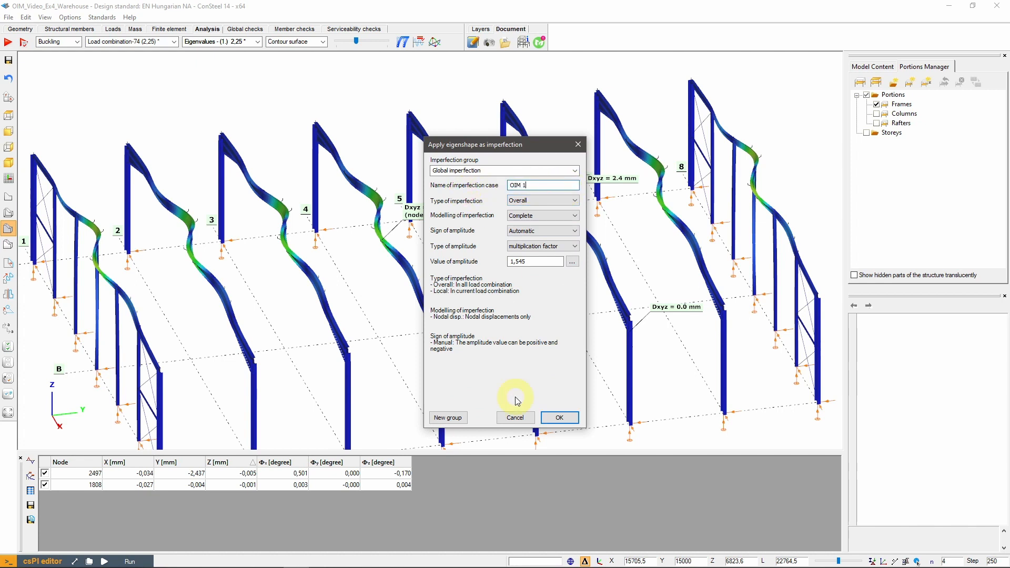
left_click(559, 417)
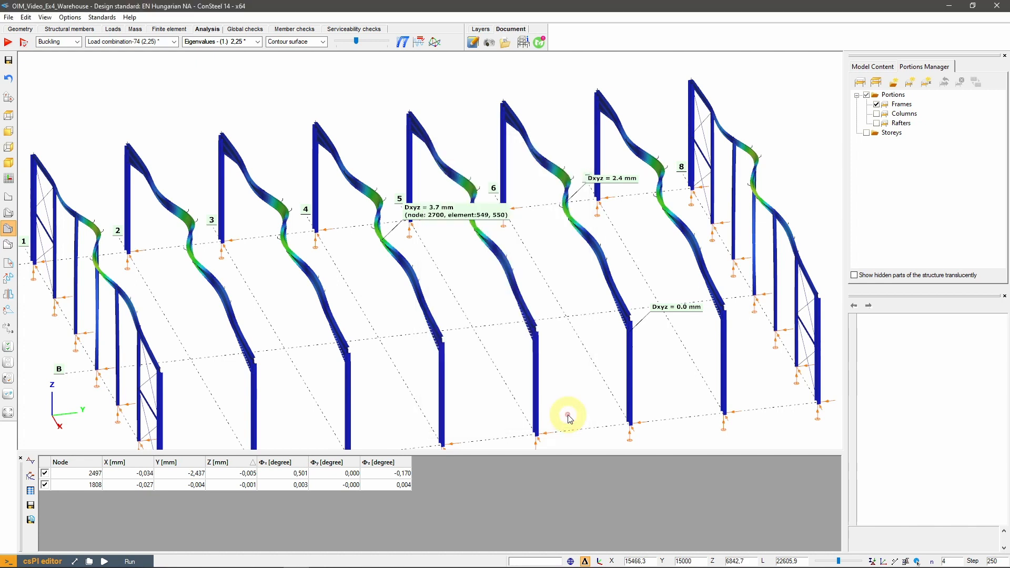
Step: Display the third buckling eigenshape of Load combination-74 and adjust its deformation scale around the buckled frame columns
middle_click_drag(364, 340, 367, 340)
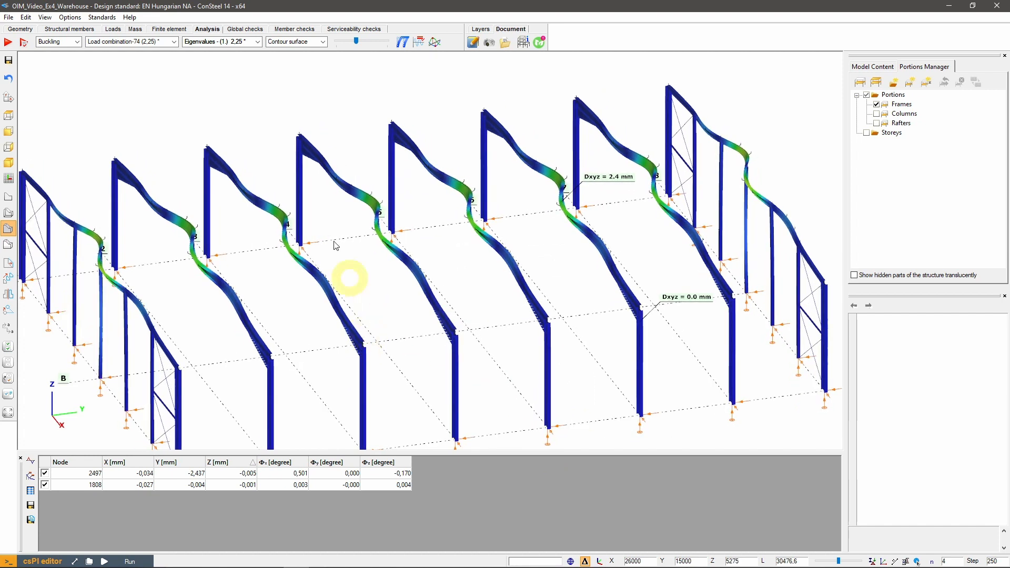
double_click(255, 44)
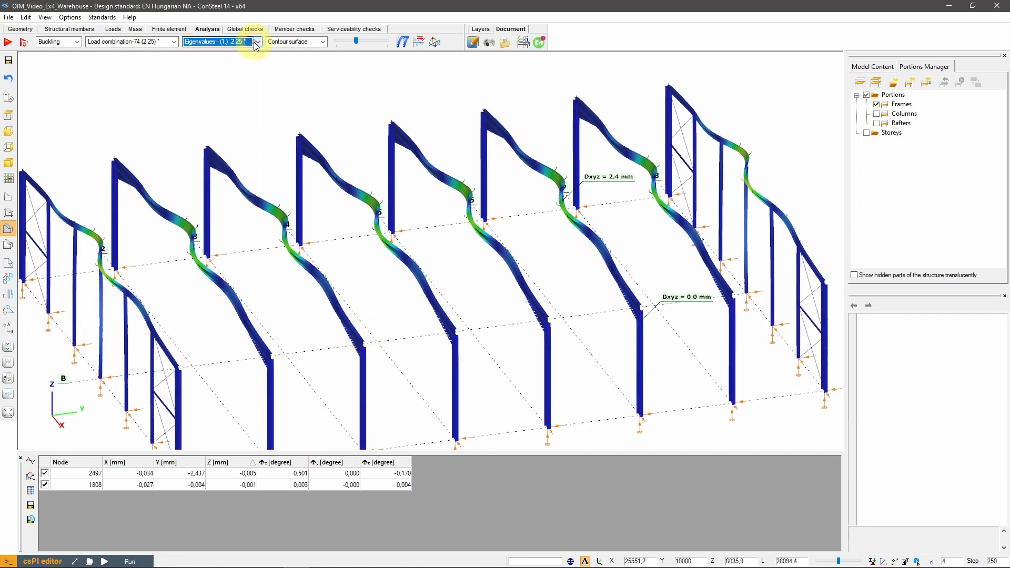
scroll(254, 43, "down", 1)
scroll(255, 45, "down", 1)
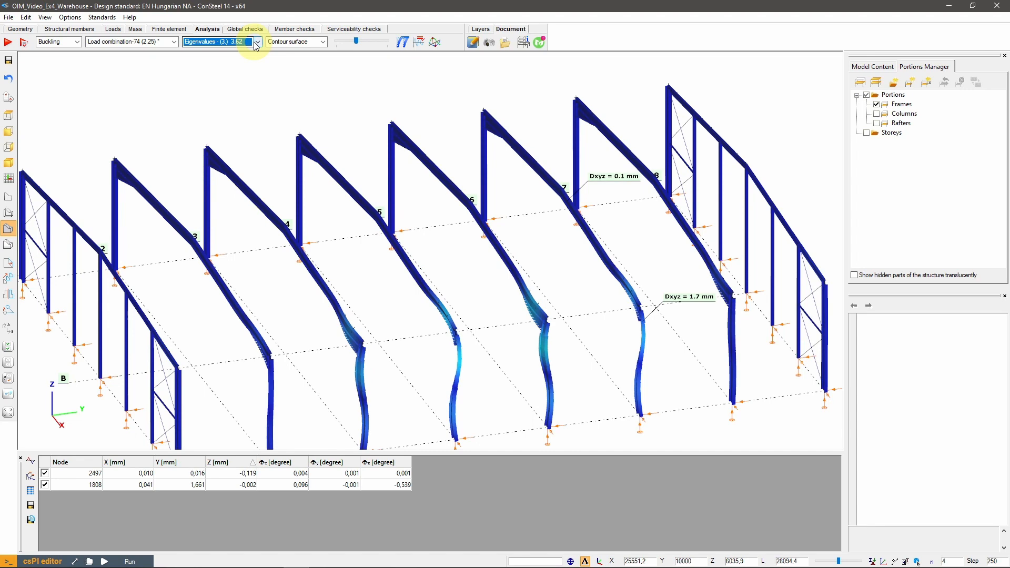
mouse_move(455, 409)
middle_mouse_down()
mouse_move(476, 411)
mouse_move(429, 406)
mouse_move(451, 410)
middle_mouse_up()
mouse_move(356, 46)
left_mouse_down()
mouse_move(336, 46)
mouse_move(371, 47)
mouse_move(338, 47)
mouse_move(357, 46)
left_mouse_up()
middle_click_drag(464, 374, 564, 368)
Step: Apply the third eigenshape as a global imperfection case named OIM 3, based on member R57 with the Overall Imperfection Method amplitude
right_click(572, 345)
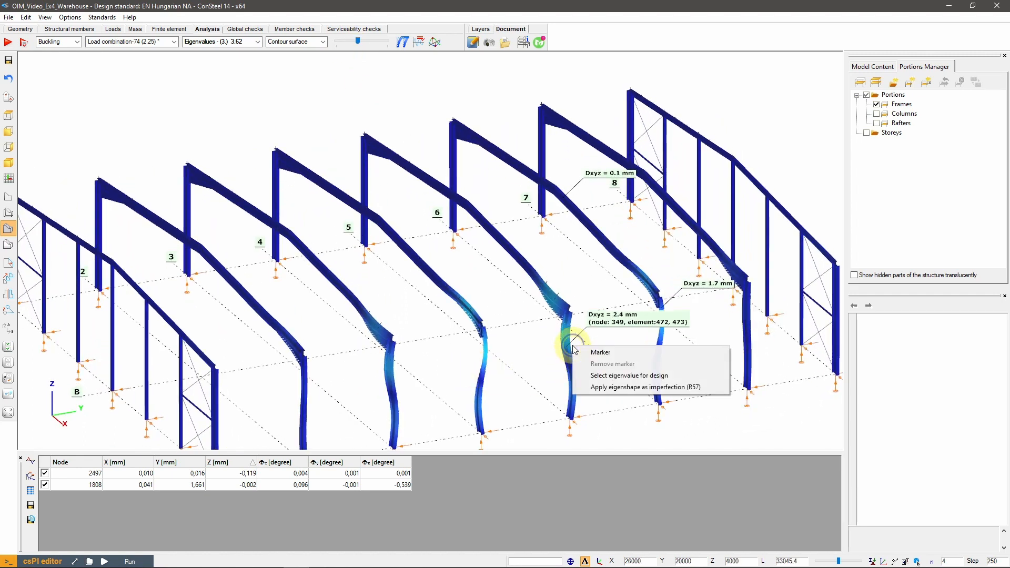
left_click(603, 387)
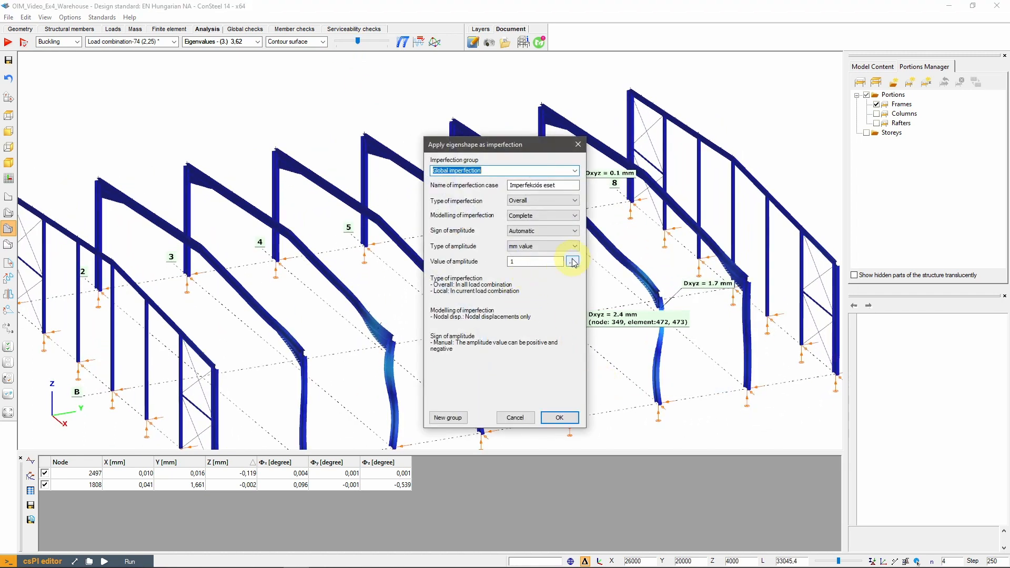
left_click(572, 262)
left_click(468, 110)
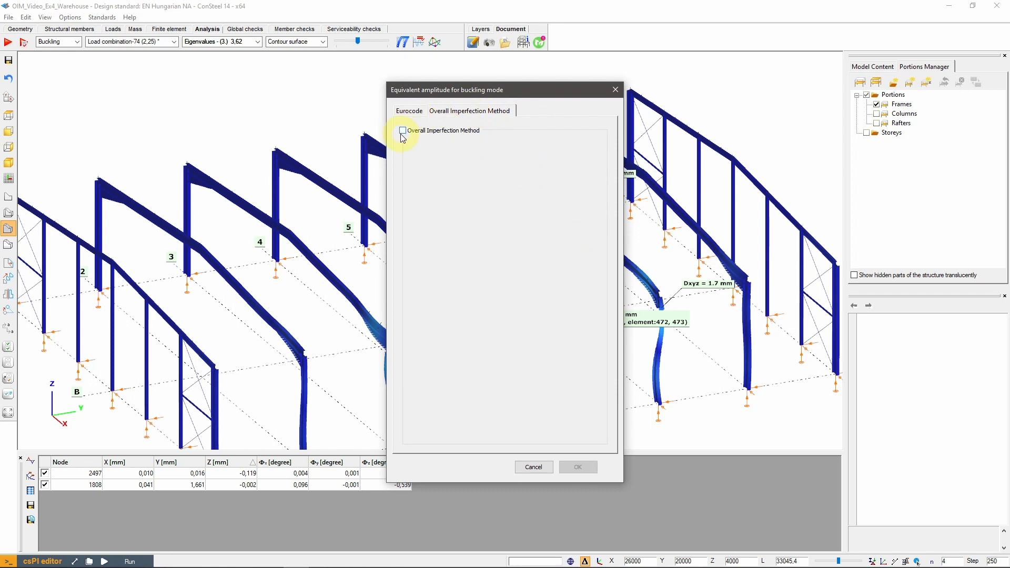
left_click(403, 130)
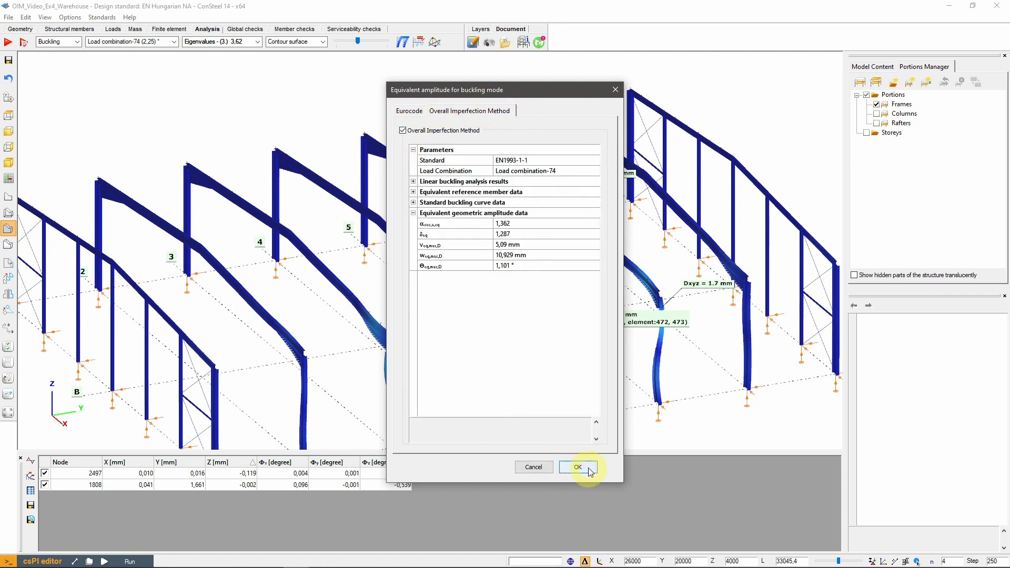
left_click(589, 469)
triple_click(542, 183)
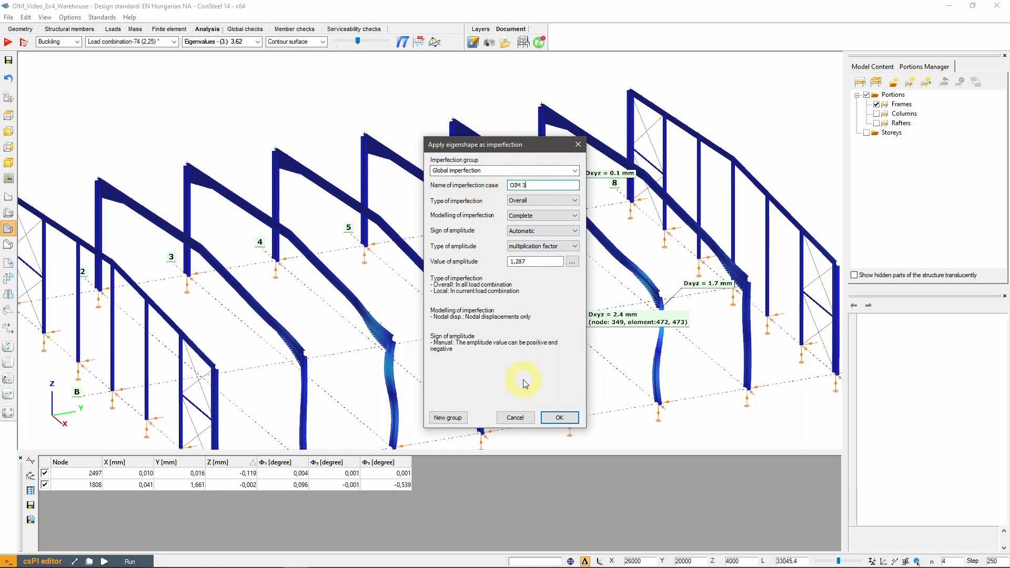
left_click(559, 418)
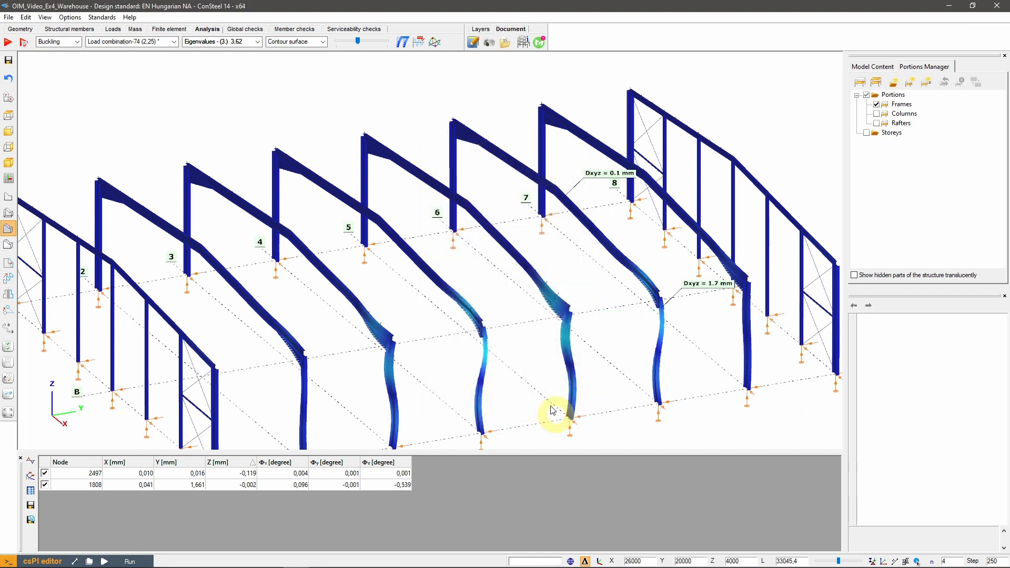
Step: Review the eigenshape-based imperfection cases in the Global imperfection group, including the OIM 3 entry
scroll(442, 342, "down", 5)
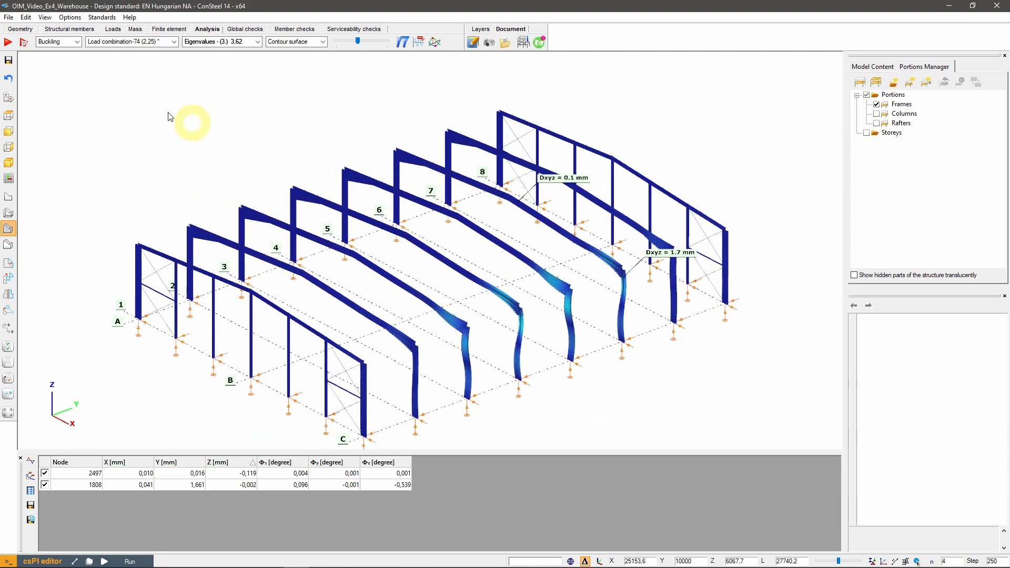
left_click(113, 29)
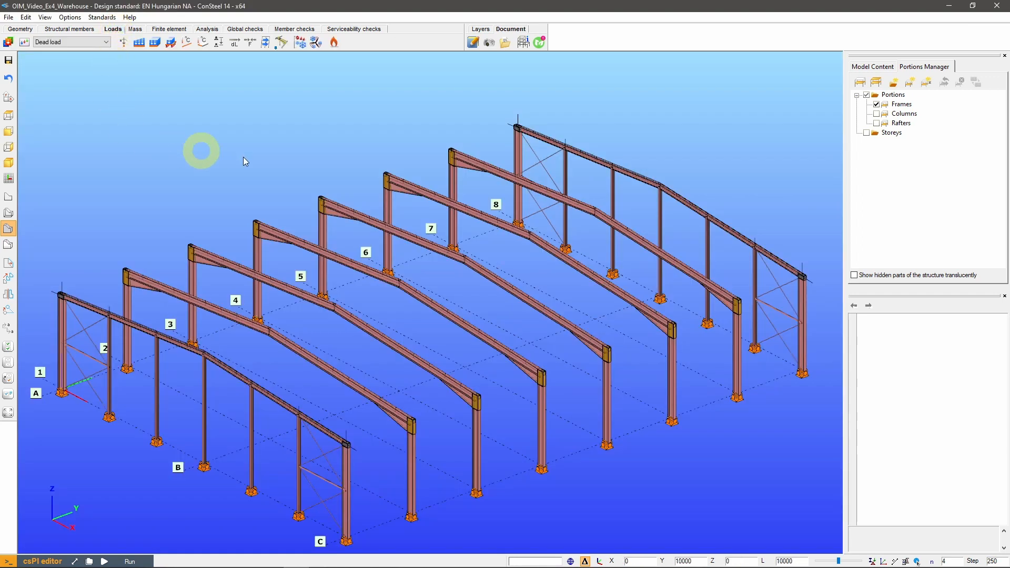
left_click(265, 42)
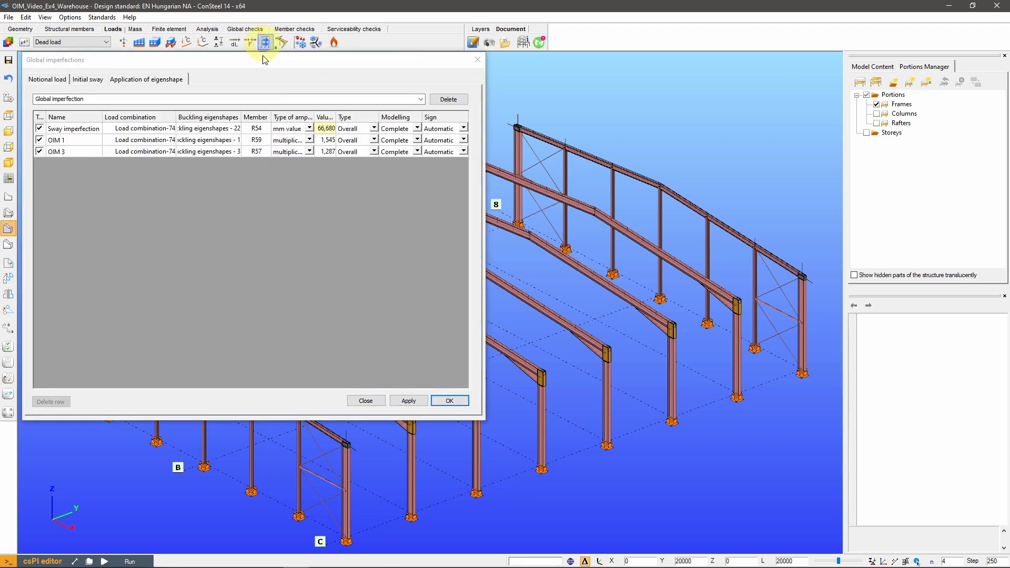
left_click(73, 150)
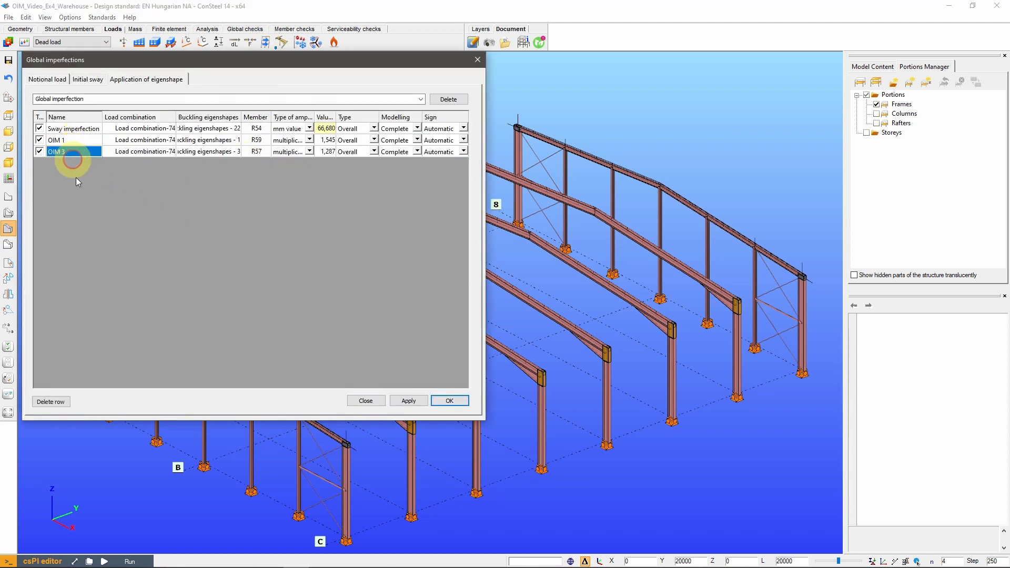
left_click(448, 401)
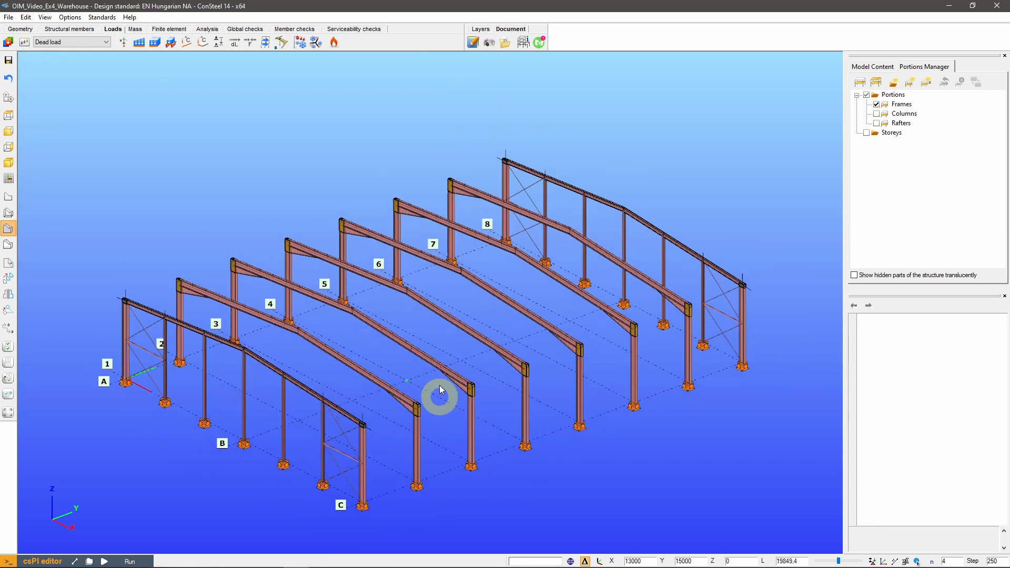
Step: Rerun the structural analysis with the Global imperfection group applied
left_click(206, 29)
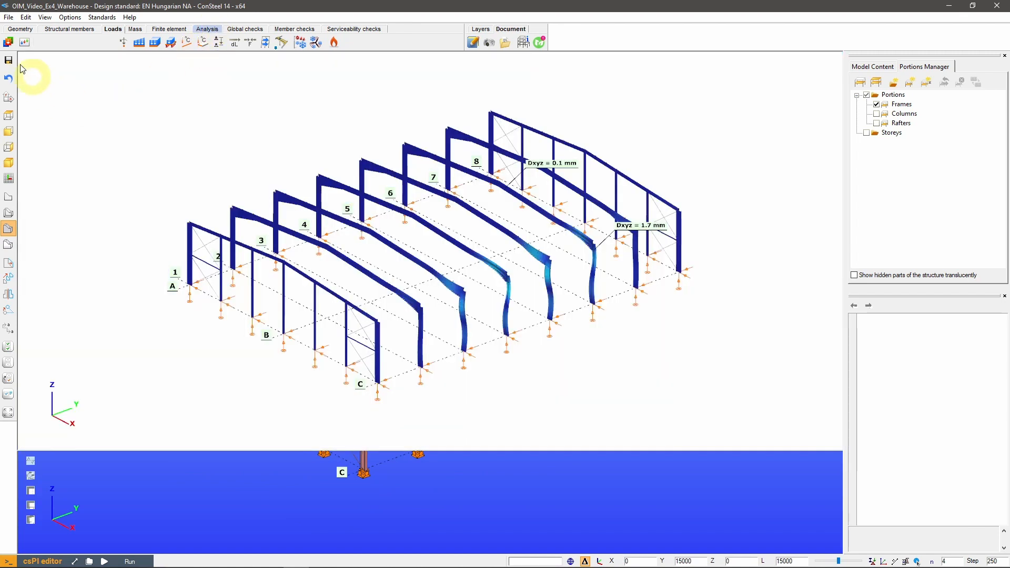
left_click(9, 43)
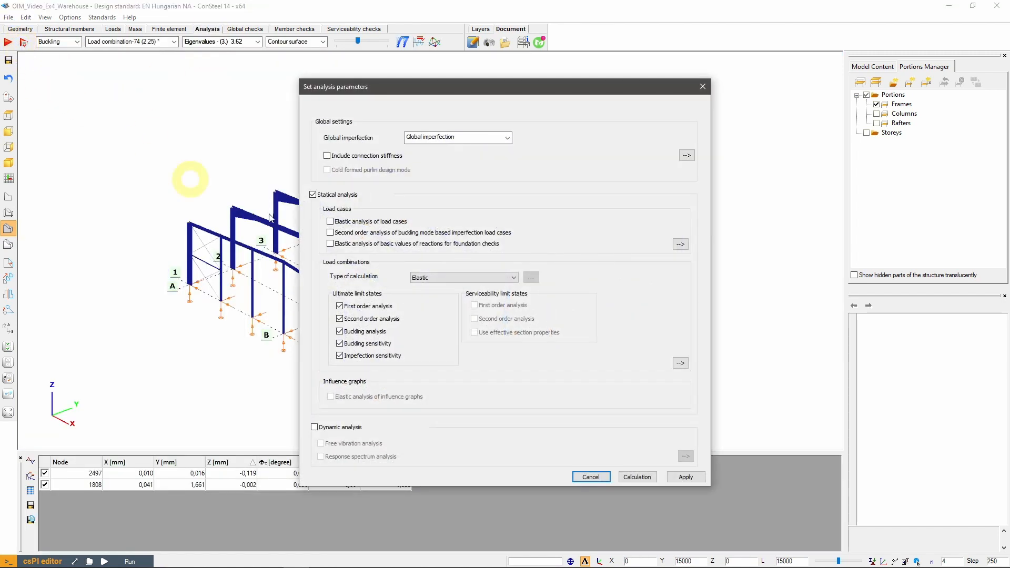
left_click(508, 138)
left_click(508, 138)
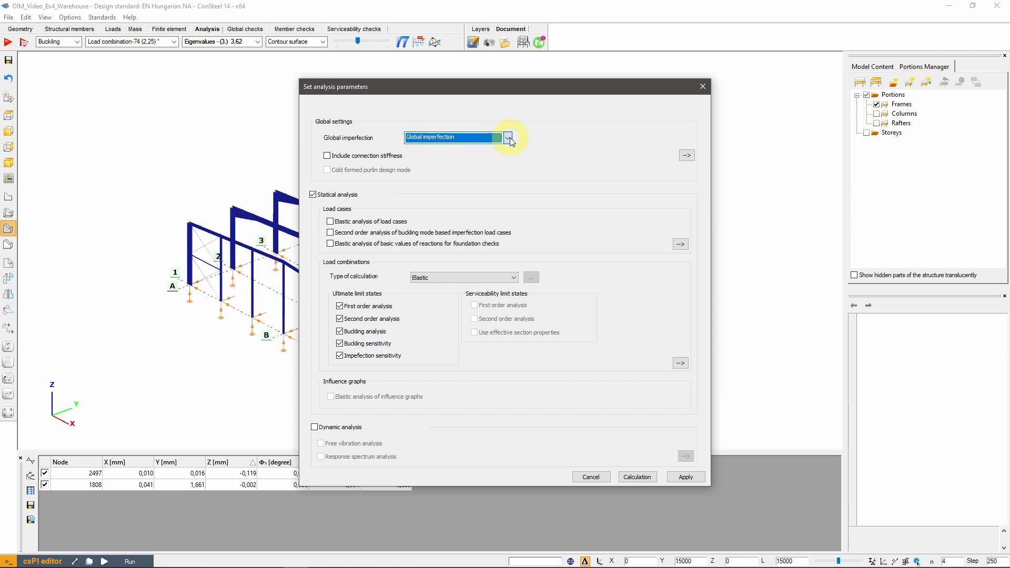
left_click(629, 477)
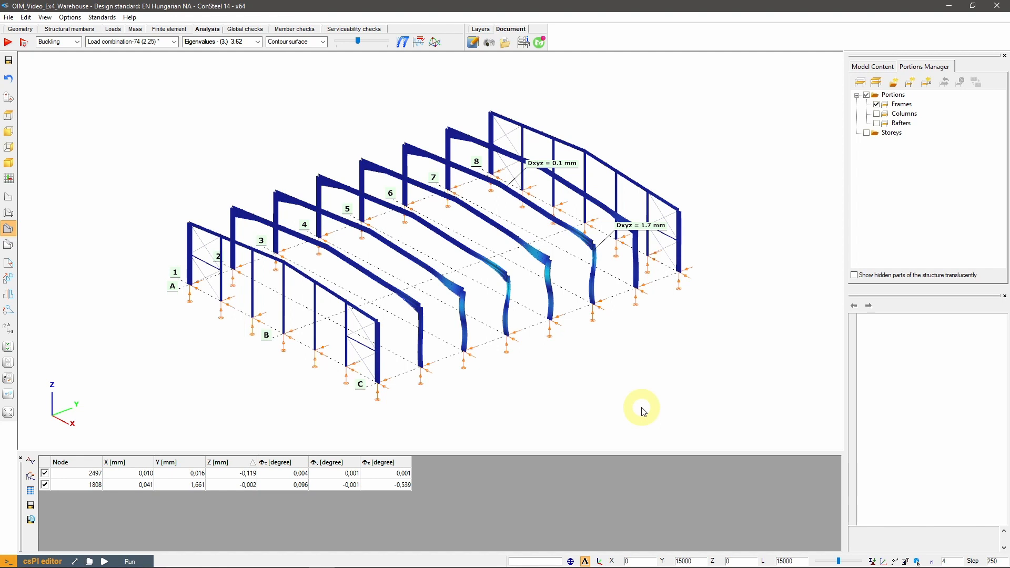
Step: Run the second order elastic steel design for Load combination-74 with only the cross section check, excluding the buckling check
left_click(245, 29)
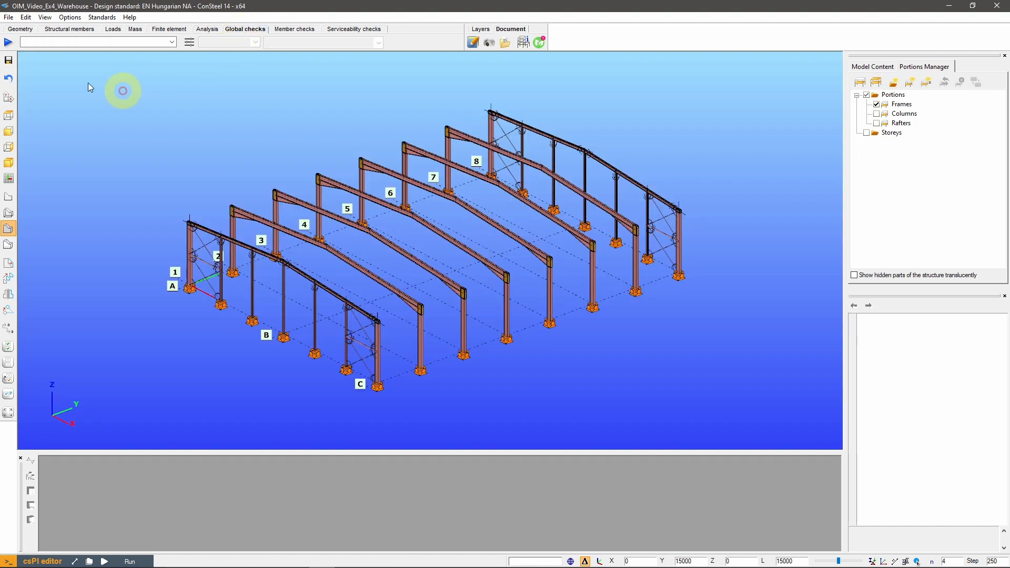
left_click(11, 45)
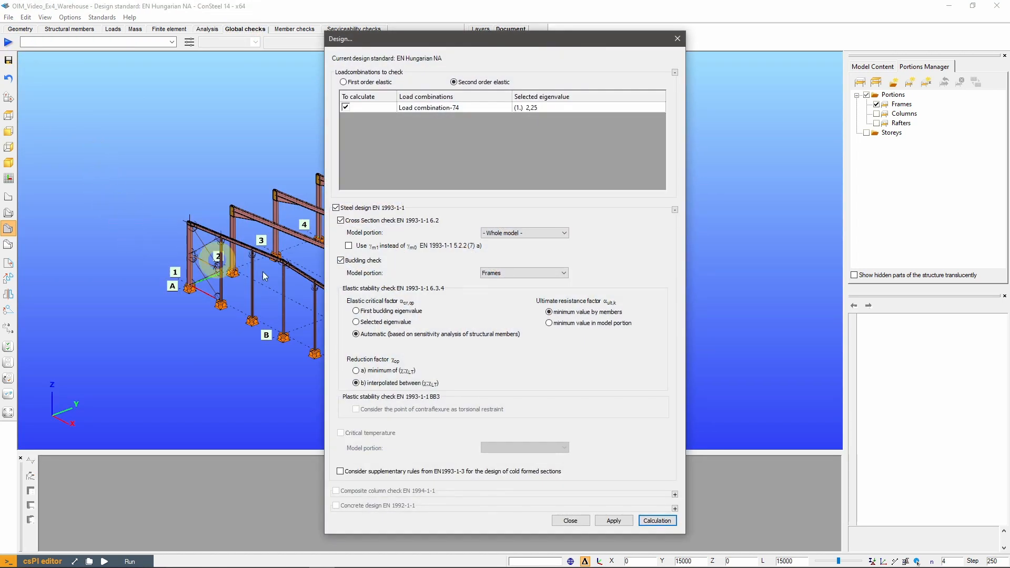
left_click(341, 260)
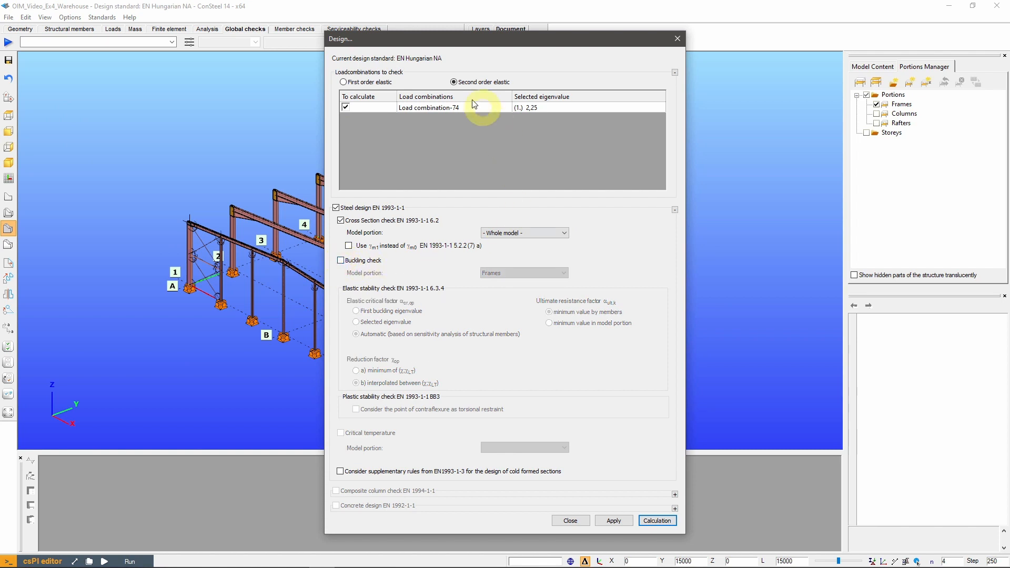
left_click(657, 520)
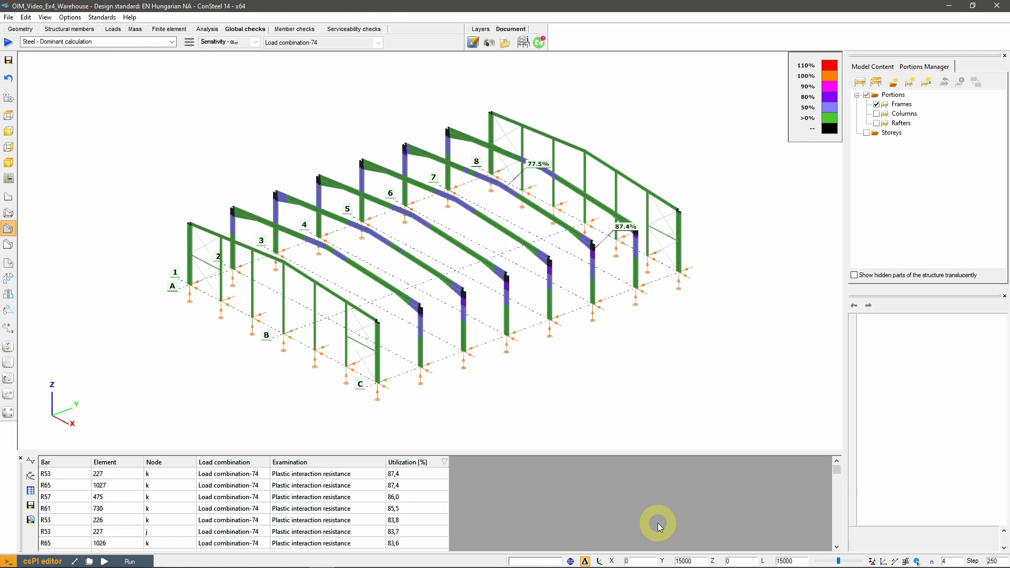
Step: Display the conservative interaction resistance results and examine the utilization across the whole set of frames
left_click(171, 42)
left_click(107, 91)
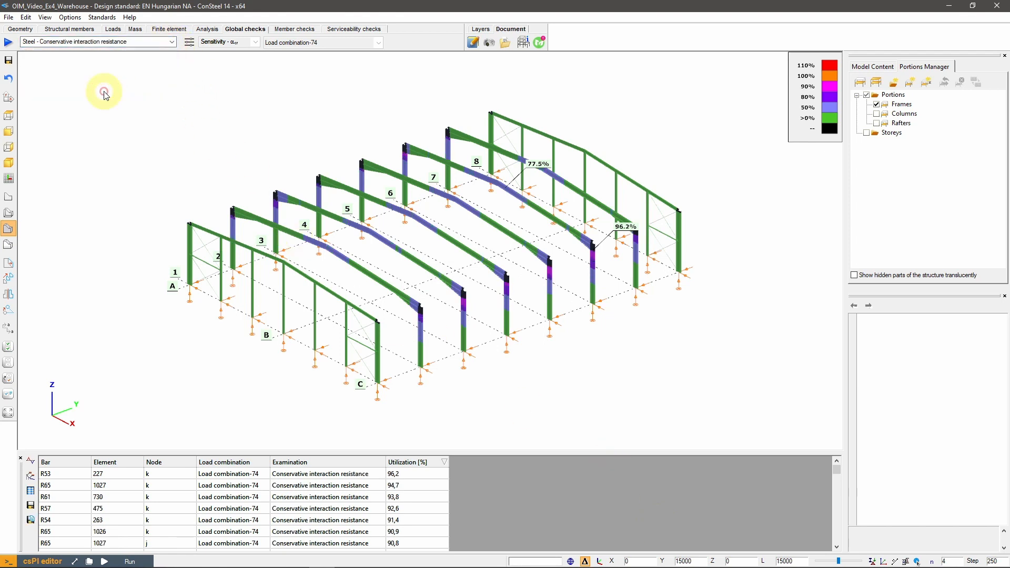
scroll(503, 311, "up", 2)
middle_click_drag(492, 311, 414, 293, "alt")
left_click(8, 413)
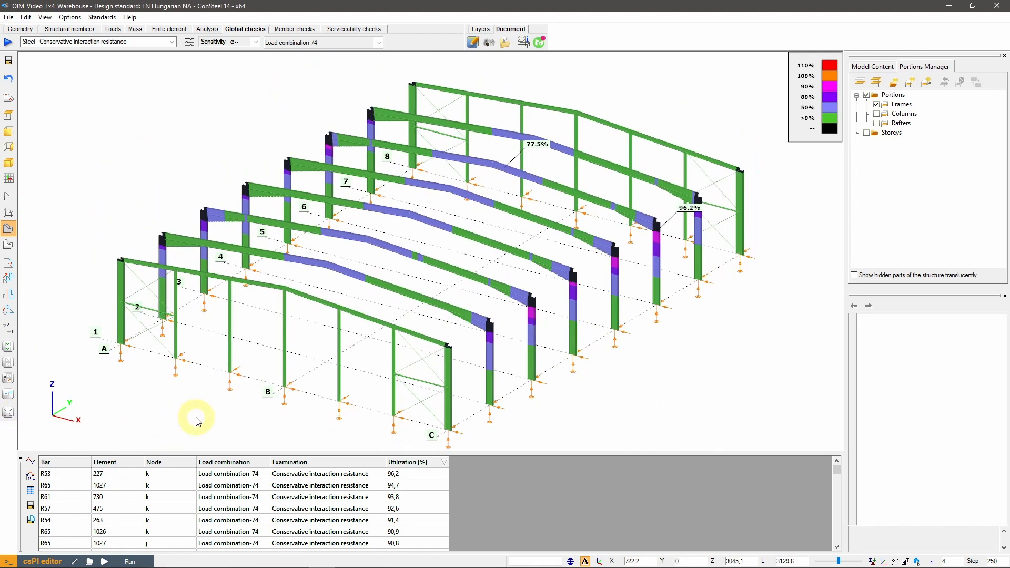